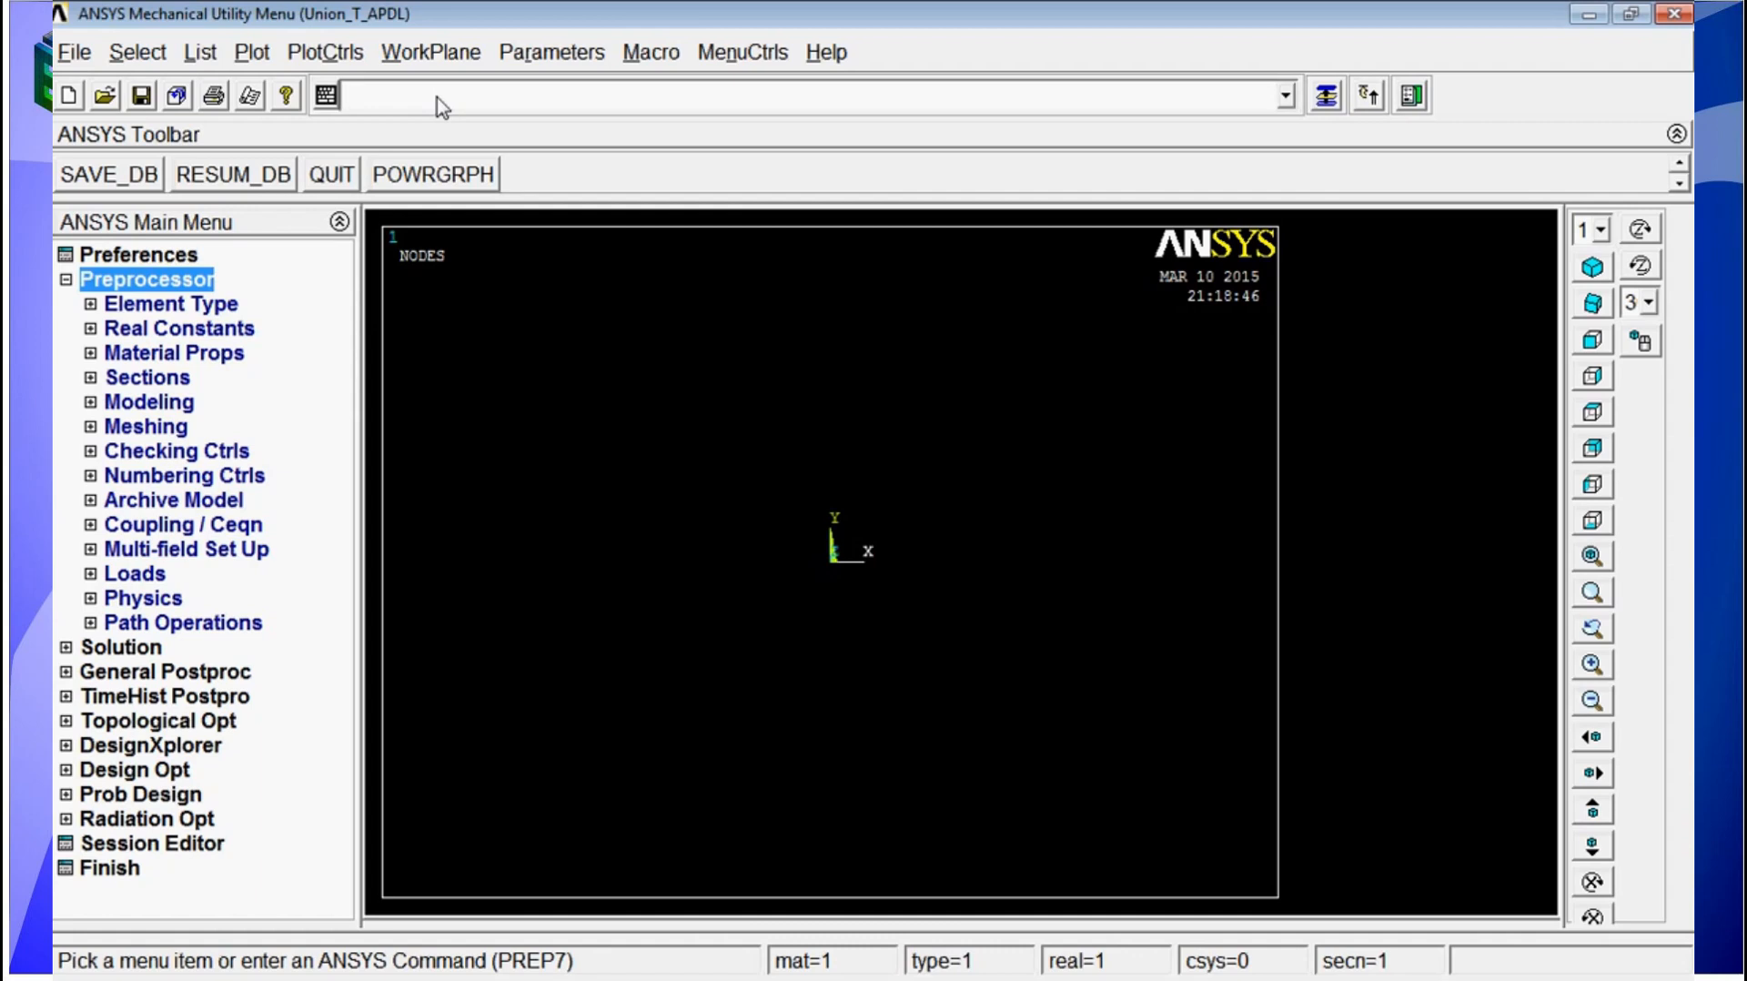
# - Create one keypoint at the origin and another at Z = 0.5
pyautogui.write('k,')
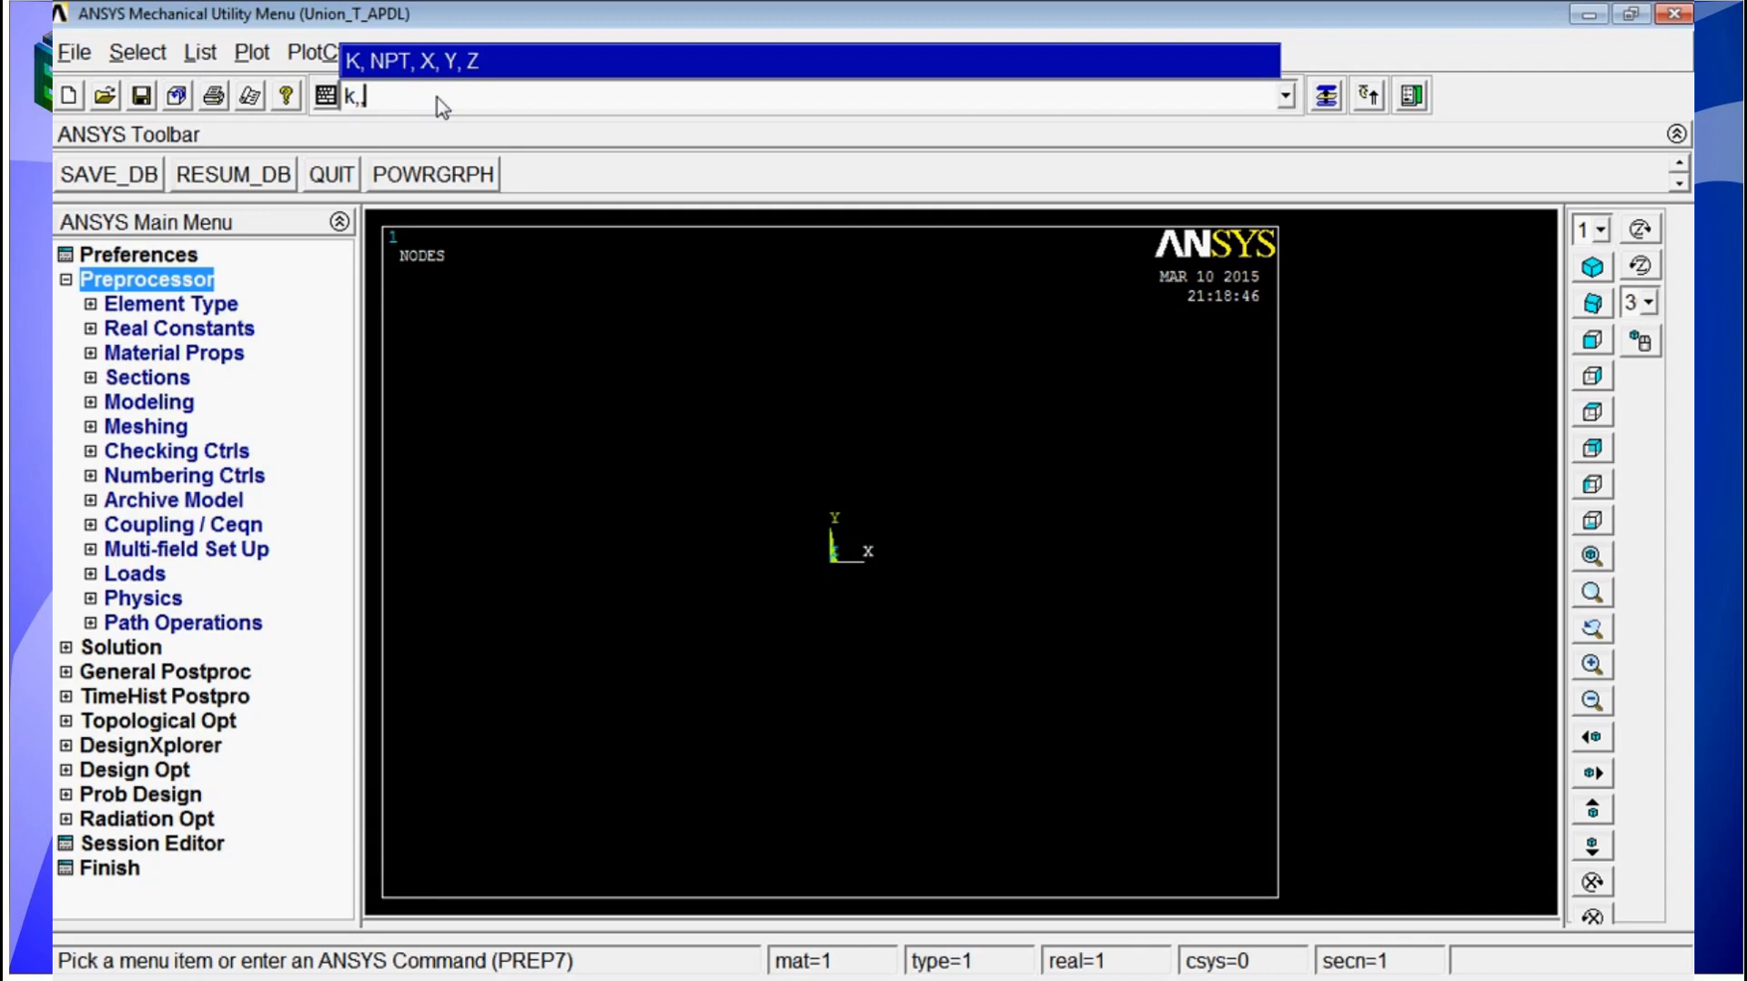
pyautogui.press('Return')
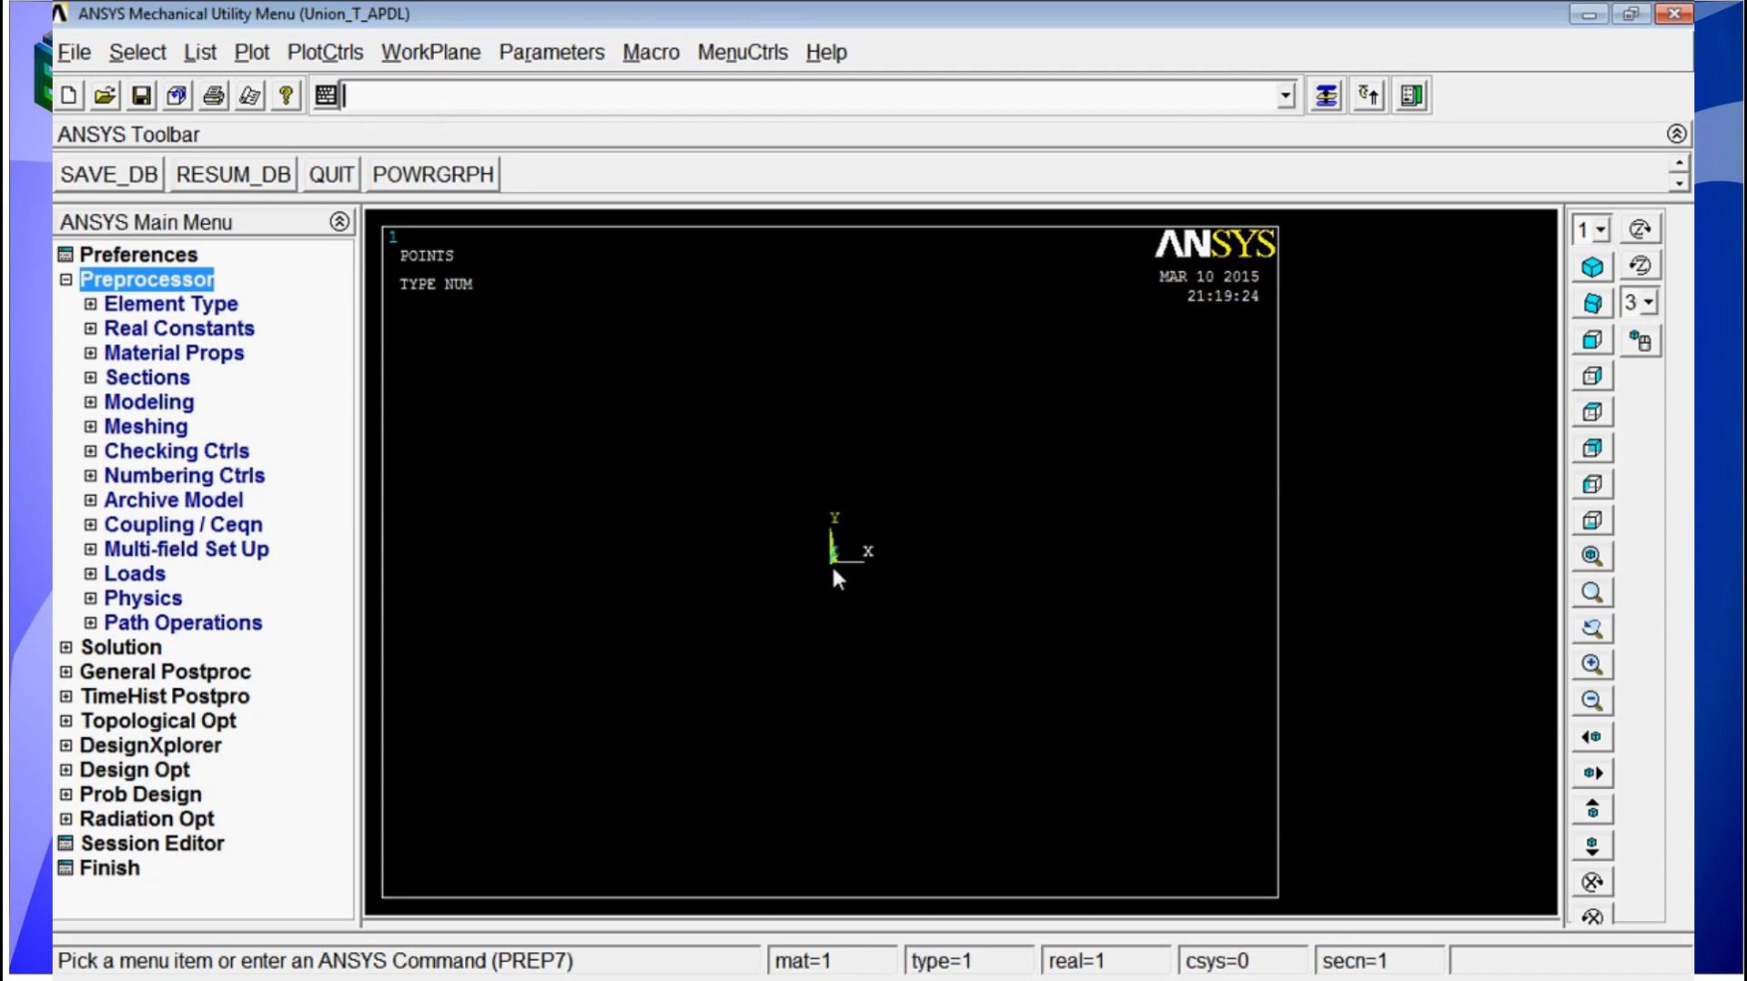
pyautogui.write('K,,,')
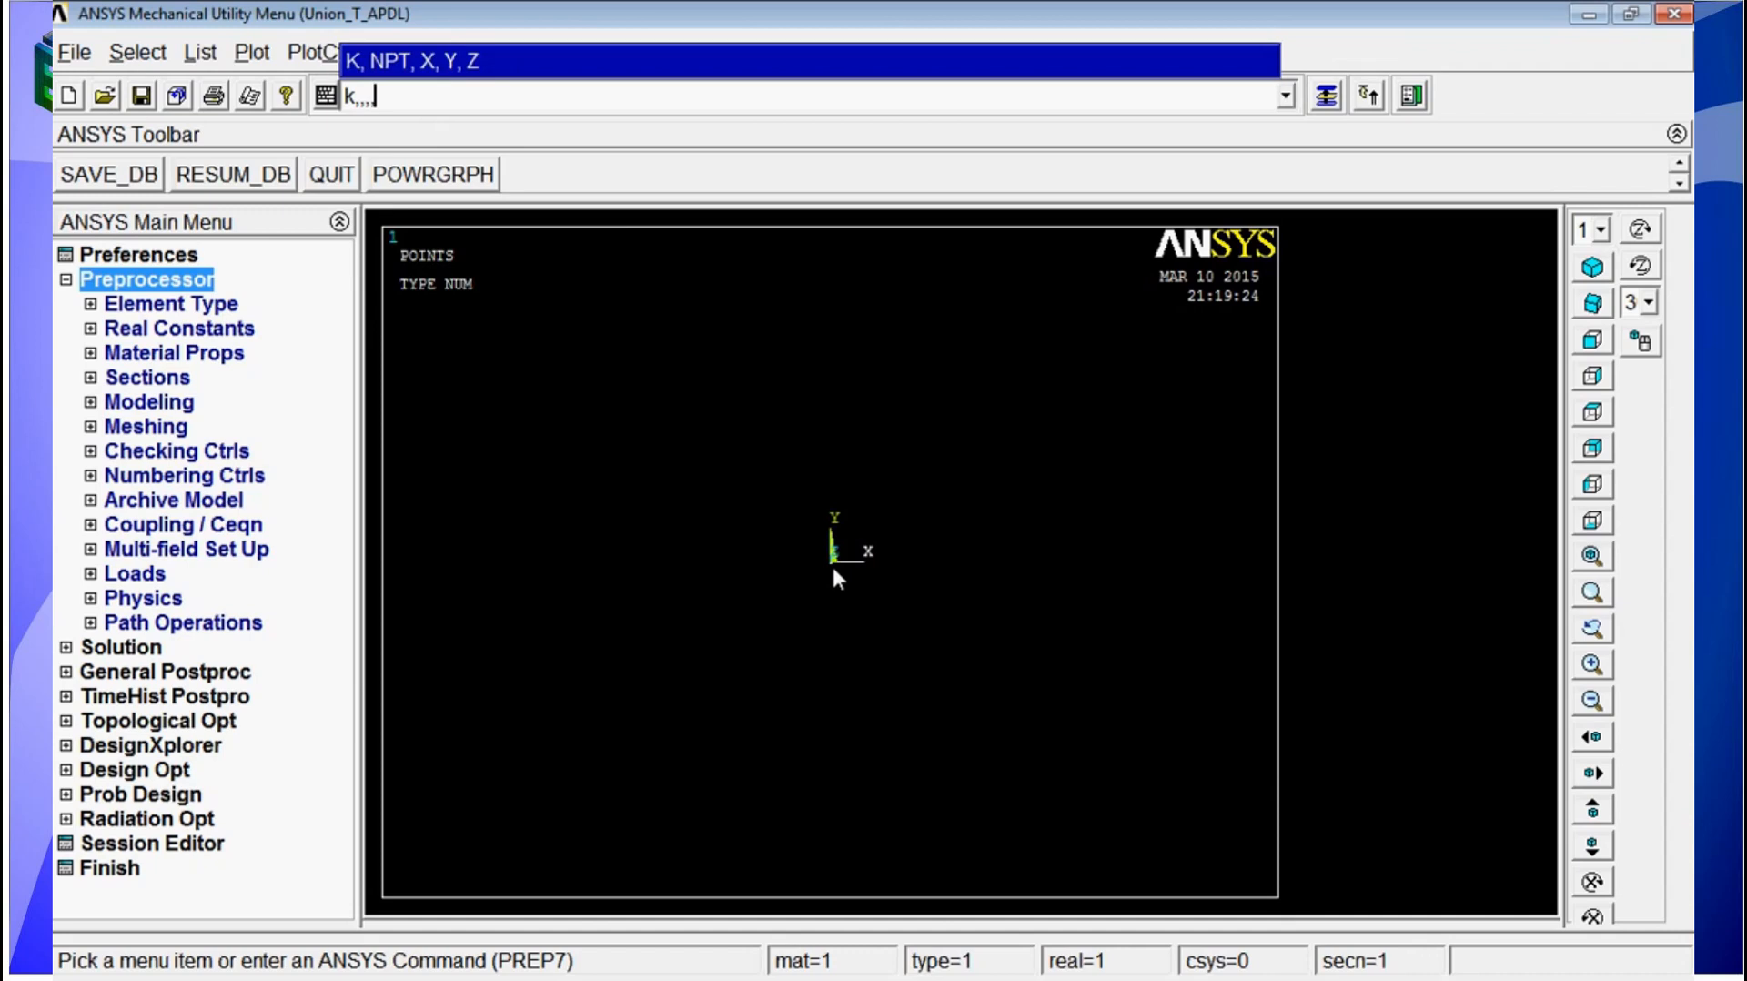
pyautogui.write('0.5')
pyautogui.press('Return')
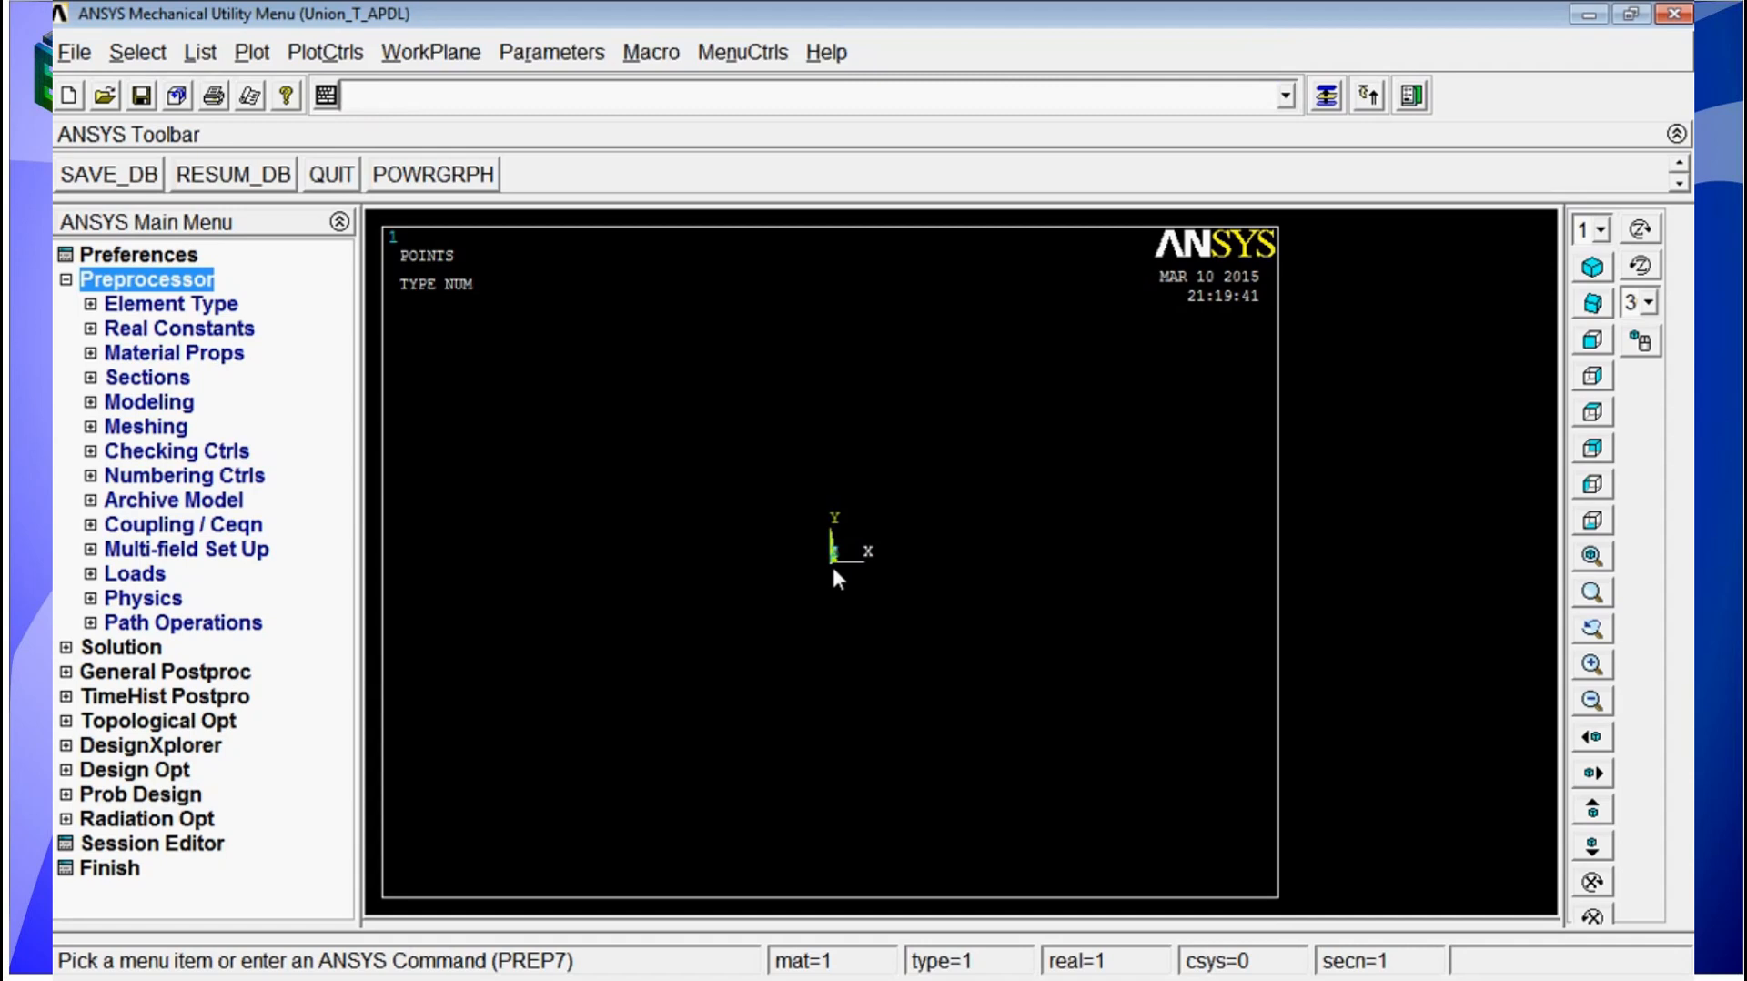
# - Create a keypoint on the negative Z axis at Z = -0.5
pyautogui.press('Up')
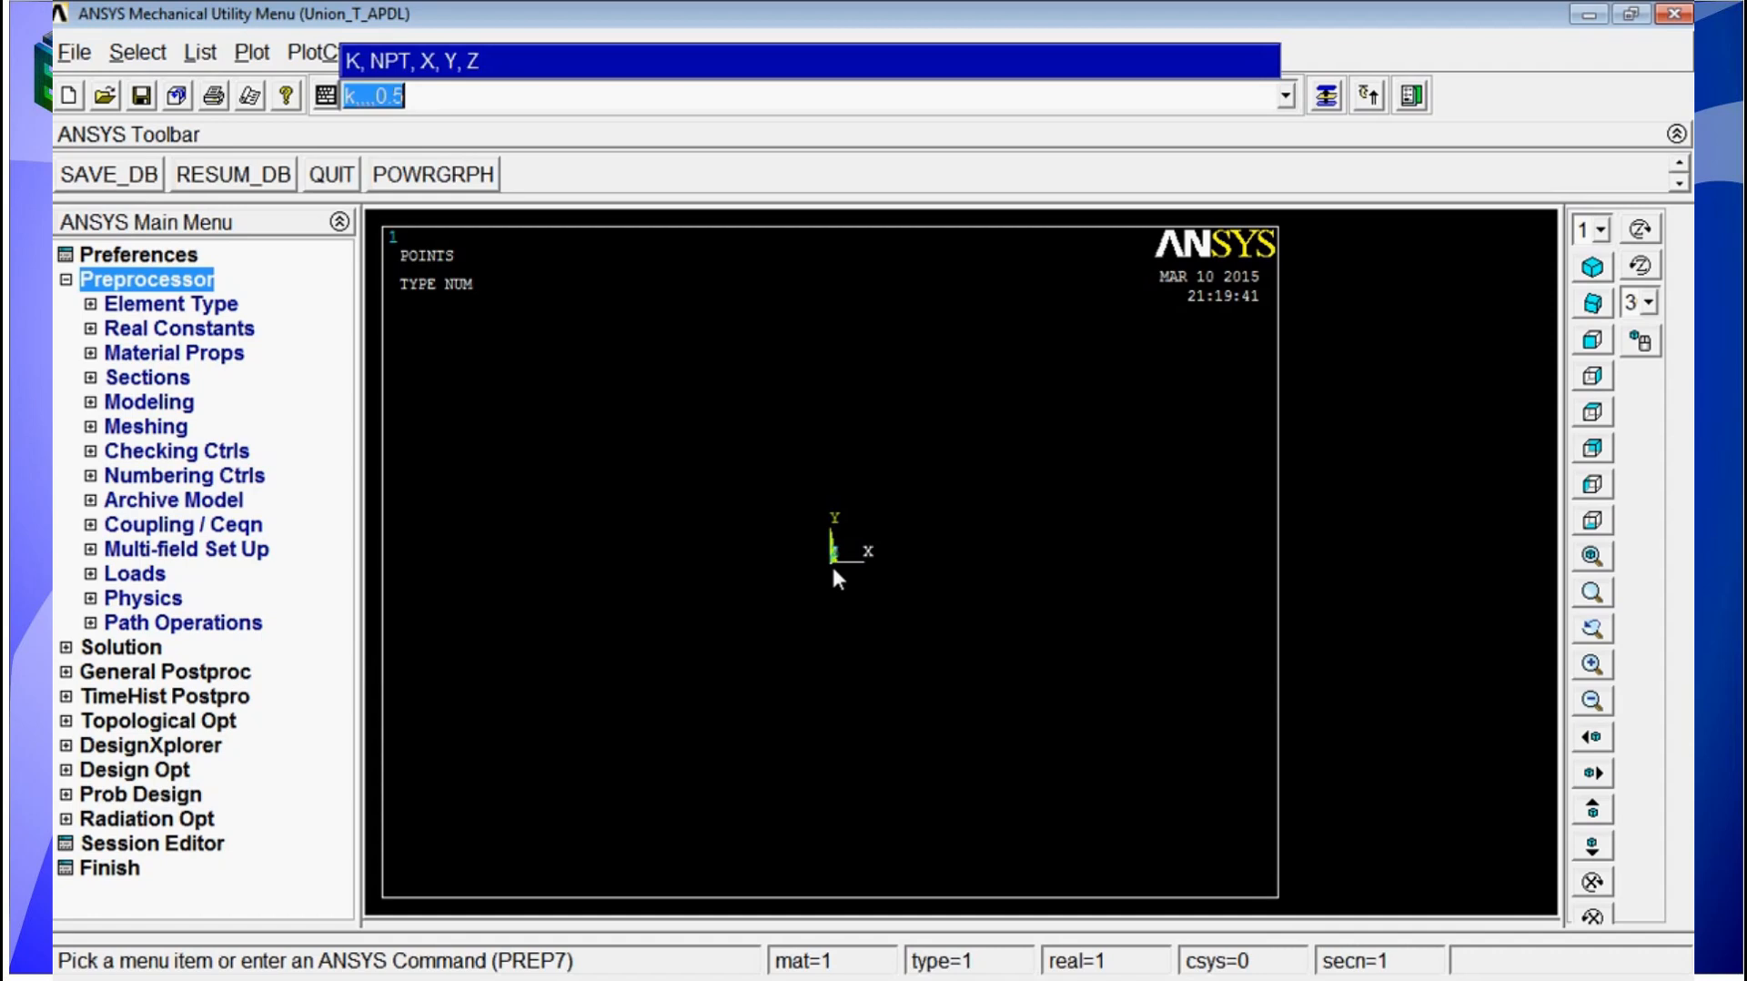
pyautogui.press('Left')
pyautogui.press('Left')
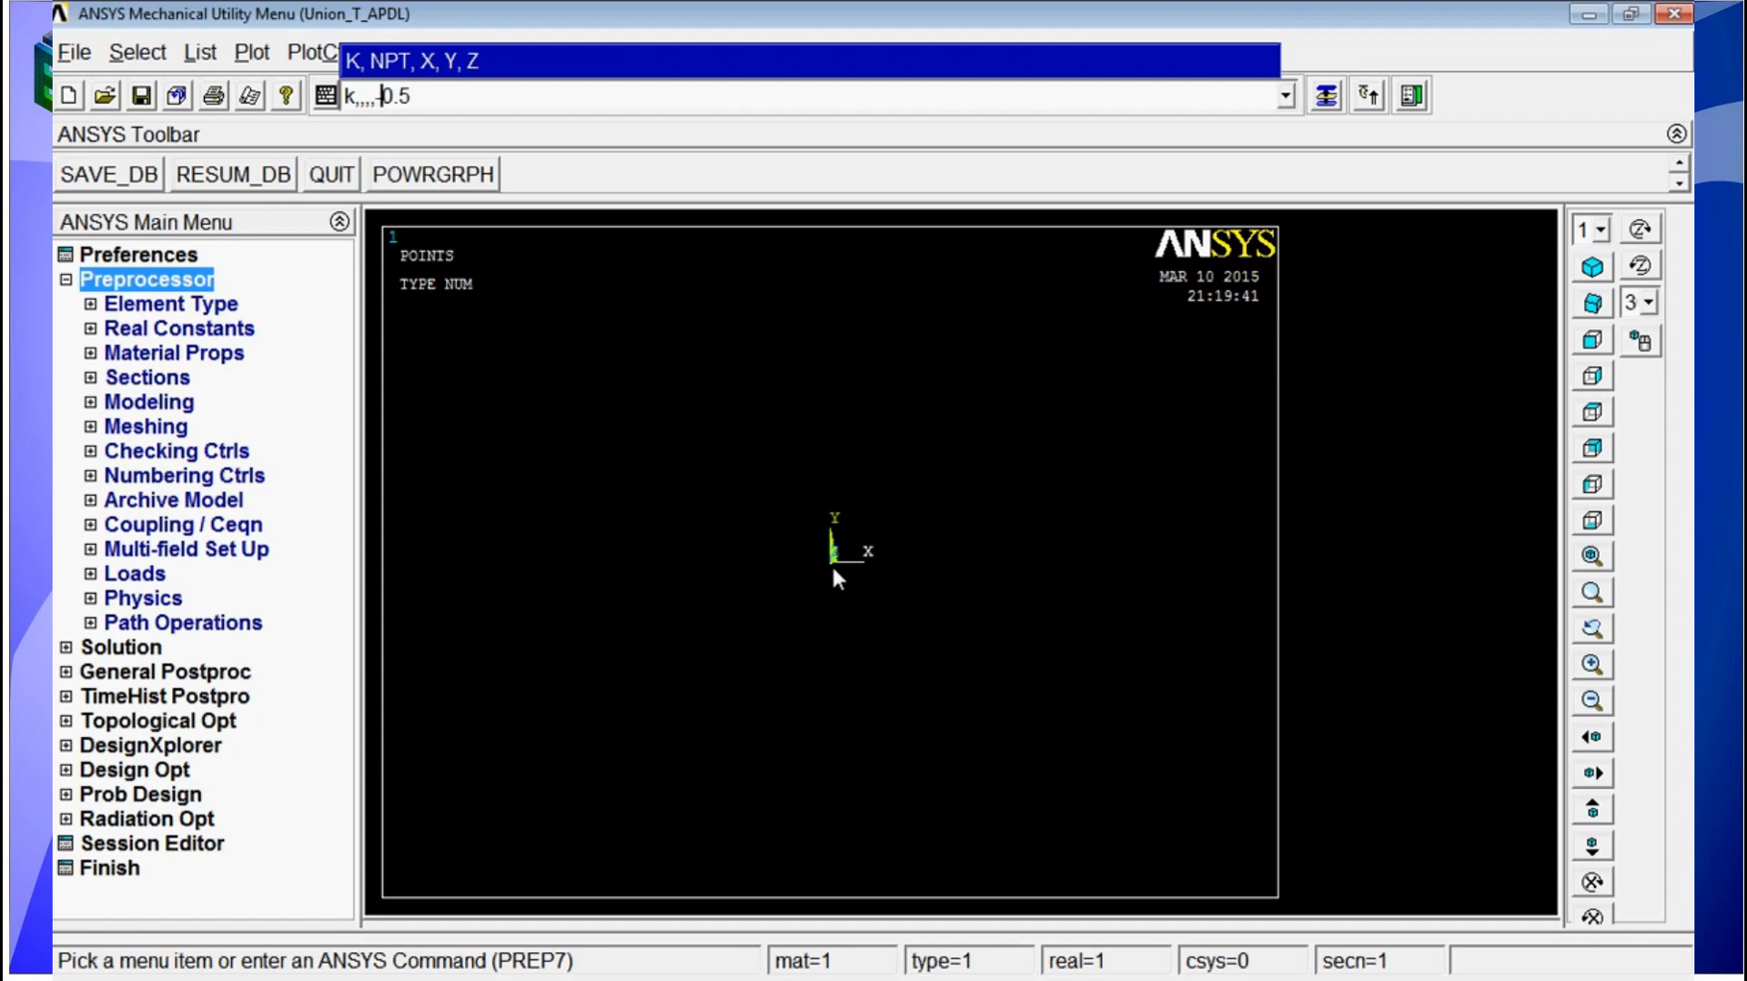
pyautogui.press('Return')
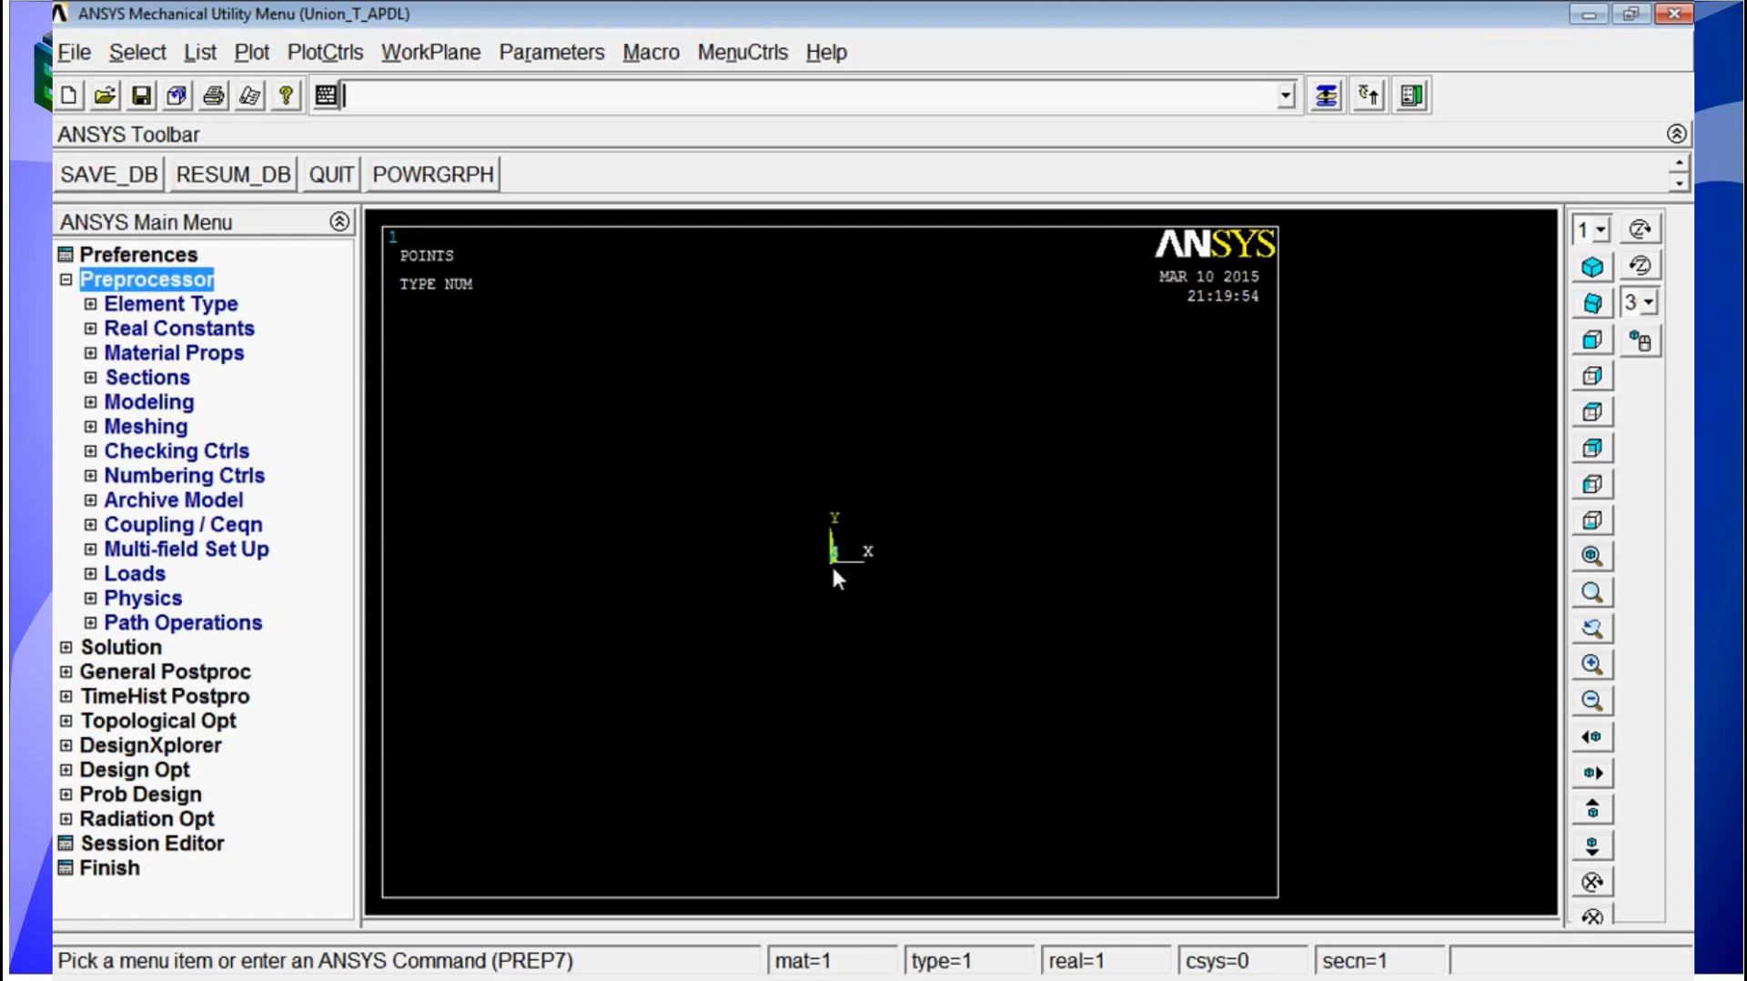
# - Create a keypoint at X = 1 and show the model in isometric view
pyautogui.write('k,')
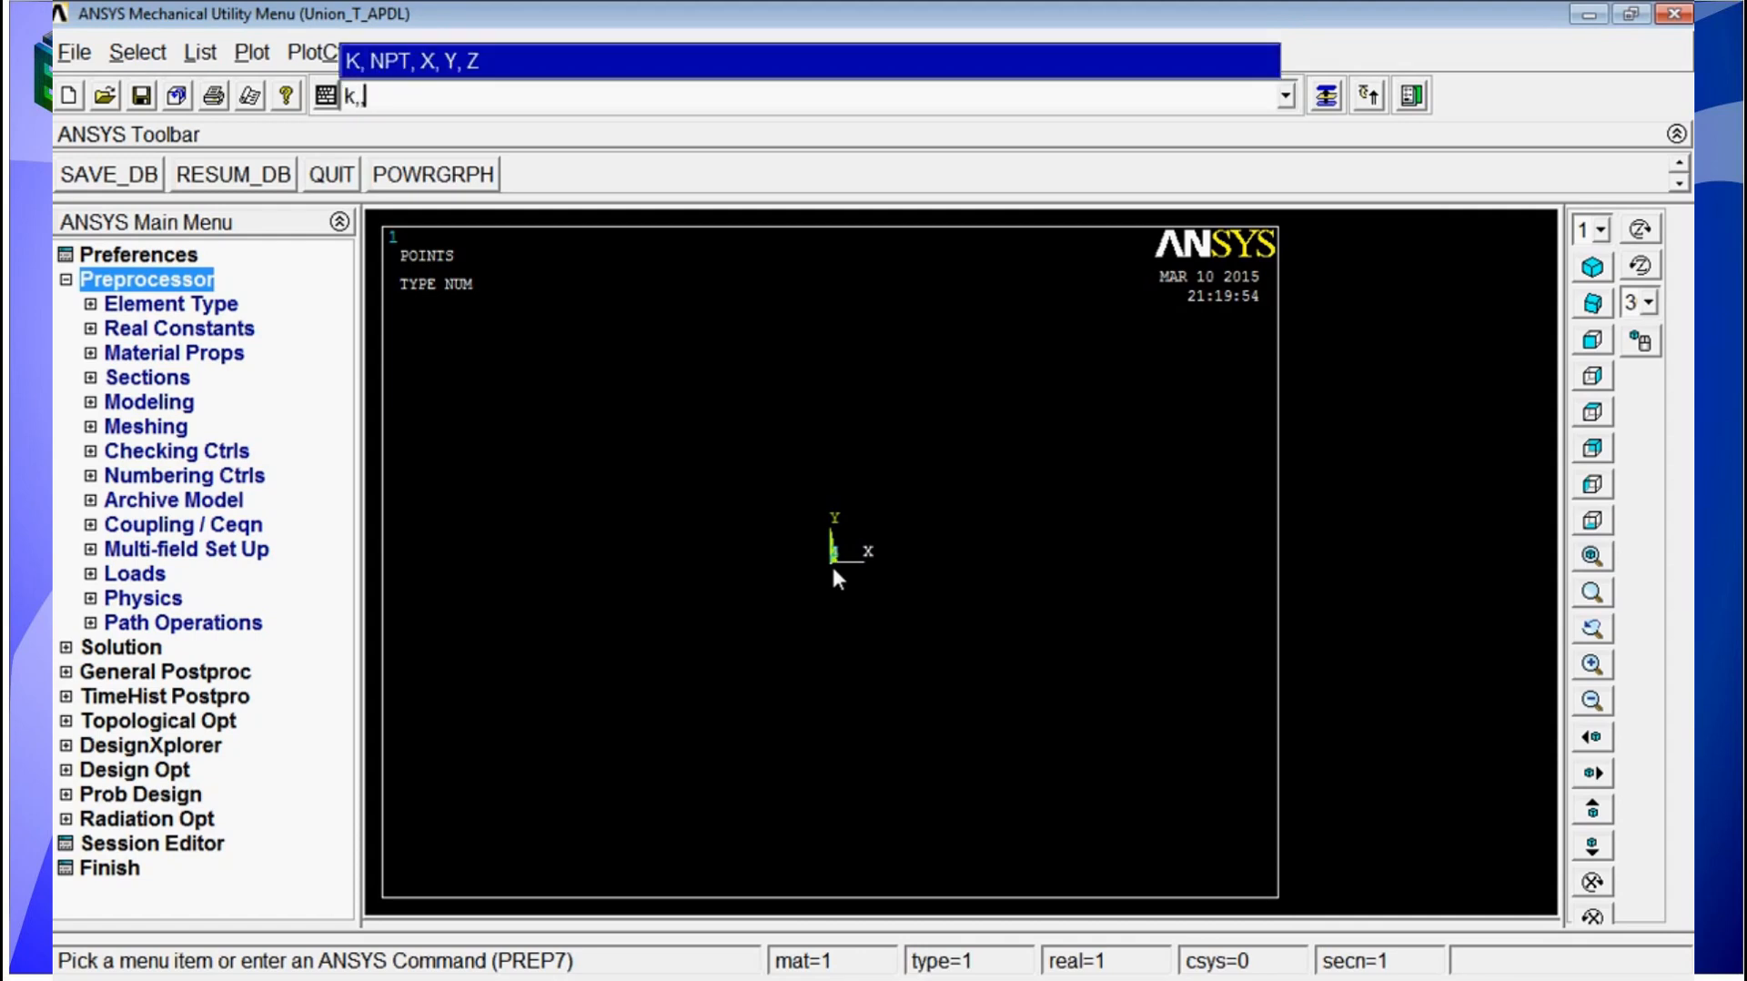
pyautogui.write(',1')
pyautogui.press('Return')
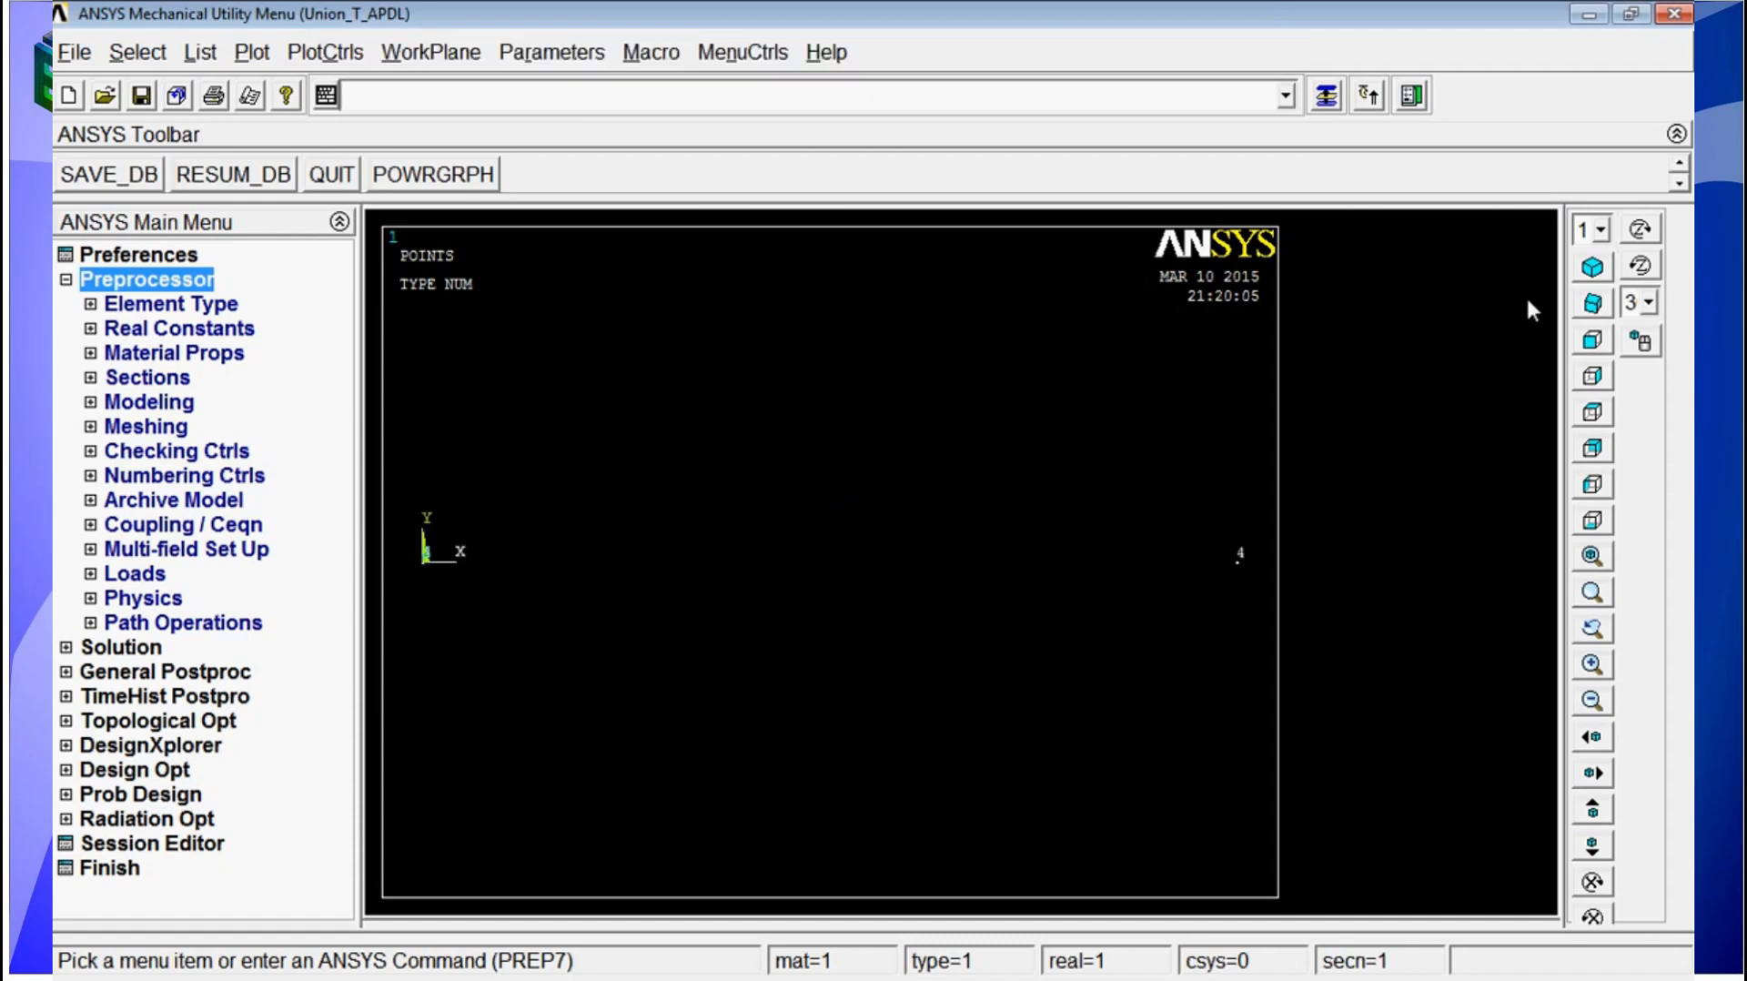
pyautogui.click(1593, 268)
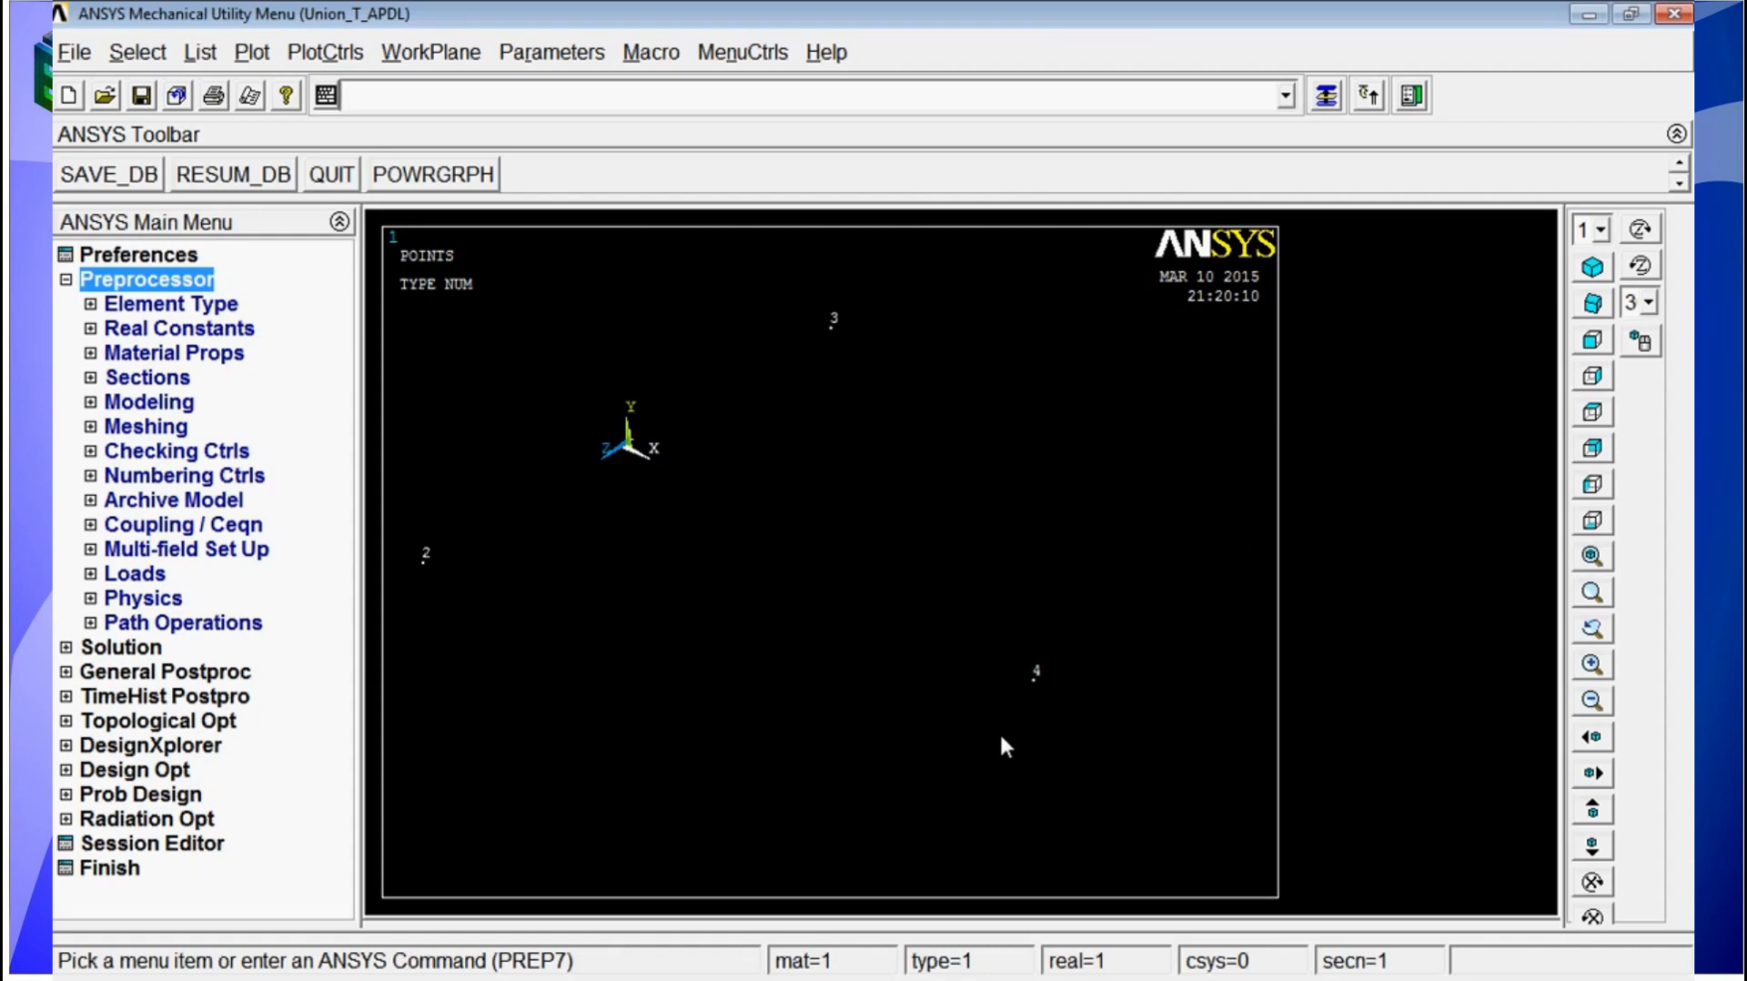
# - Create two lines from the origin keypoint, one to keypoint 2 and one to keypoint 3
pyautogui.write('l,p')
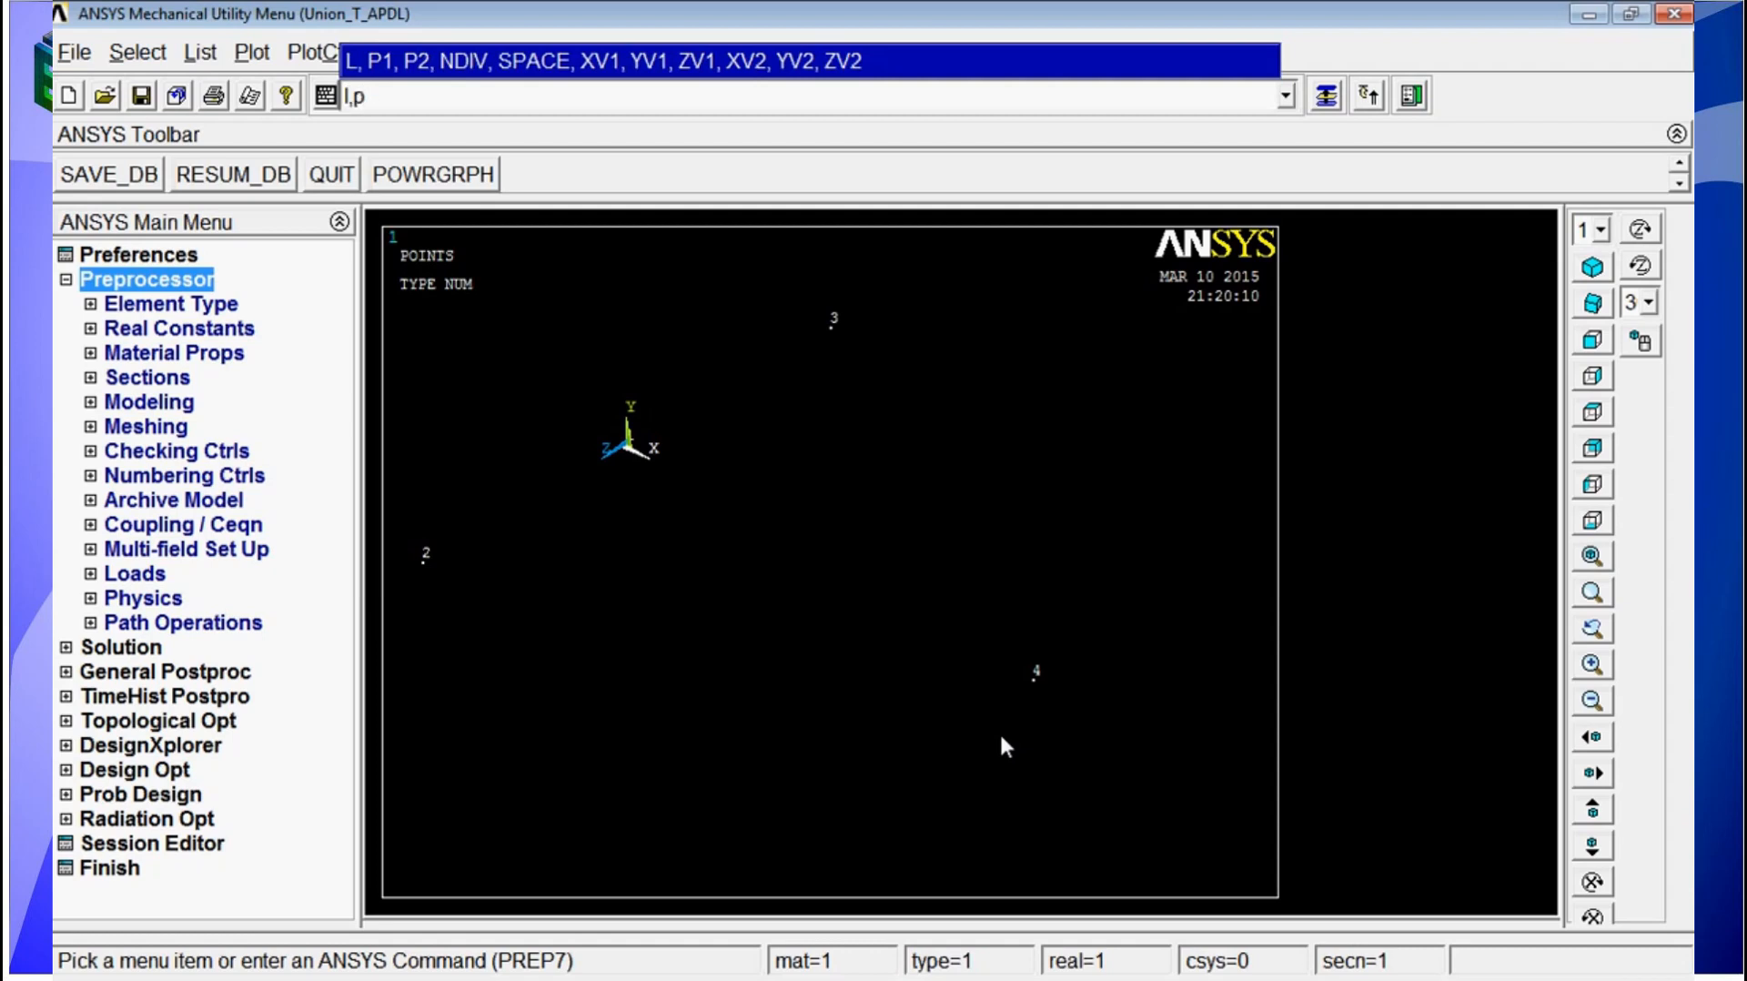
pyautogui.press('Return')
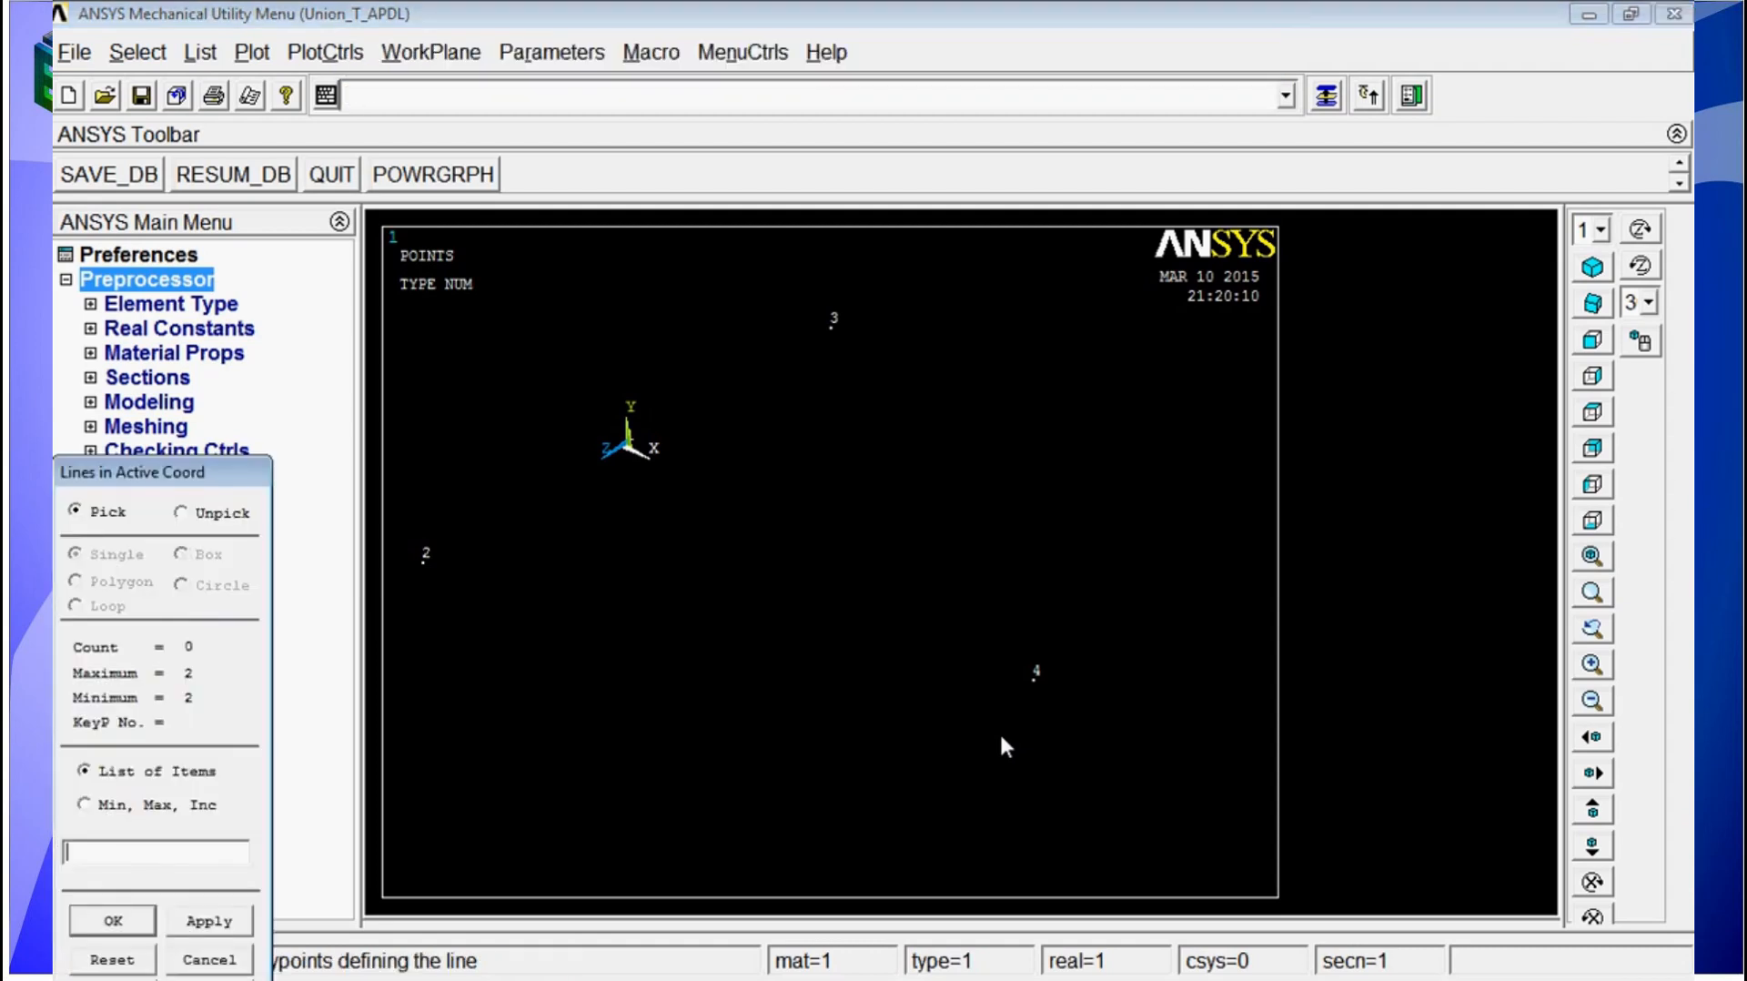
pyautogui.click(635, 460)
pyautogui.click(470, 559)
pyautogui.click(629, 456)
pyautogui.click(824, 350)
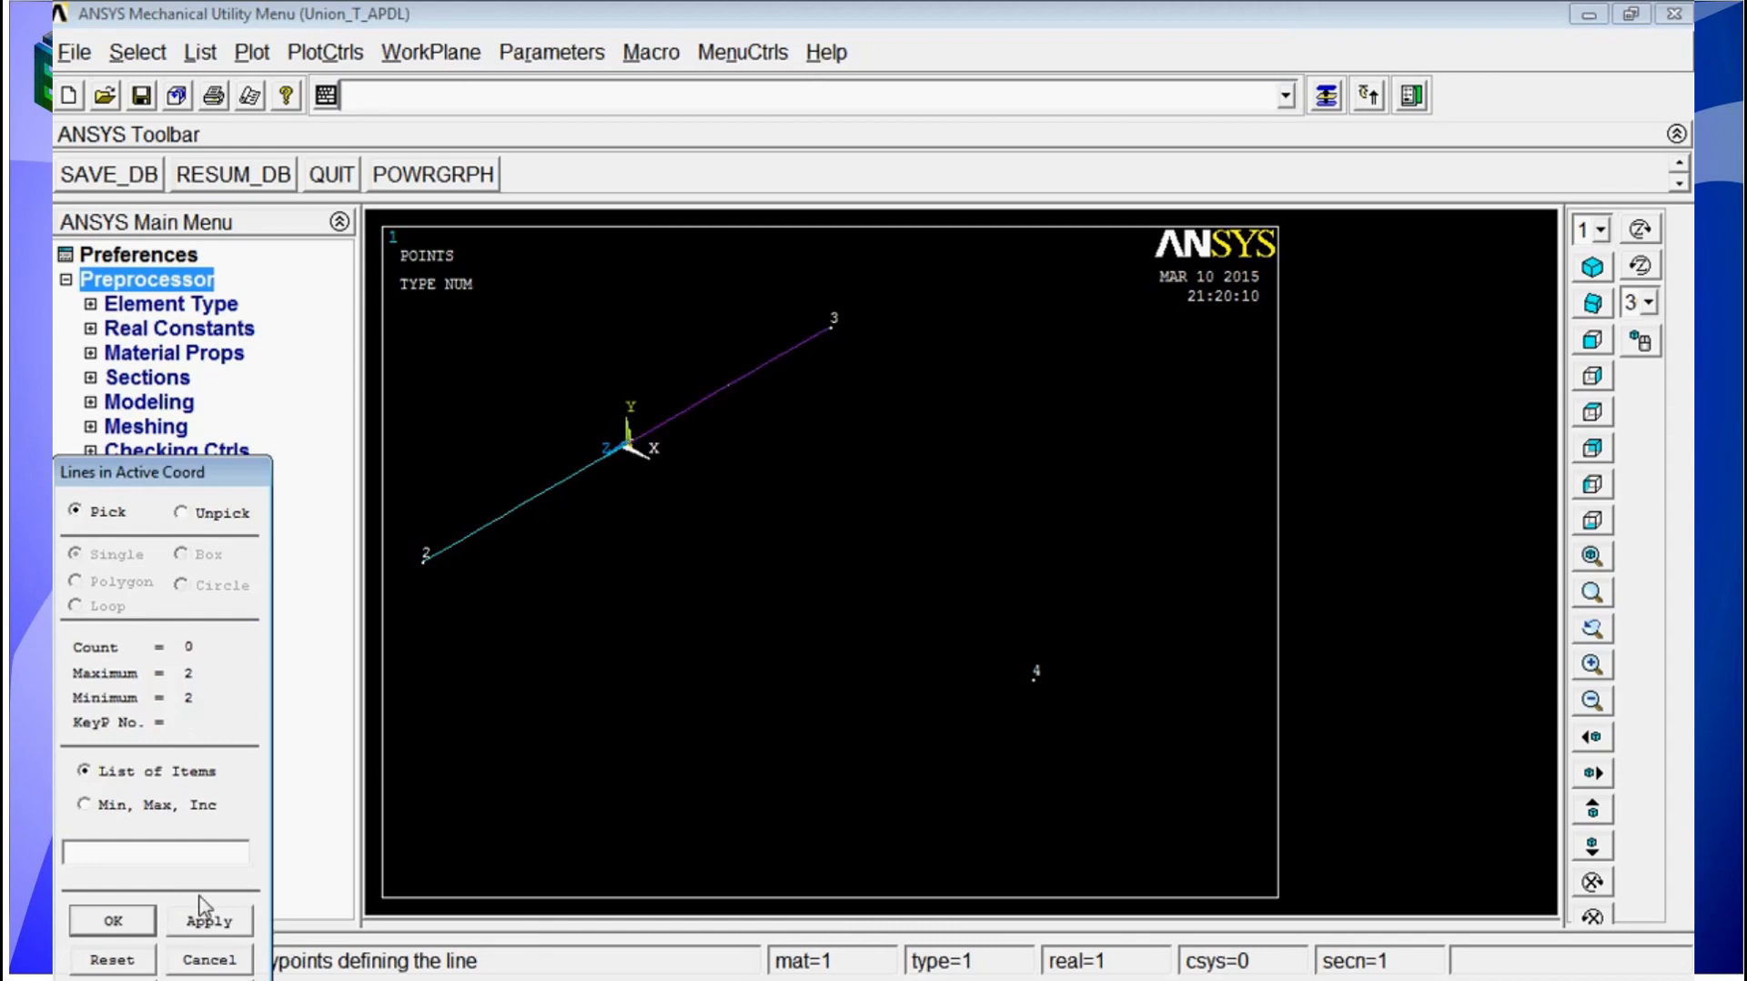
pyautogui.click(227, 959)
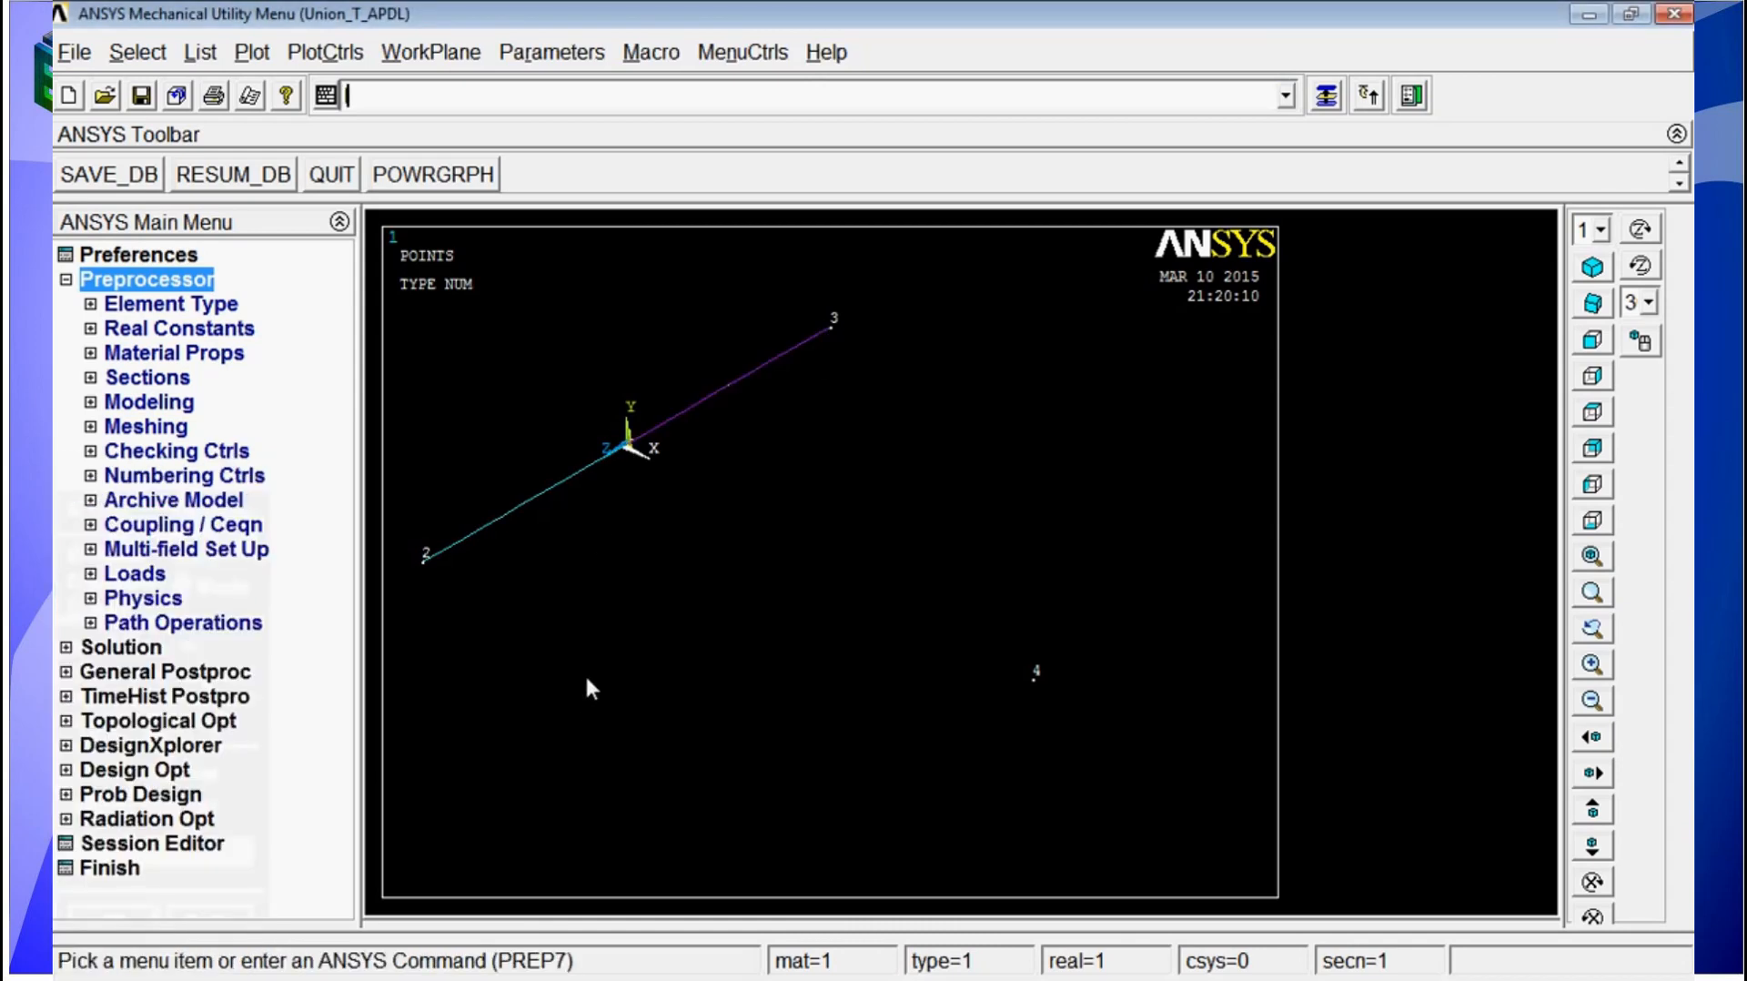
# - Create a line between keypoints 1 and 4, and replot all model entities
pyautogui.write('l,1,4')
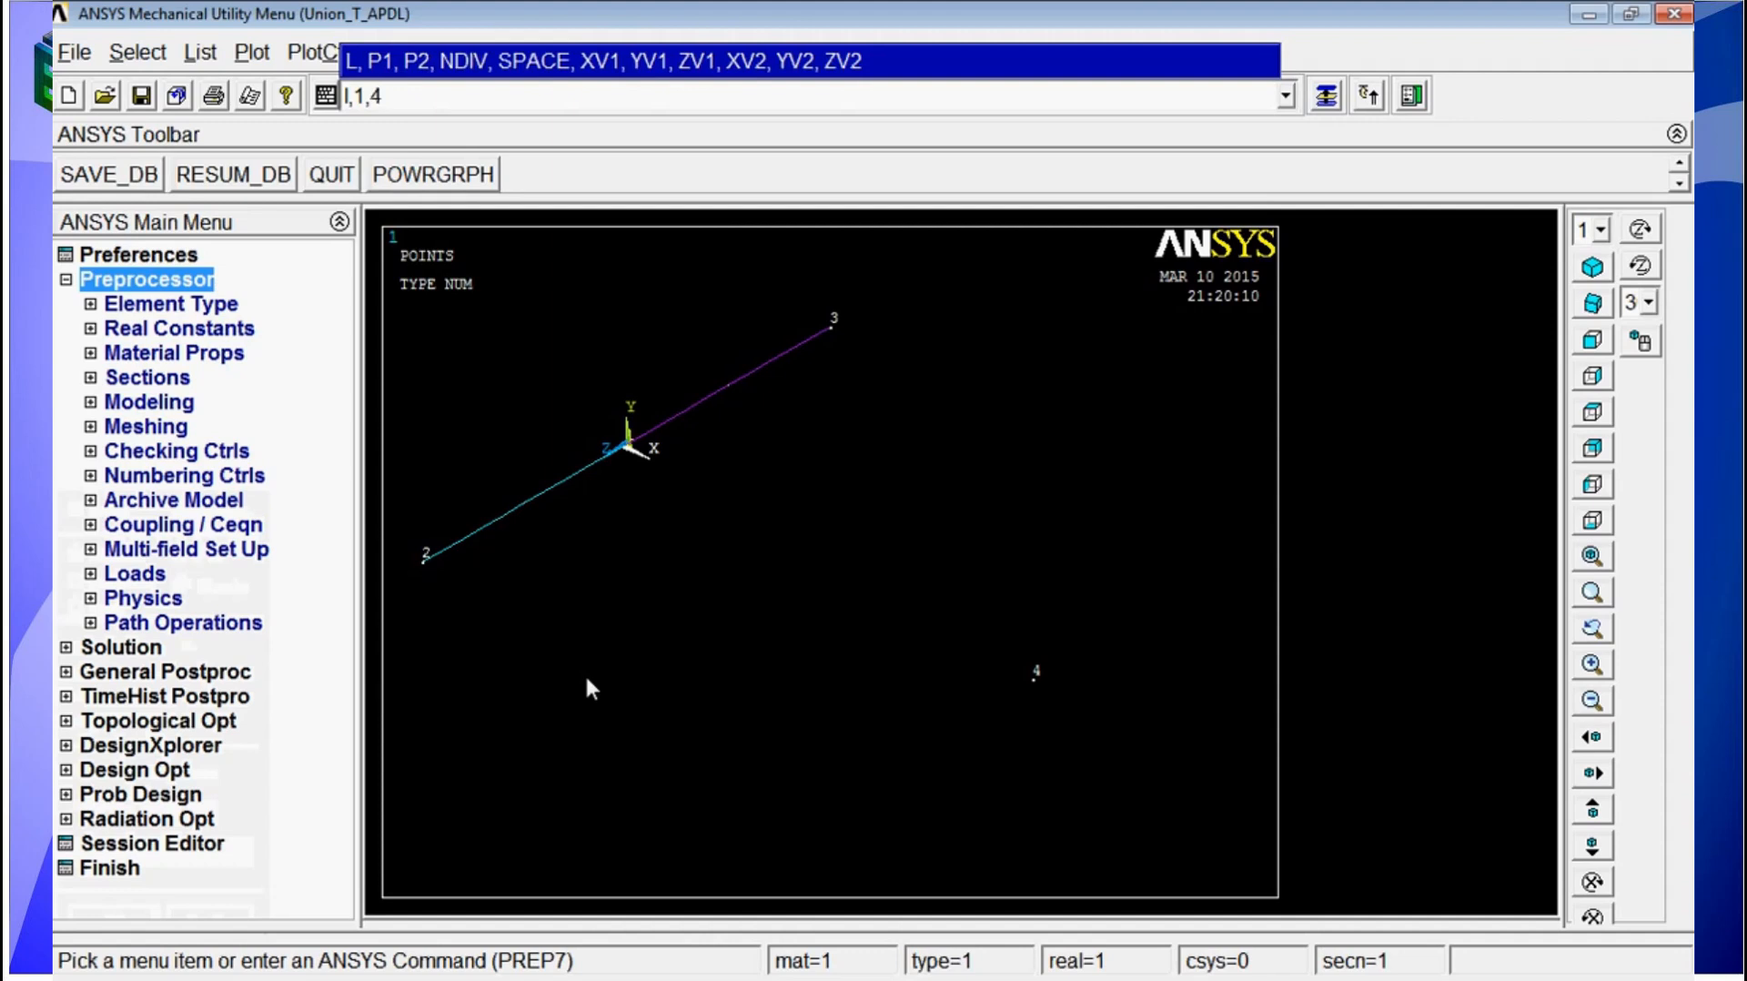
pyautogui.press('Return')
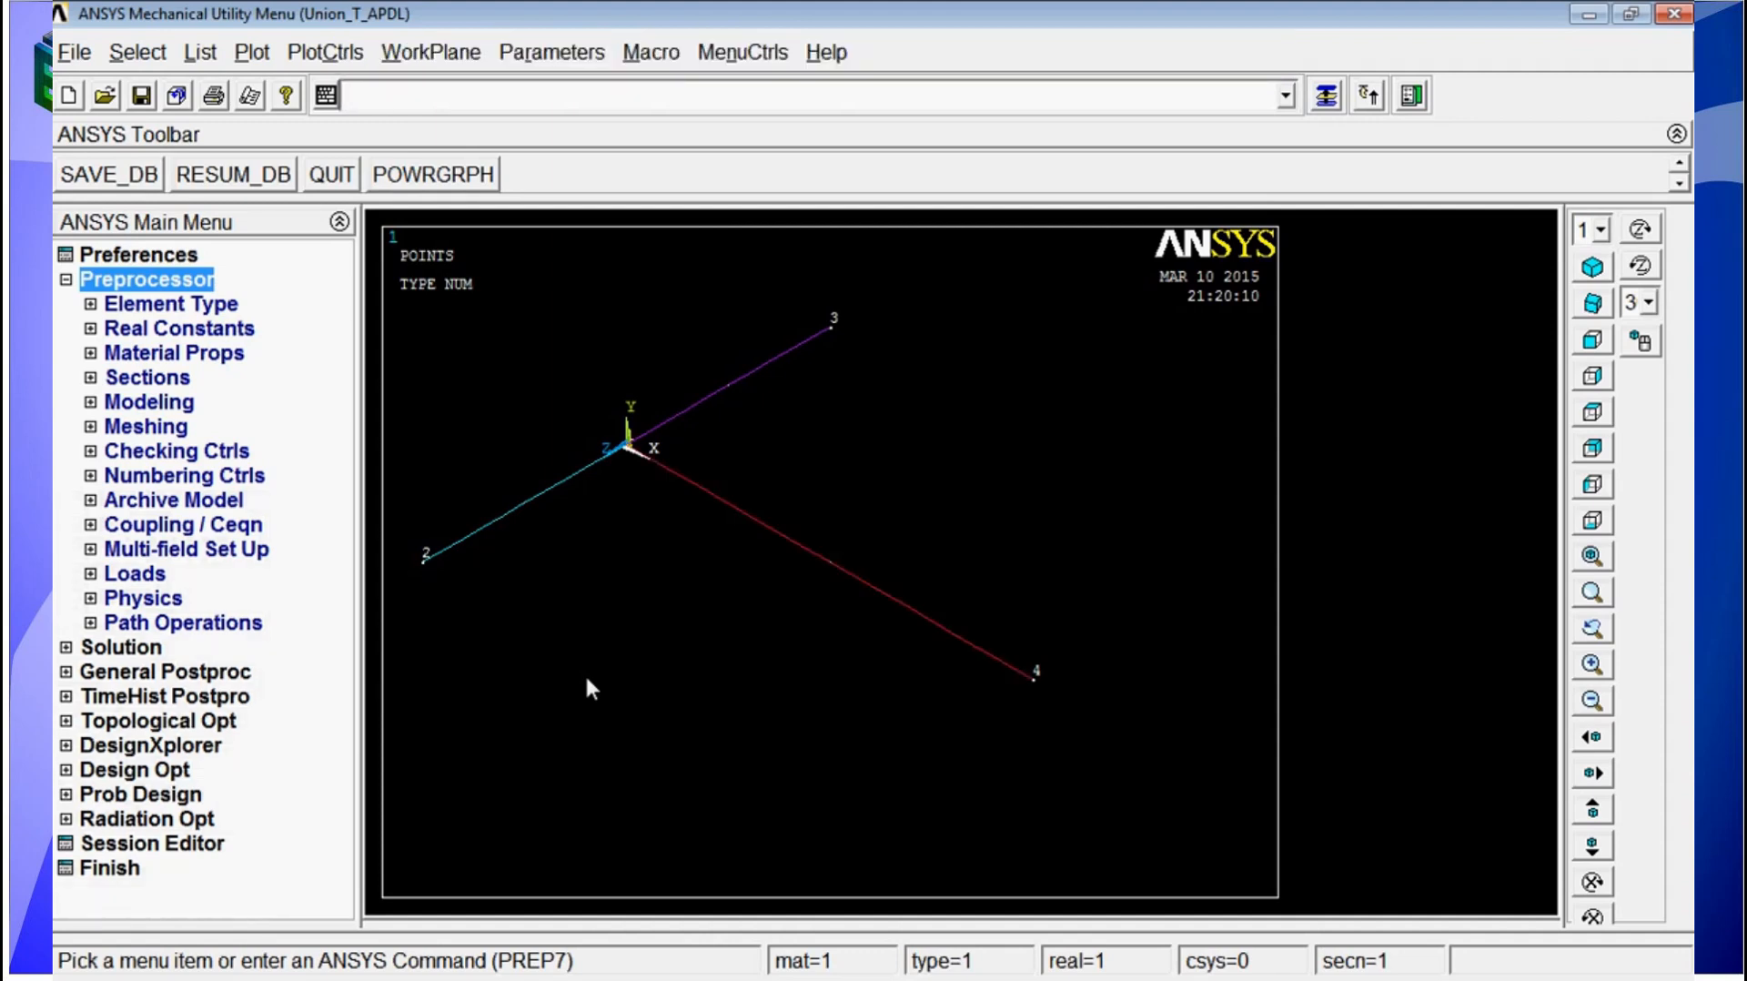
pyautogui.write('gp')
pyautogui.press('Return')
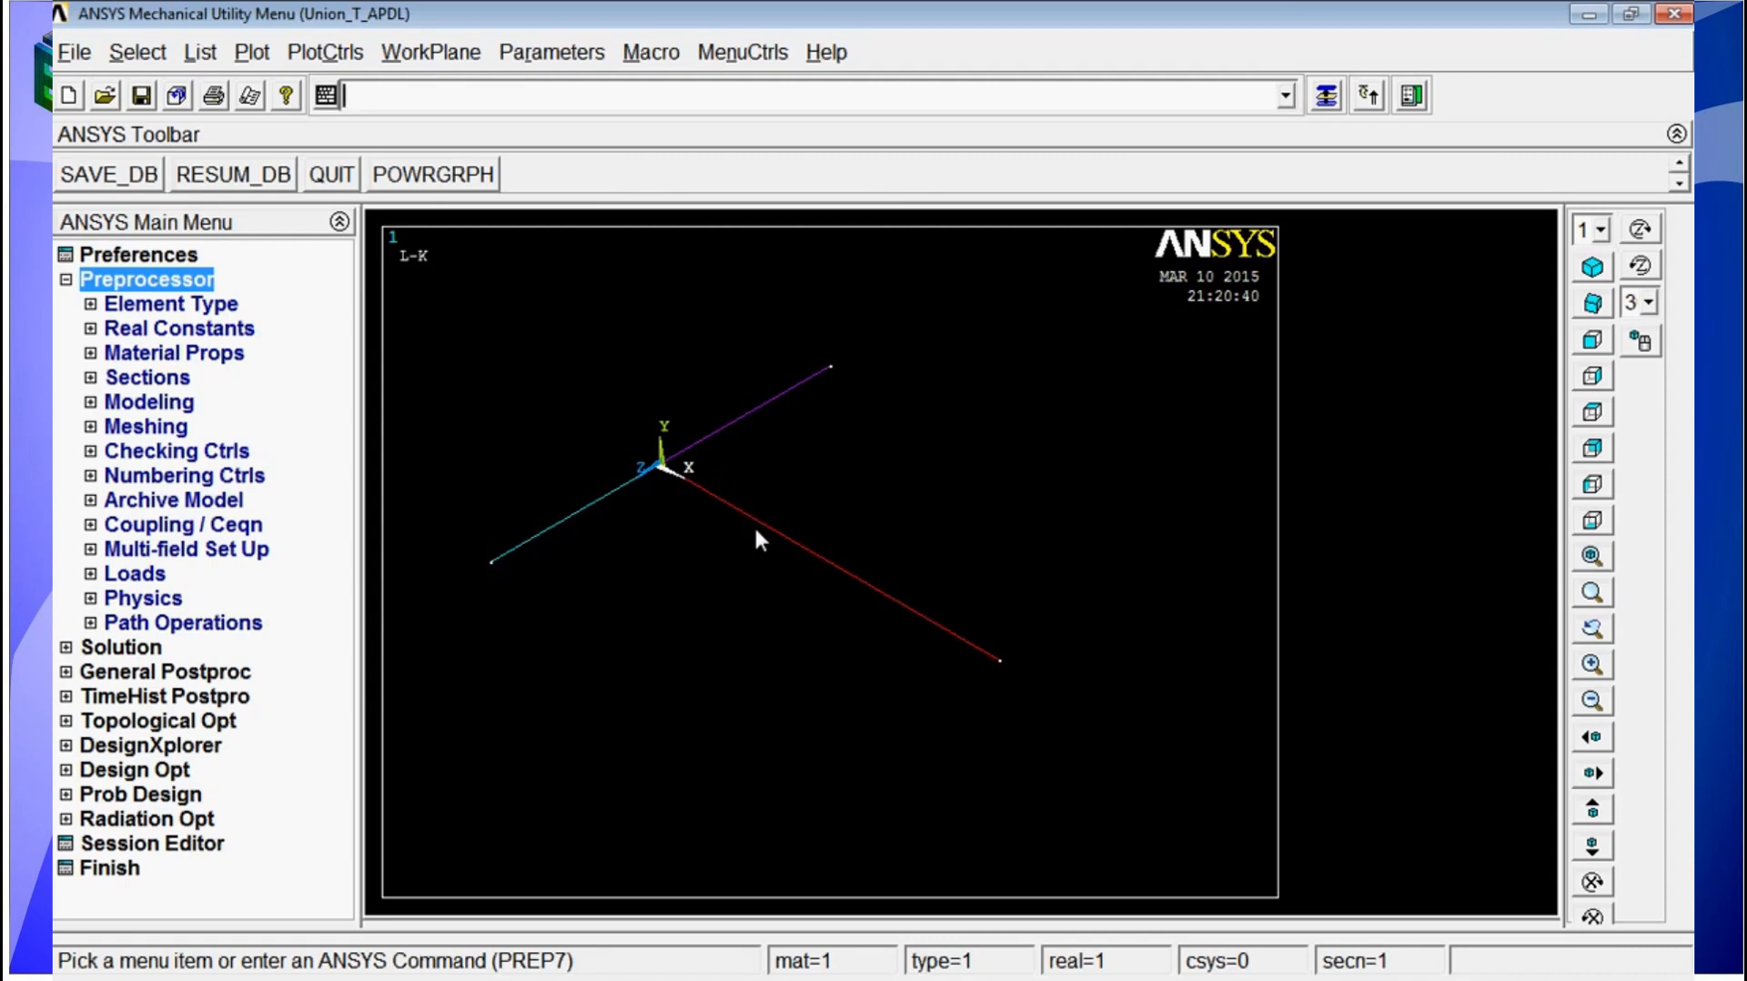
# - Define element type 1 as BEAM188 and check it in the list of defined element types
pyautogui.write('Et,1')
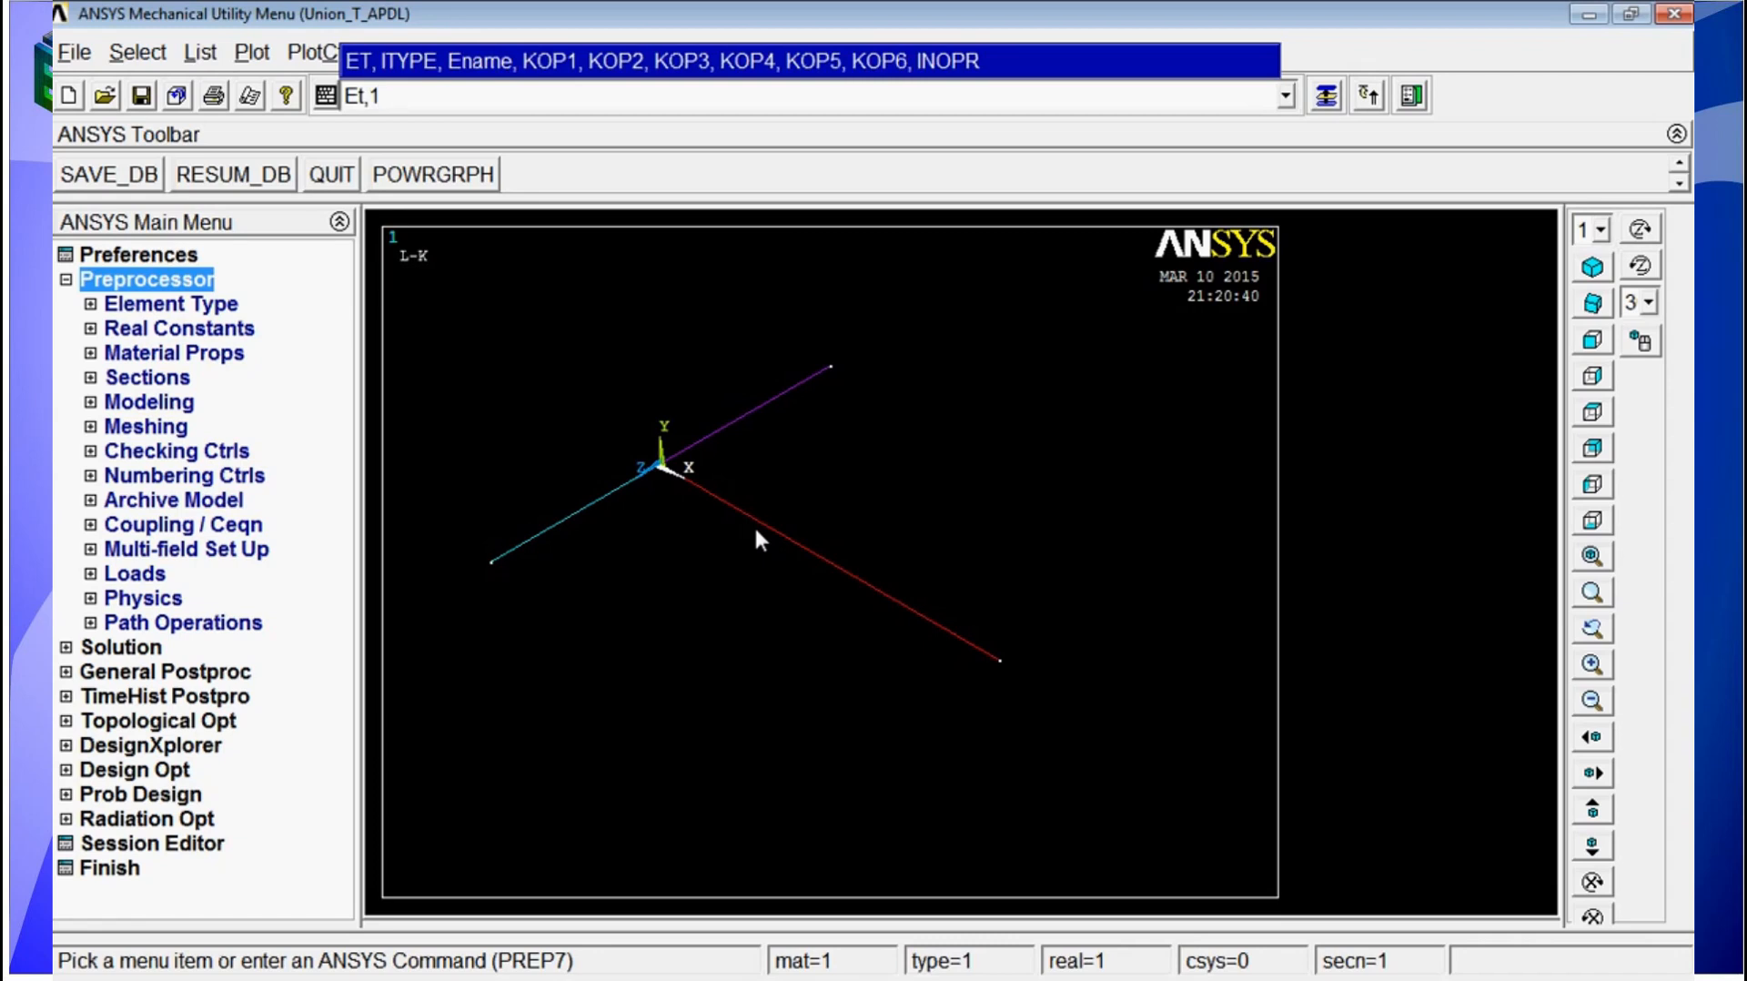
pyautogui.write(',188')
pyautogui.press('Return')
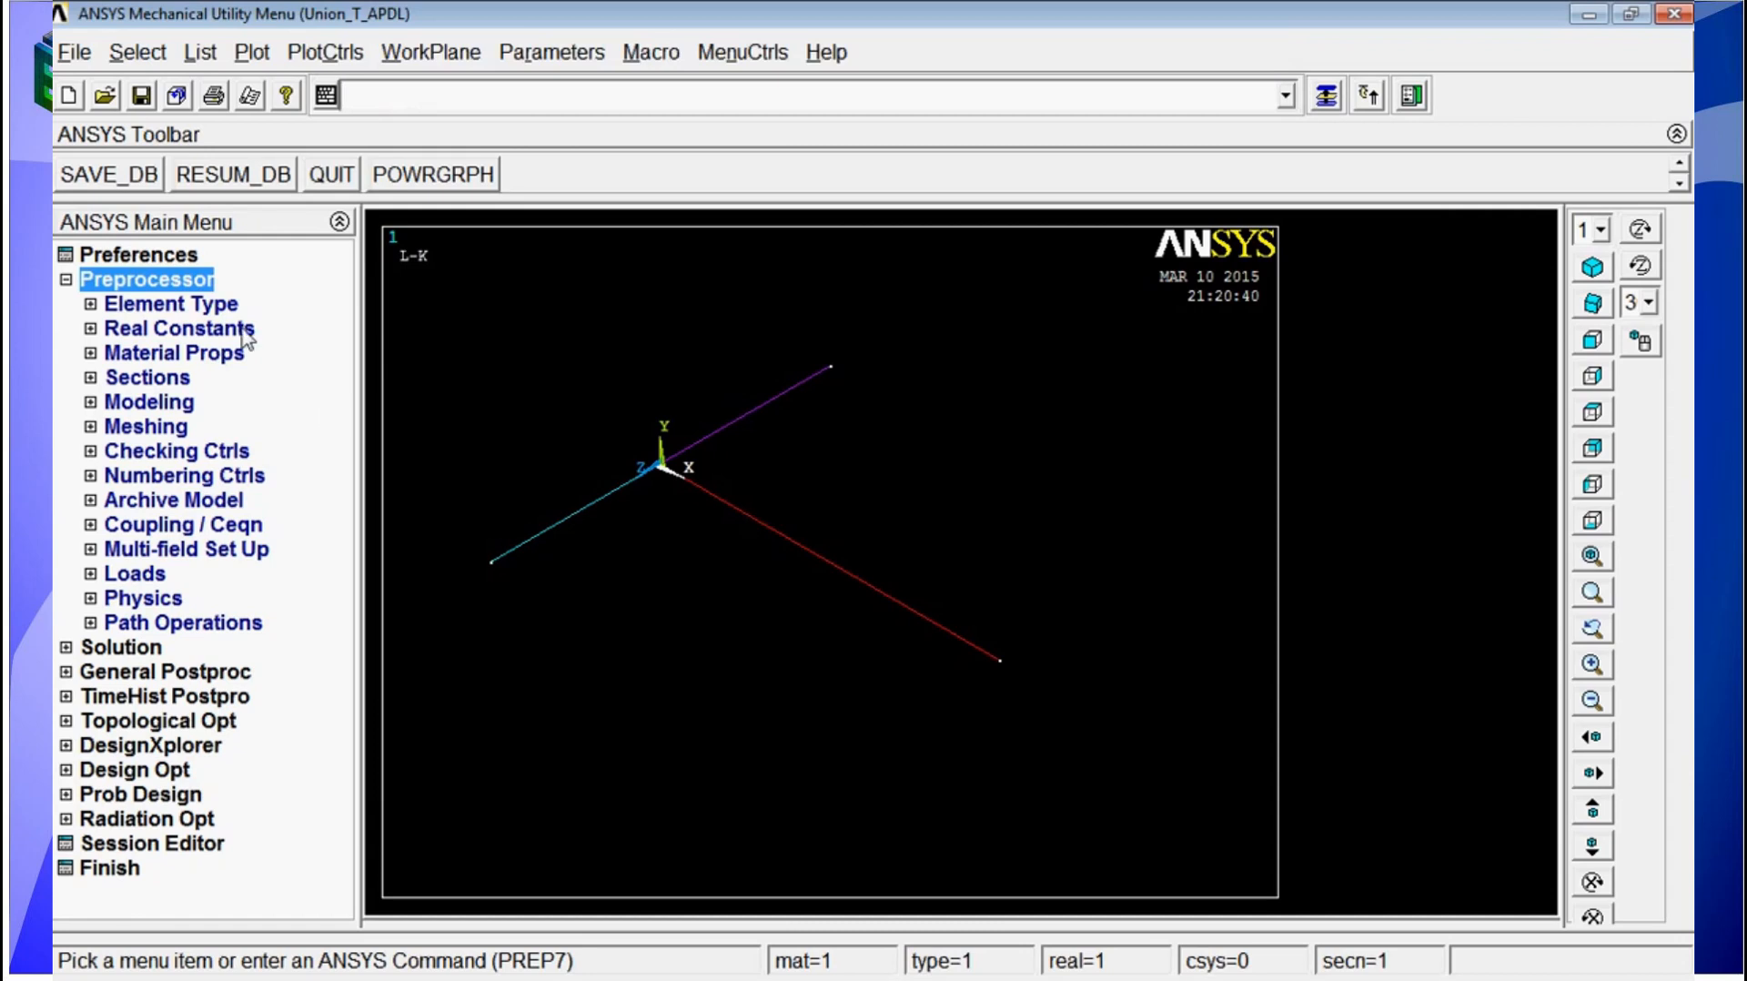
pyautogui.click(200, 304)
pyautogui.click(202, 331)
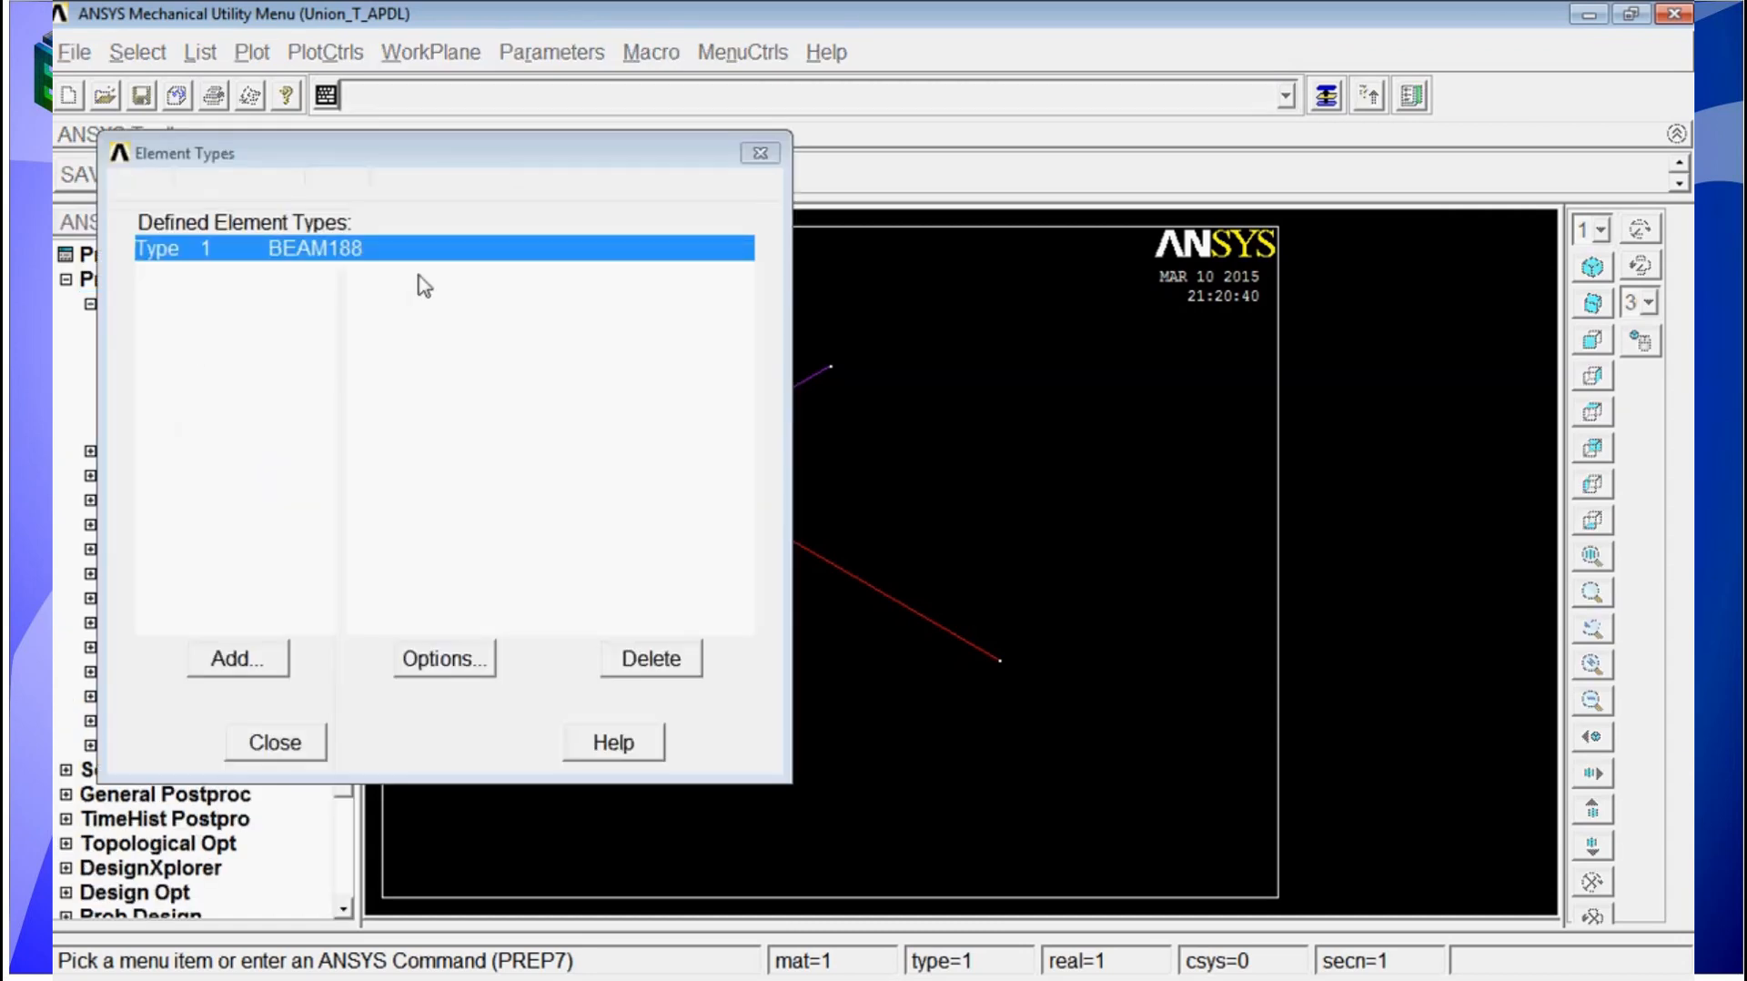
pyautogui.click(304, 755)
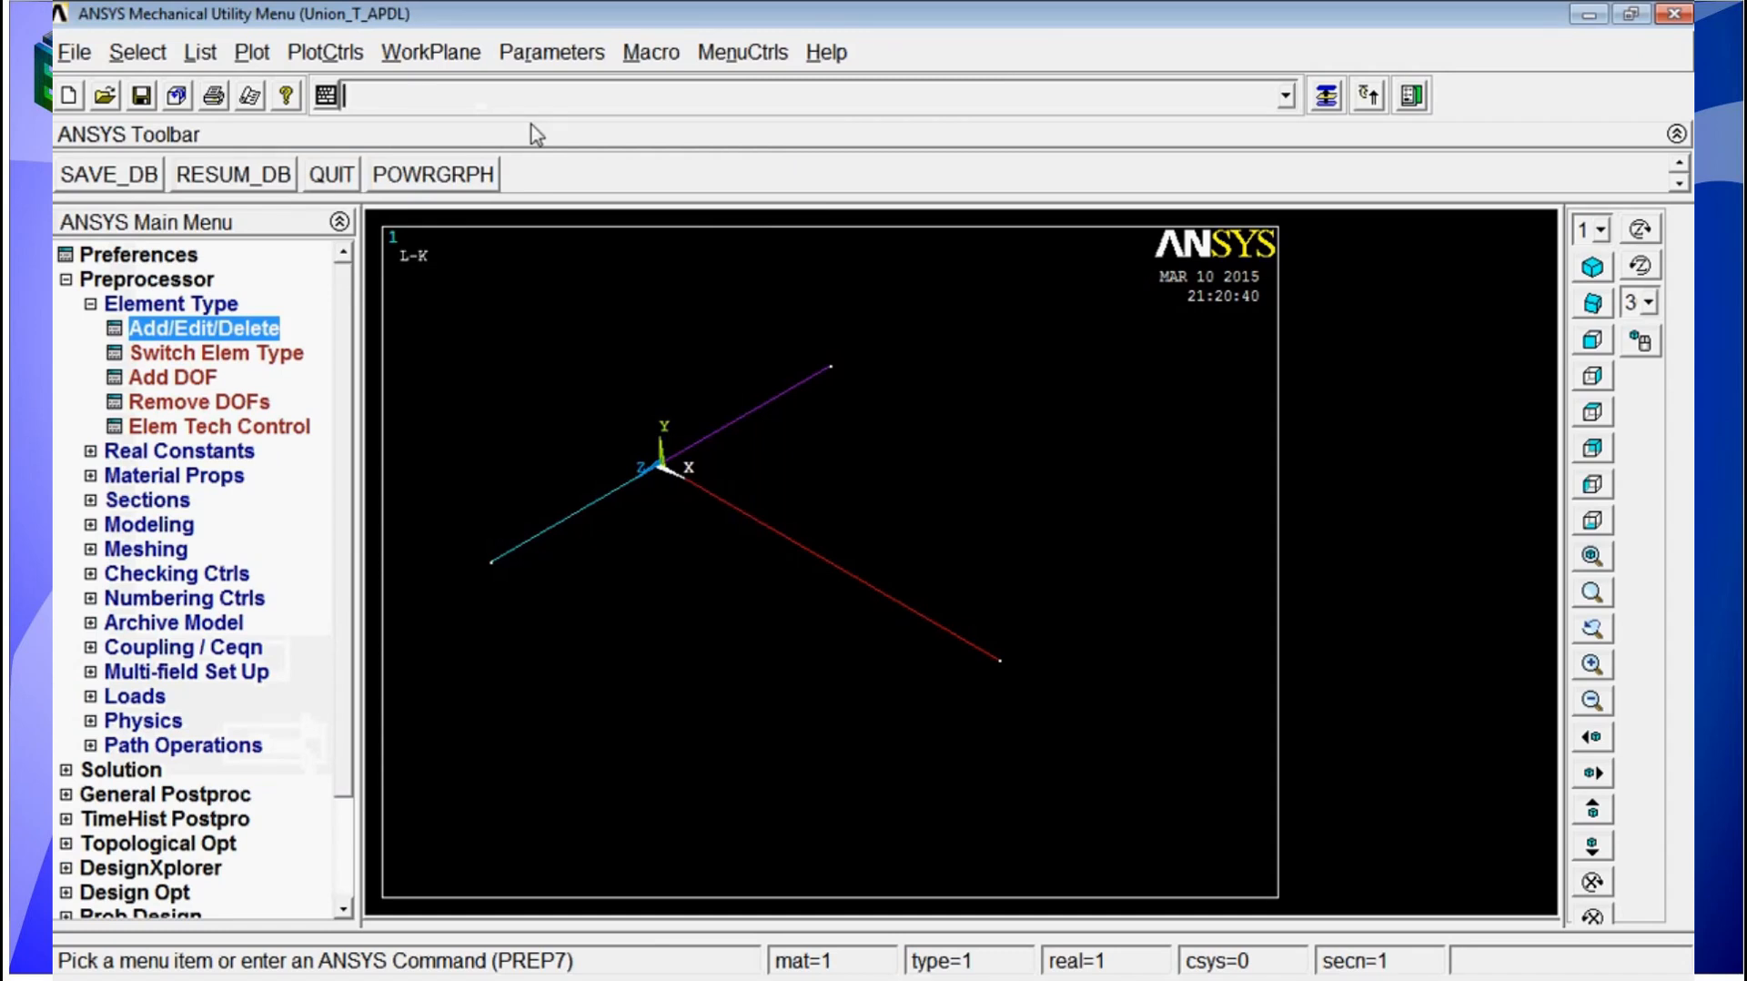
# - Set the density (DENS) of material 1 to 7800
pyautogui.write('m')
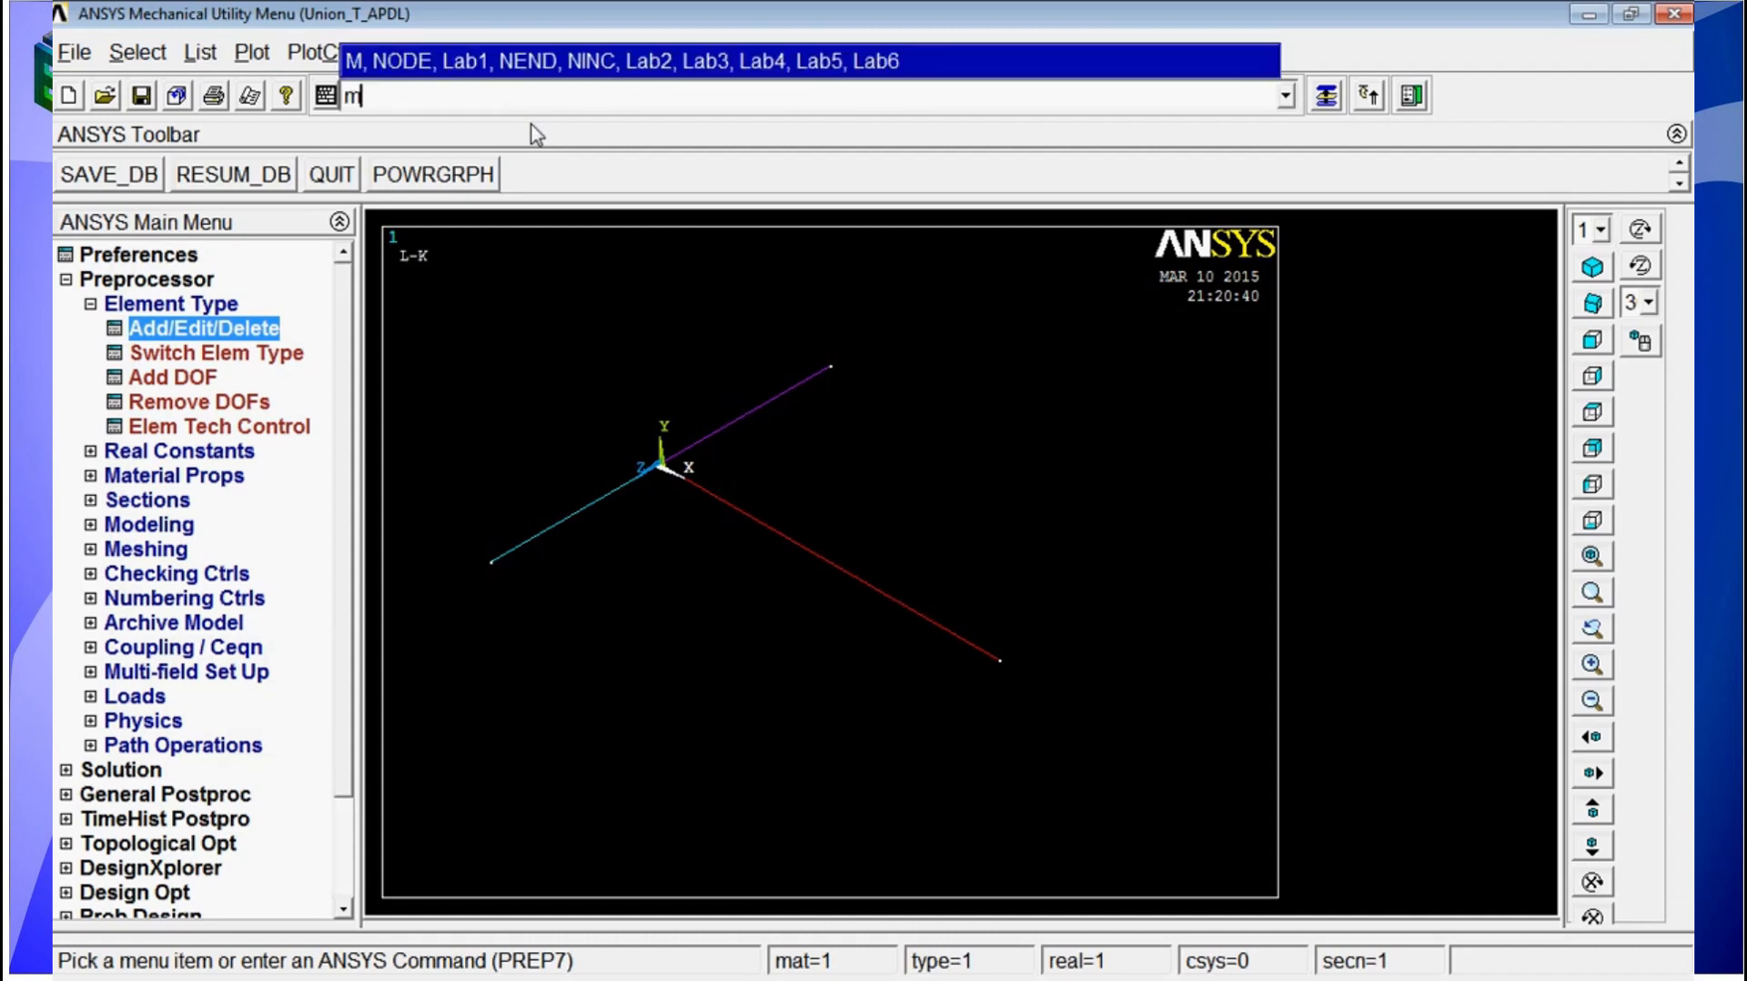
pyautogui.write('p,')
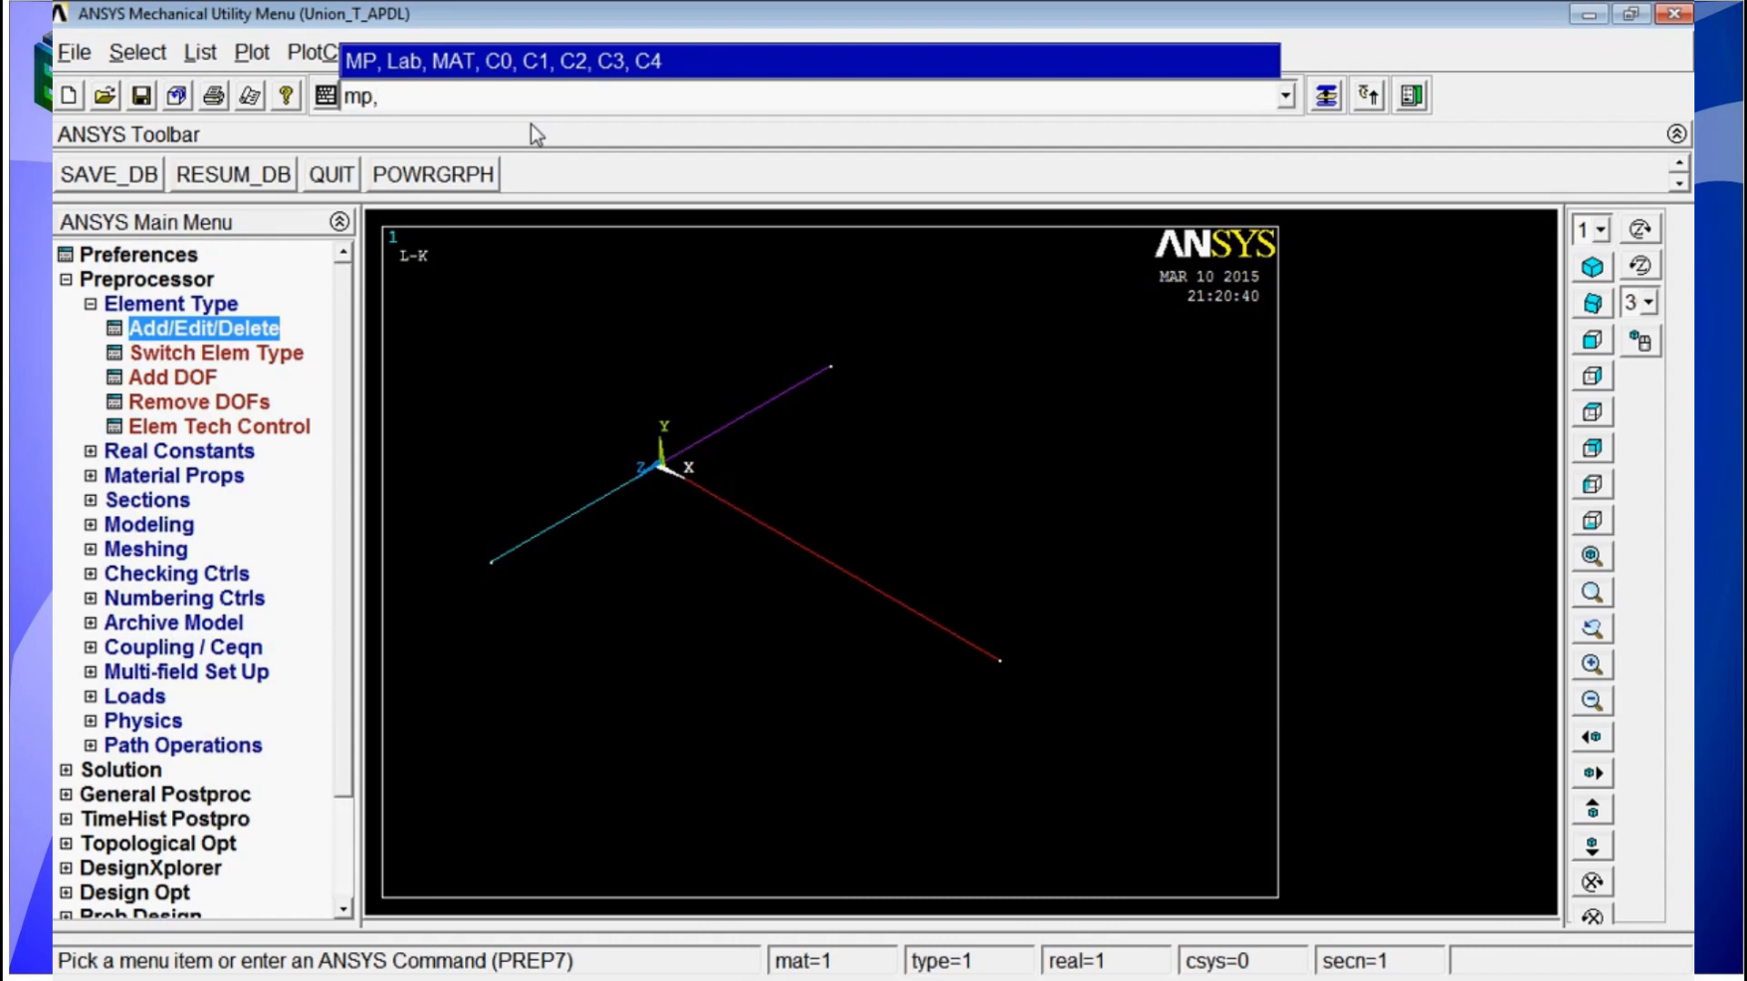
pyautogui.write('dens,1,7800')
pyautogui.press('Return')
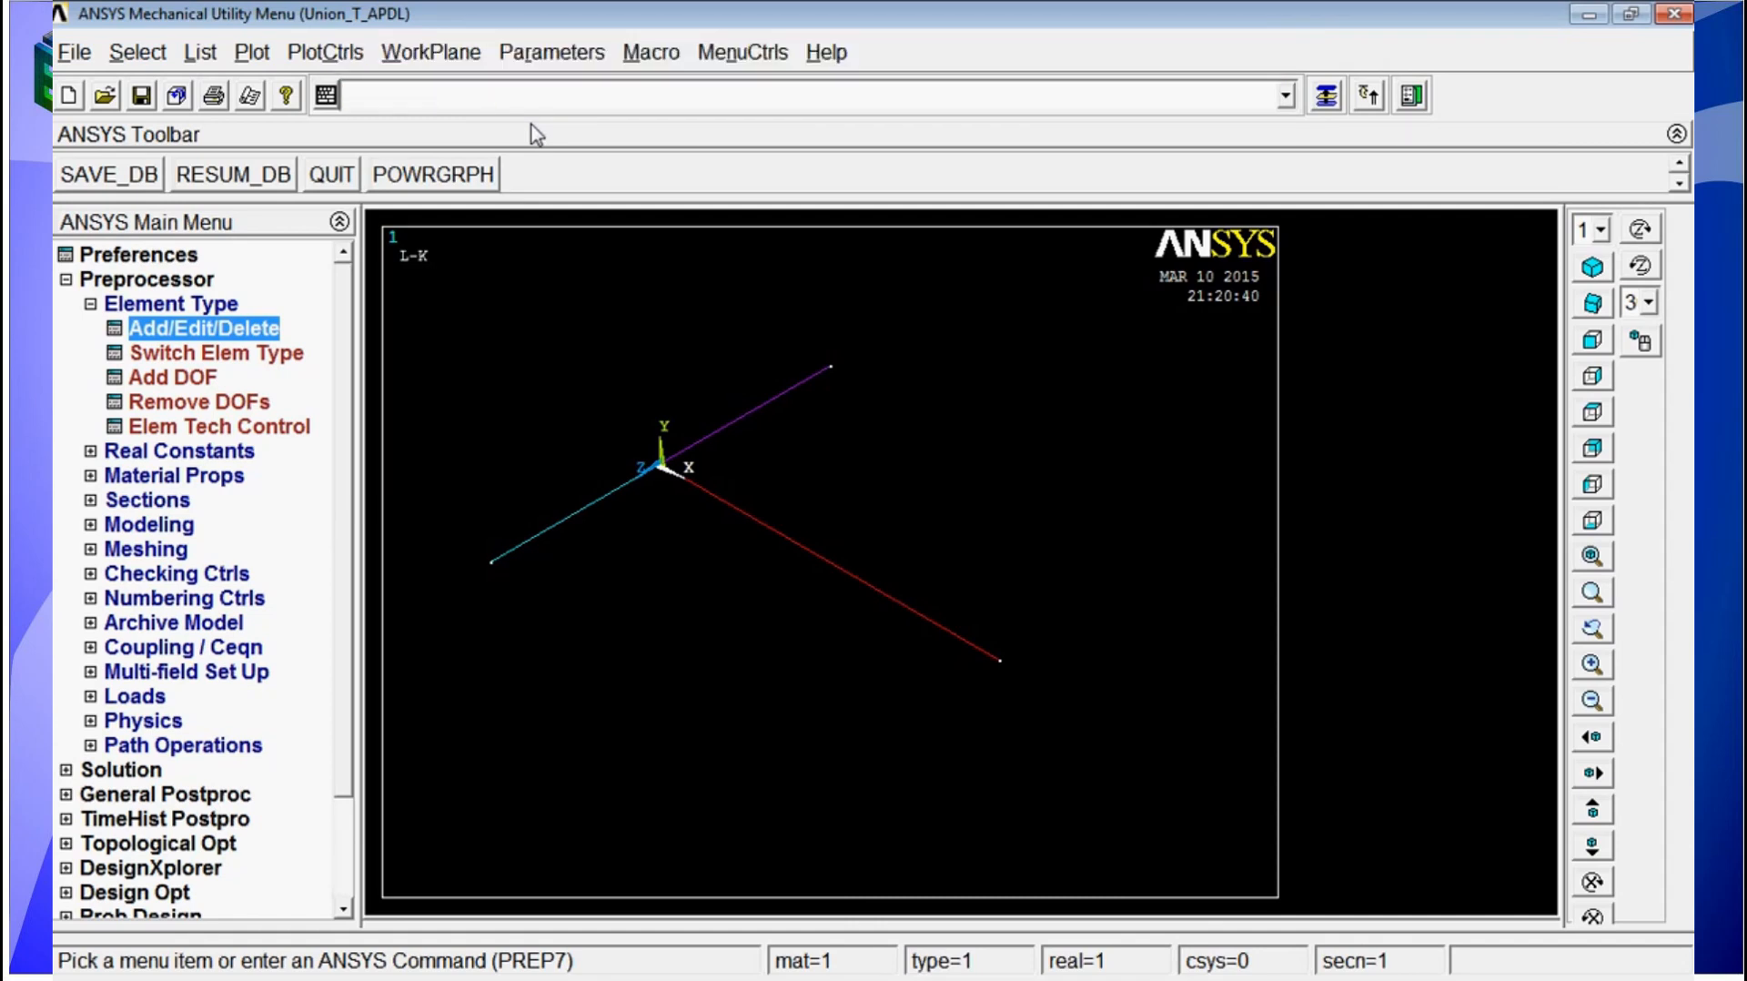
# - Give material 1 an elastic modulus (EX) of 2.1e11 and a Poisson's ratio (PRXY) of 0.3
pyautogui.write('mp,ex')
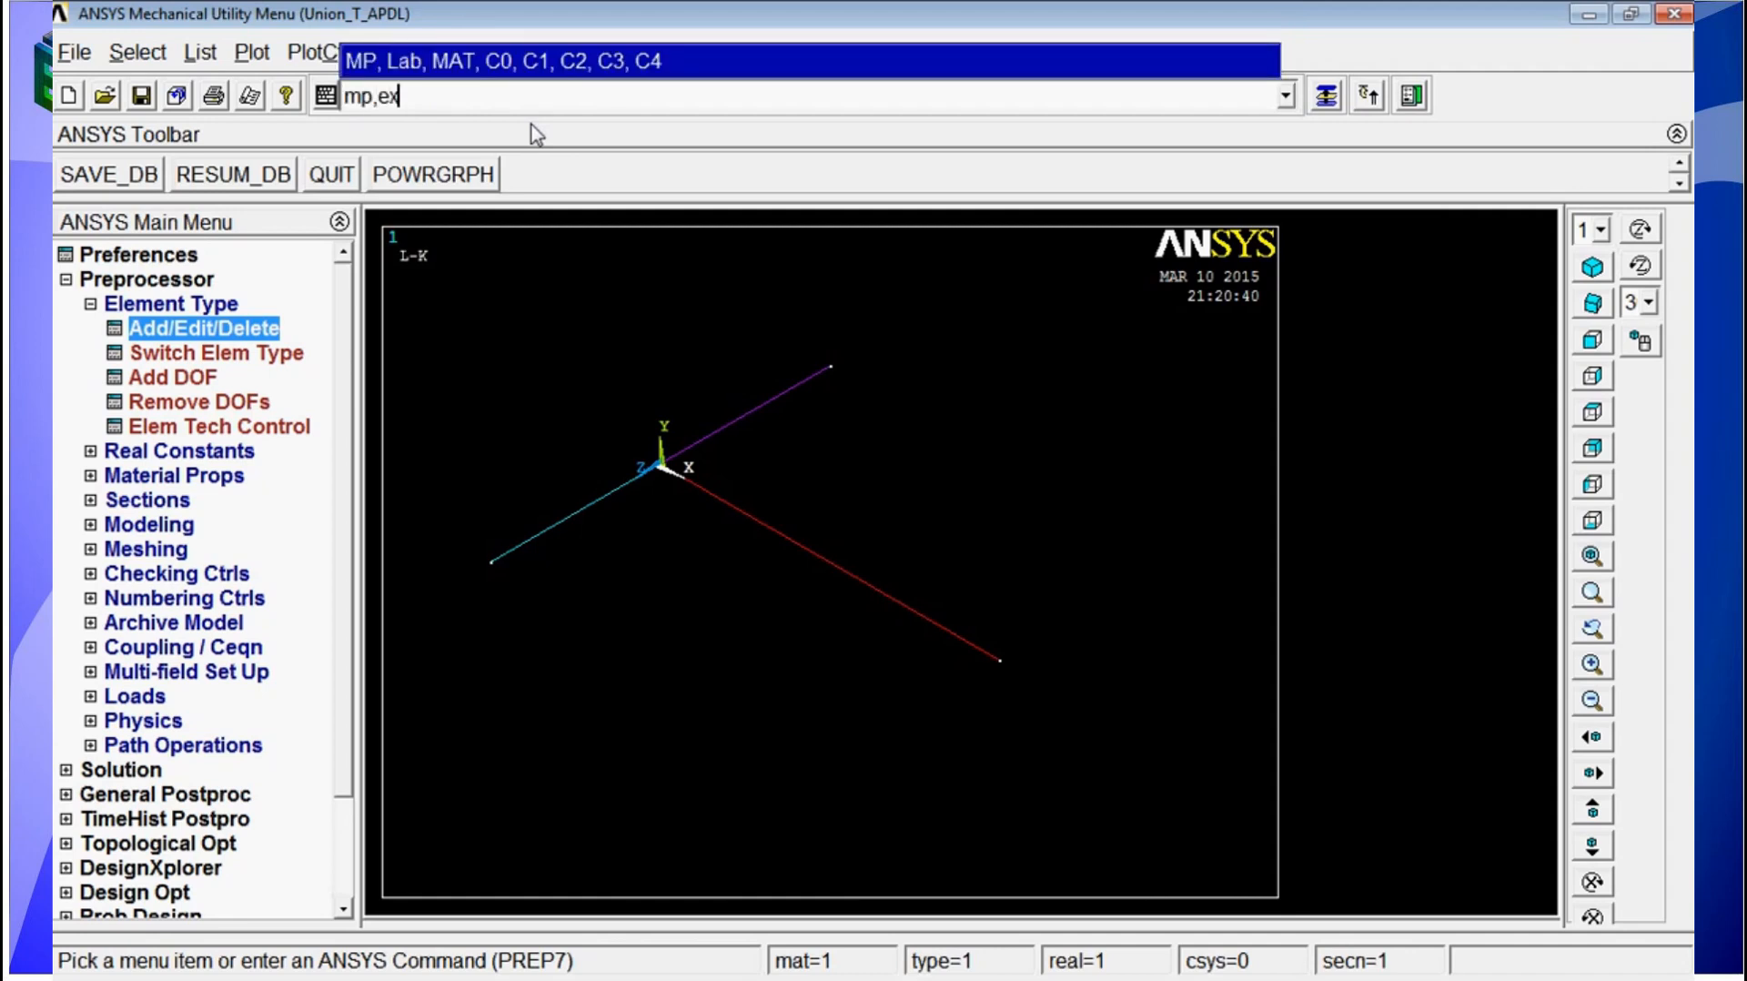
pyautogui.write(',1,2.1e11')
pyautogui.press('Return')
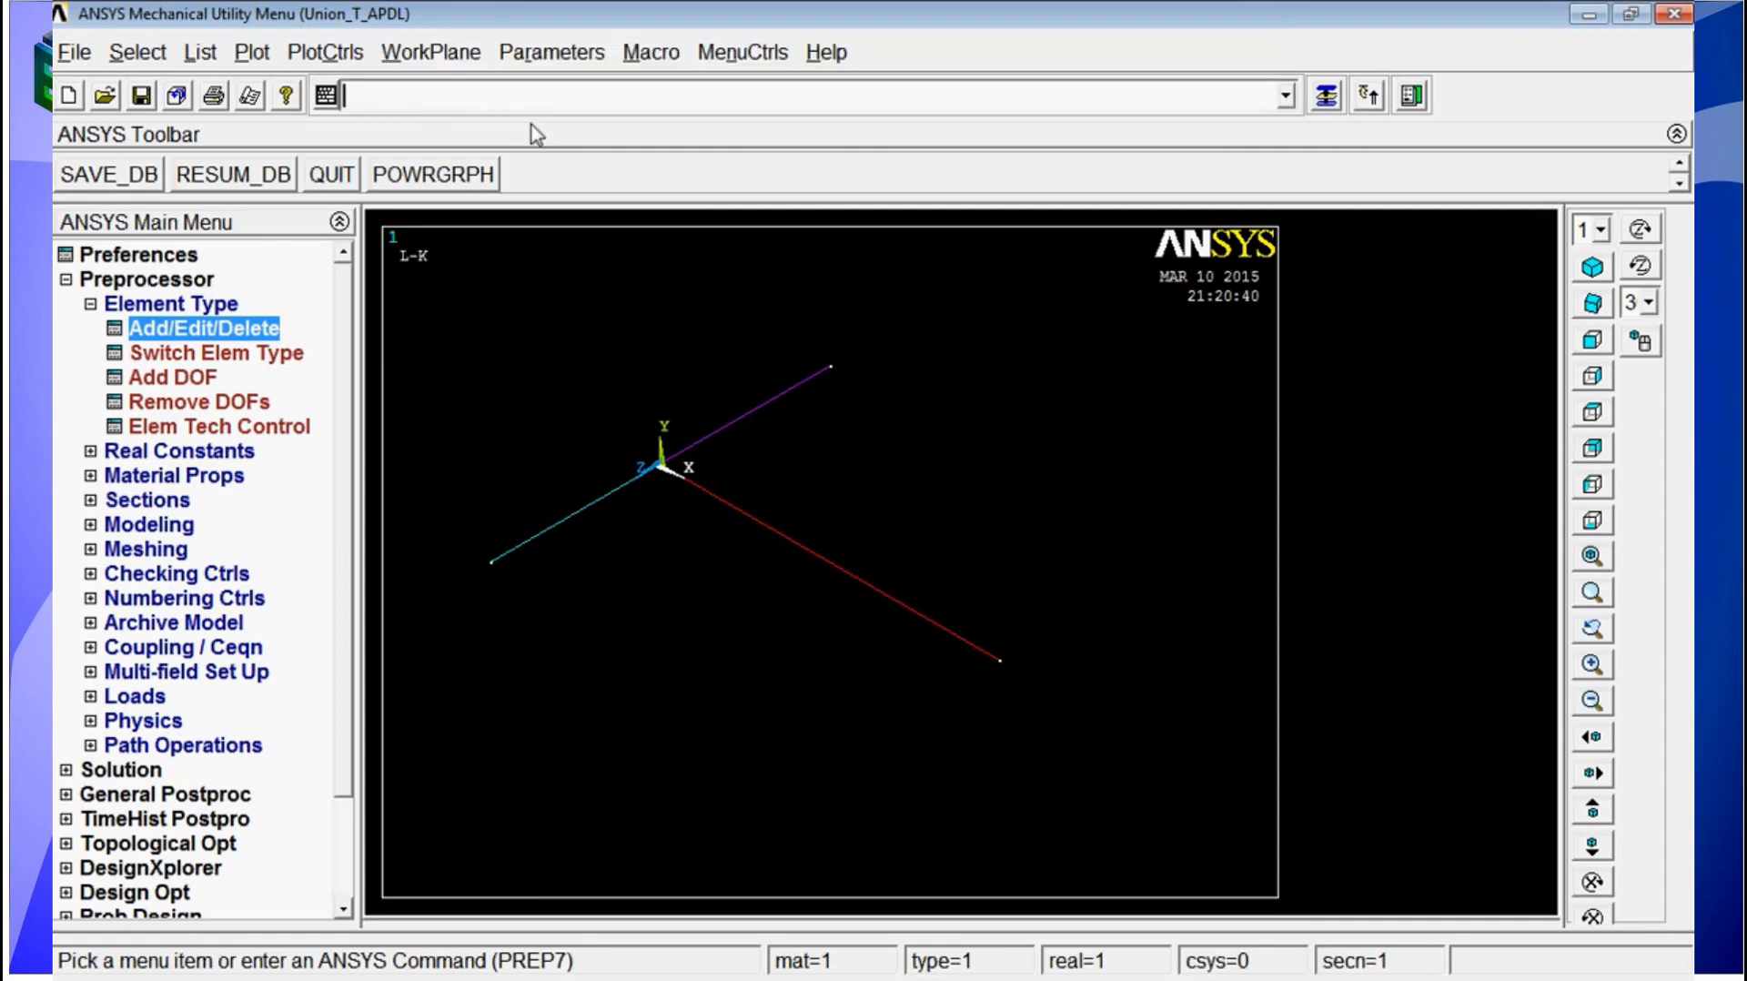
pyautogui.write('mp,')
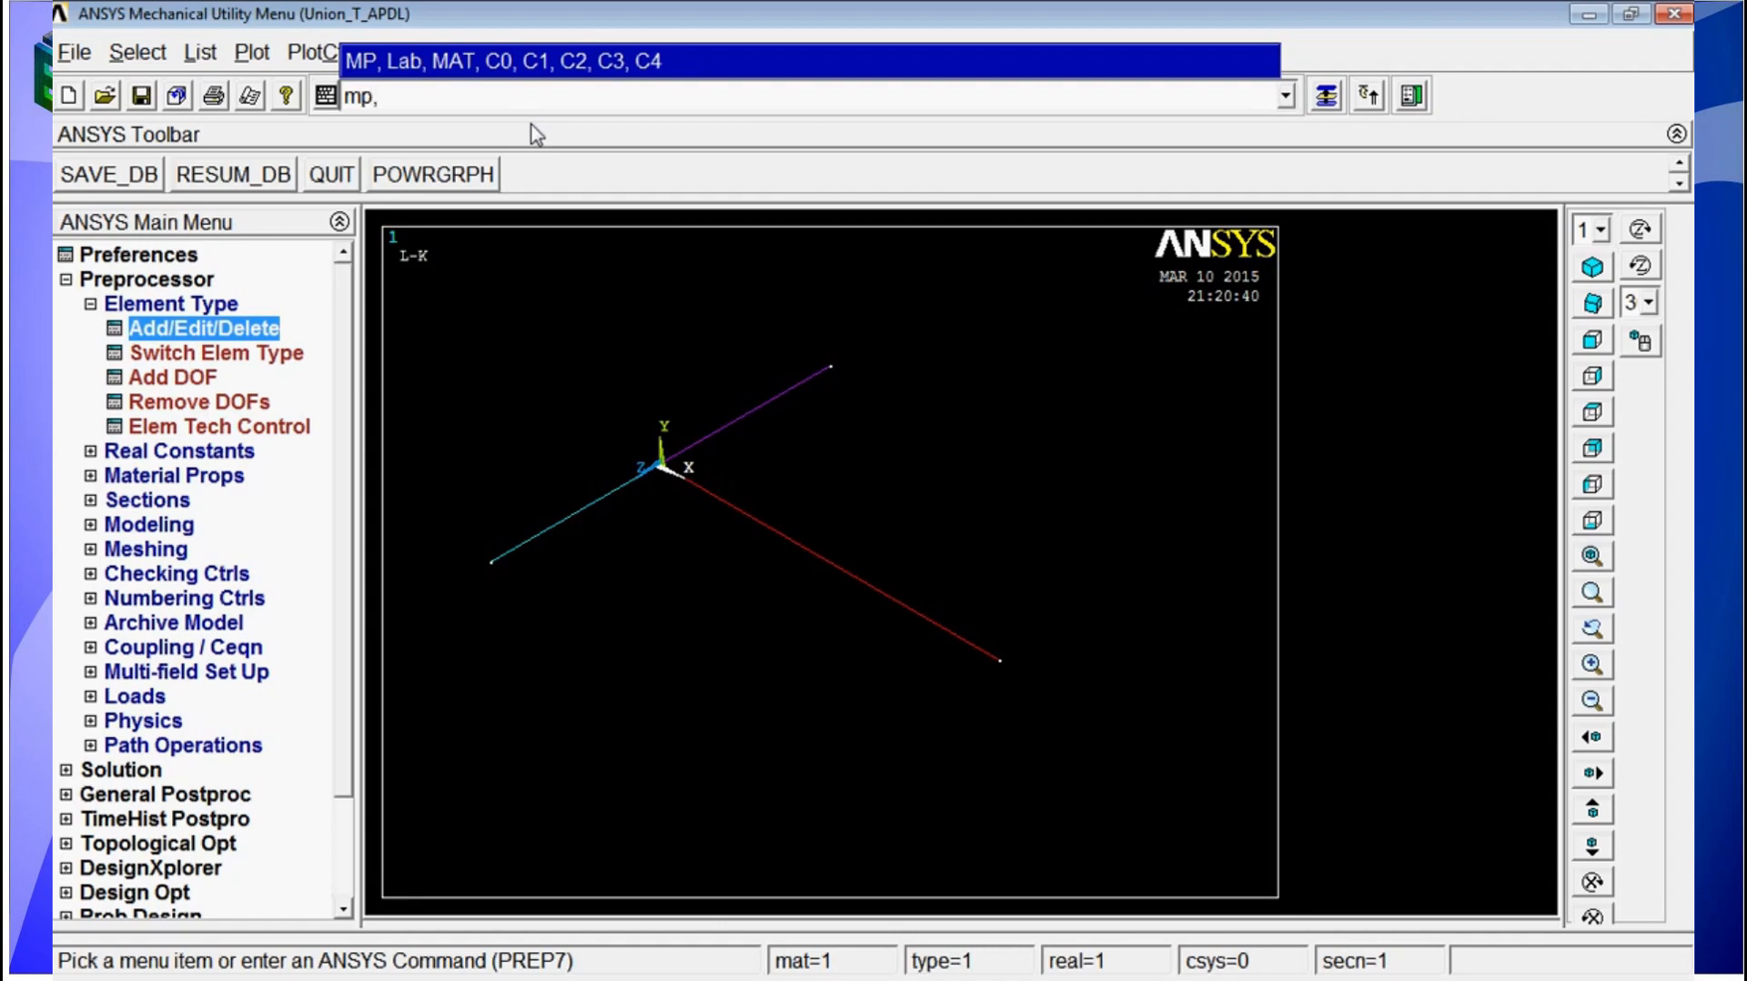
pyautogui.write('prxy,1,0.3')
pyautogui.press('Return')
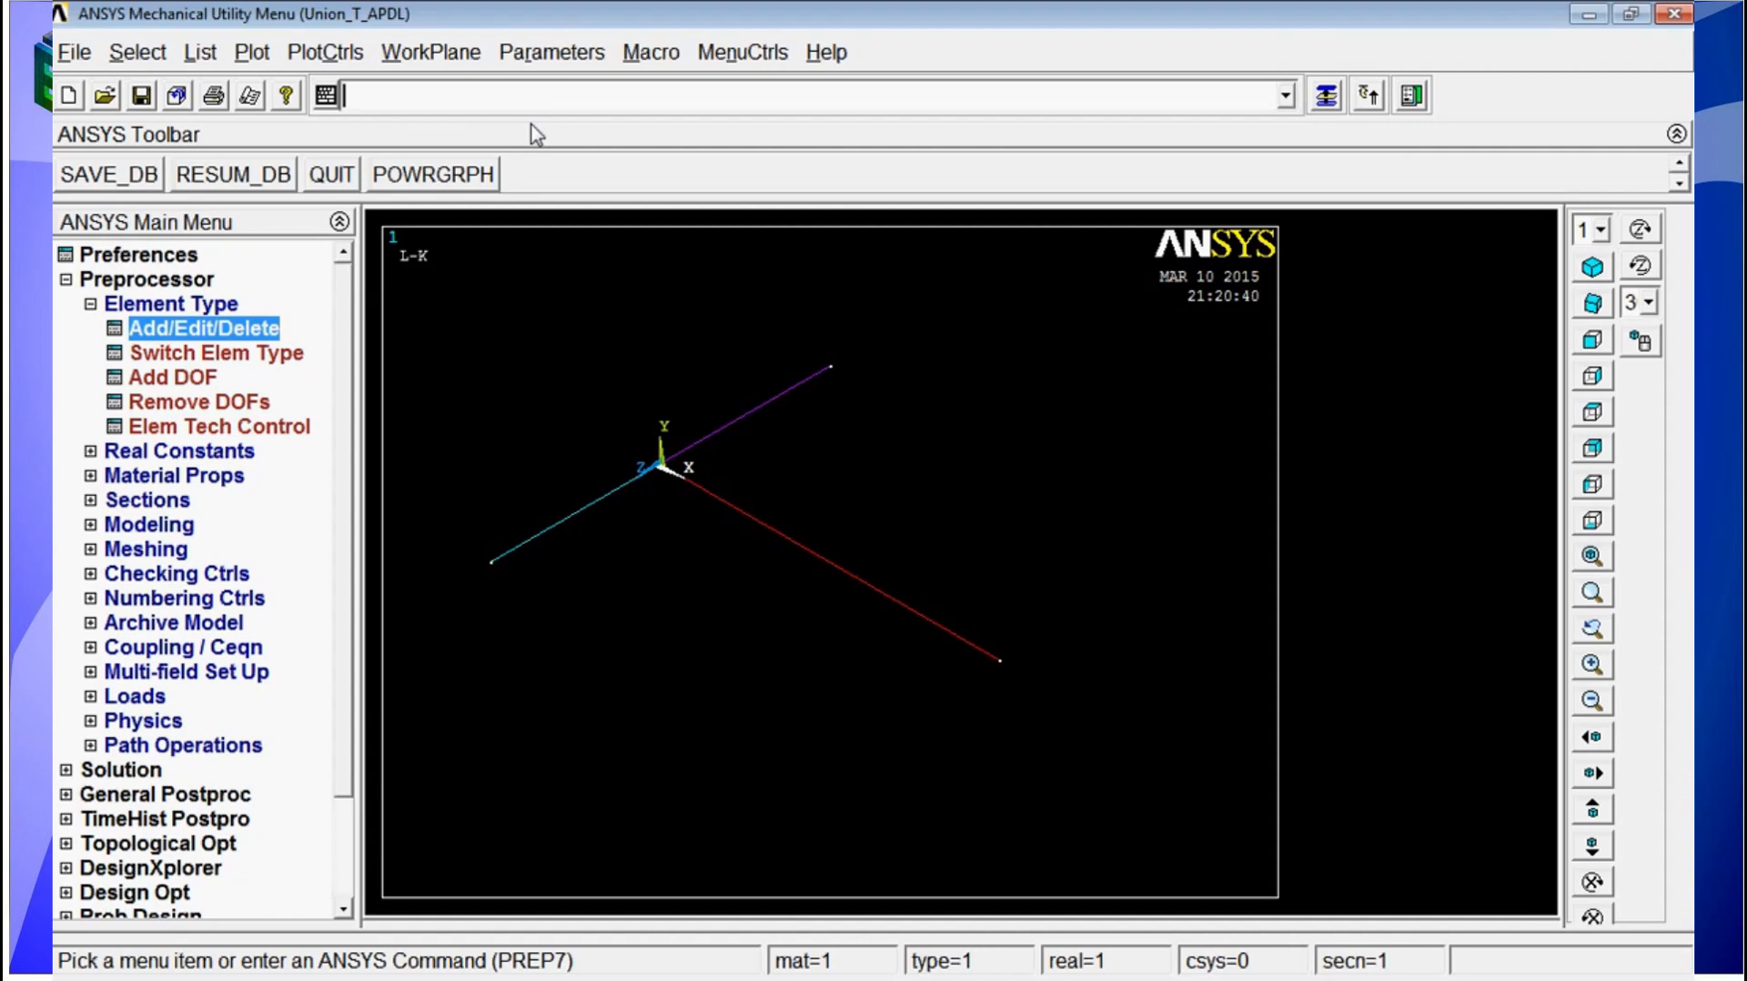
# - Define section 1 as a beam section of subtype HREC (hollow rectangle) with the name beam
pyautogui.write('secty')
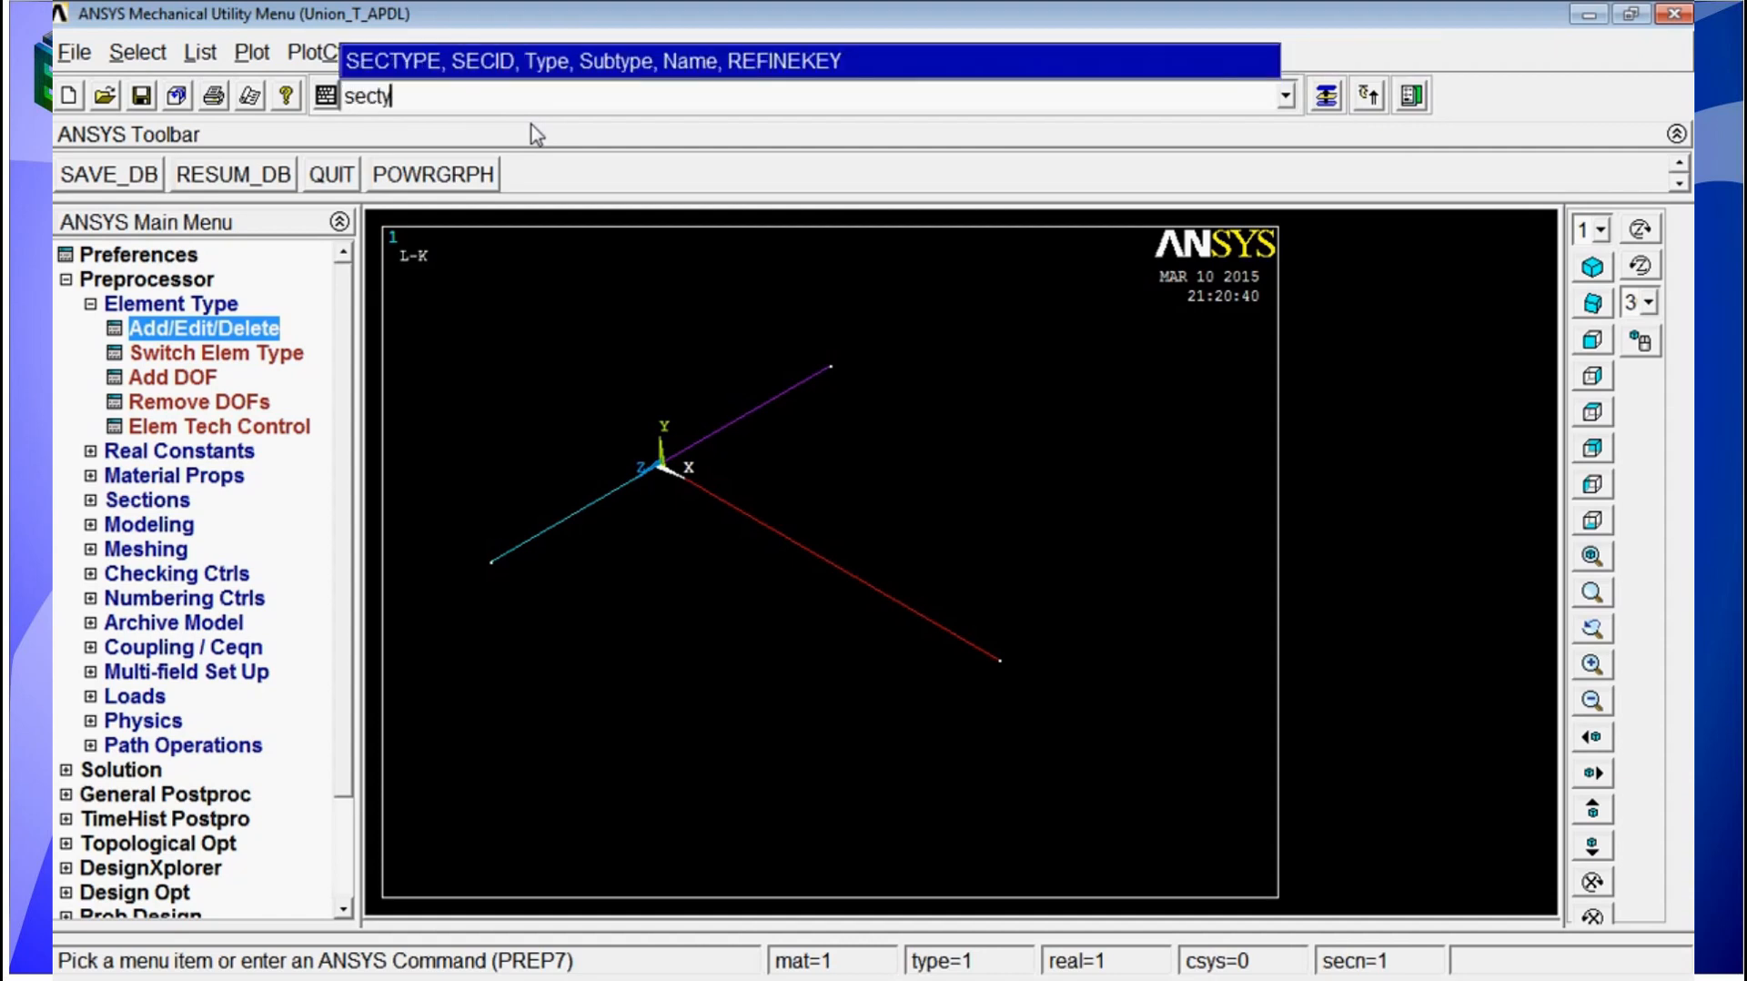
pyautogui.write('pe,1,beam,hred')
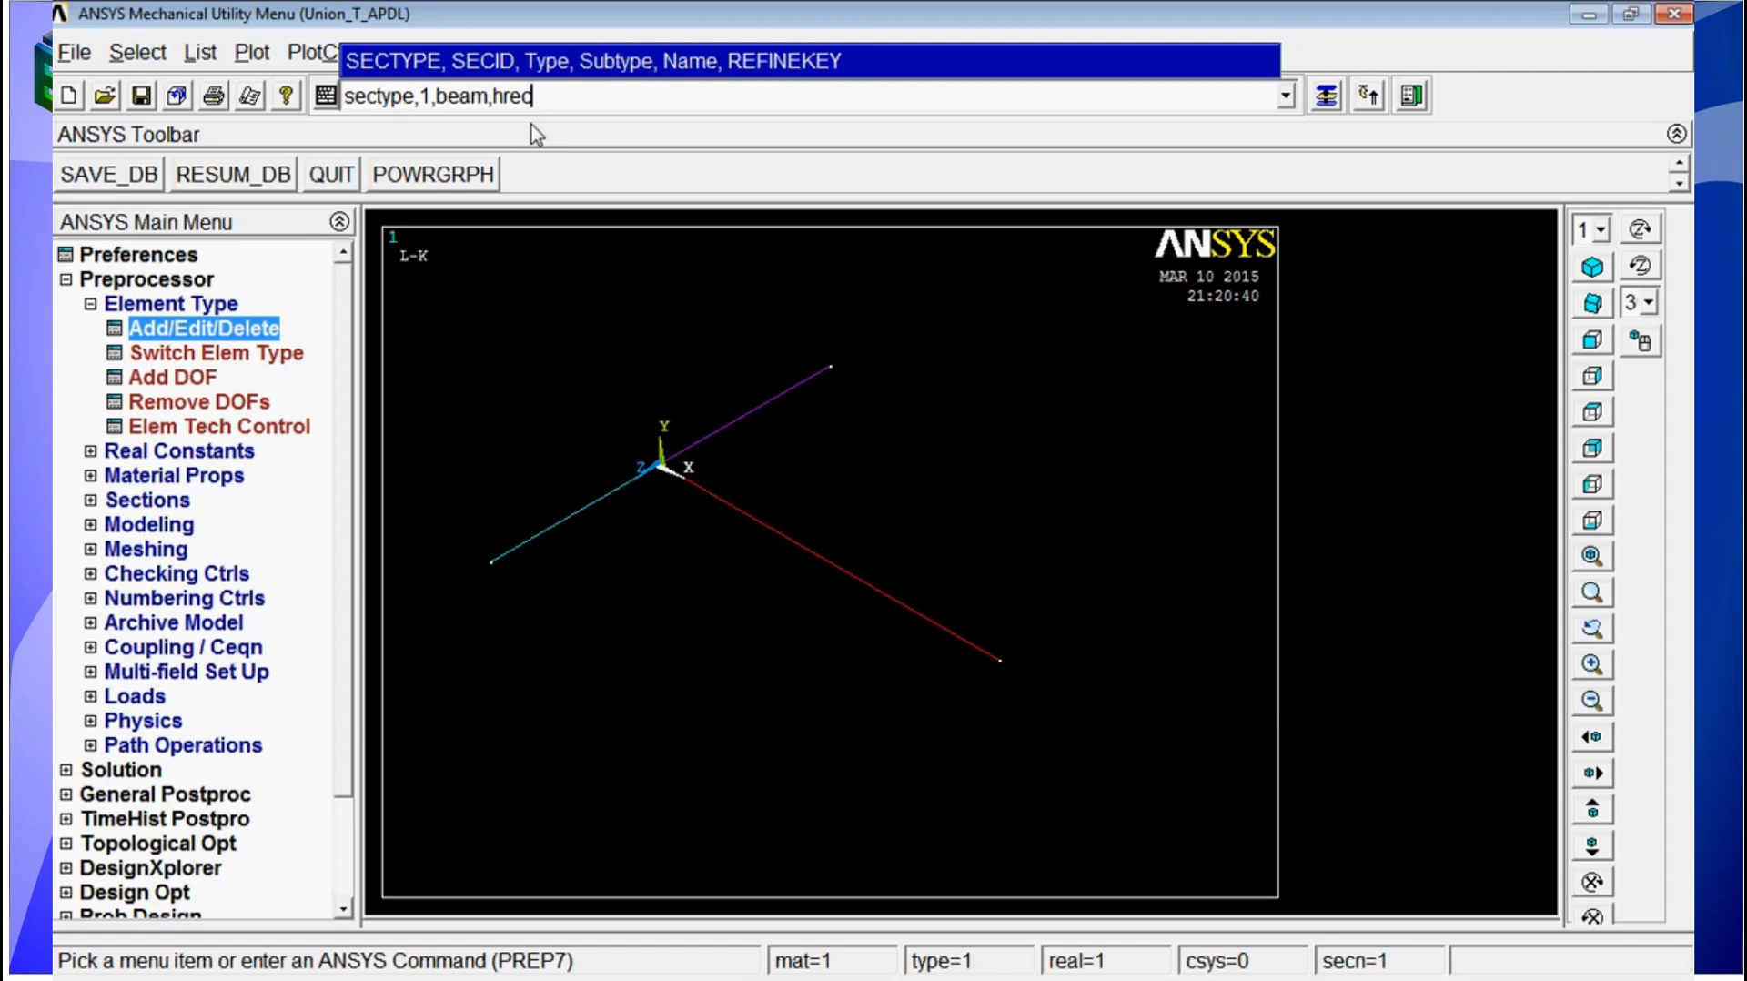
pyautogui.press('BackSpace')
pyautogui.write('c,beam')
pyautogui.press('Return')
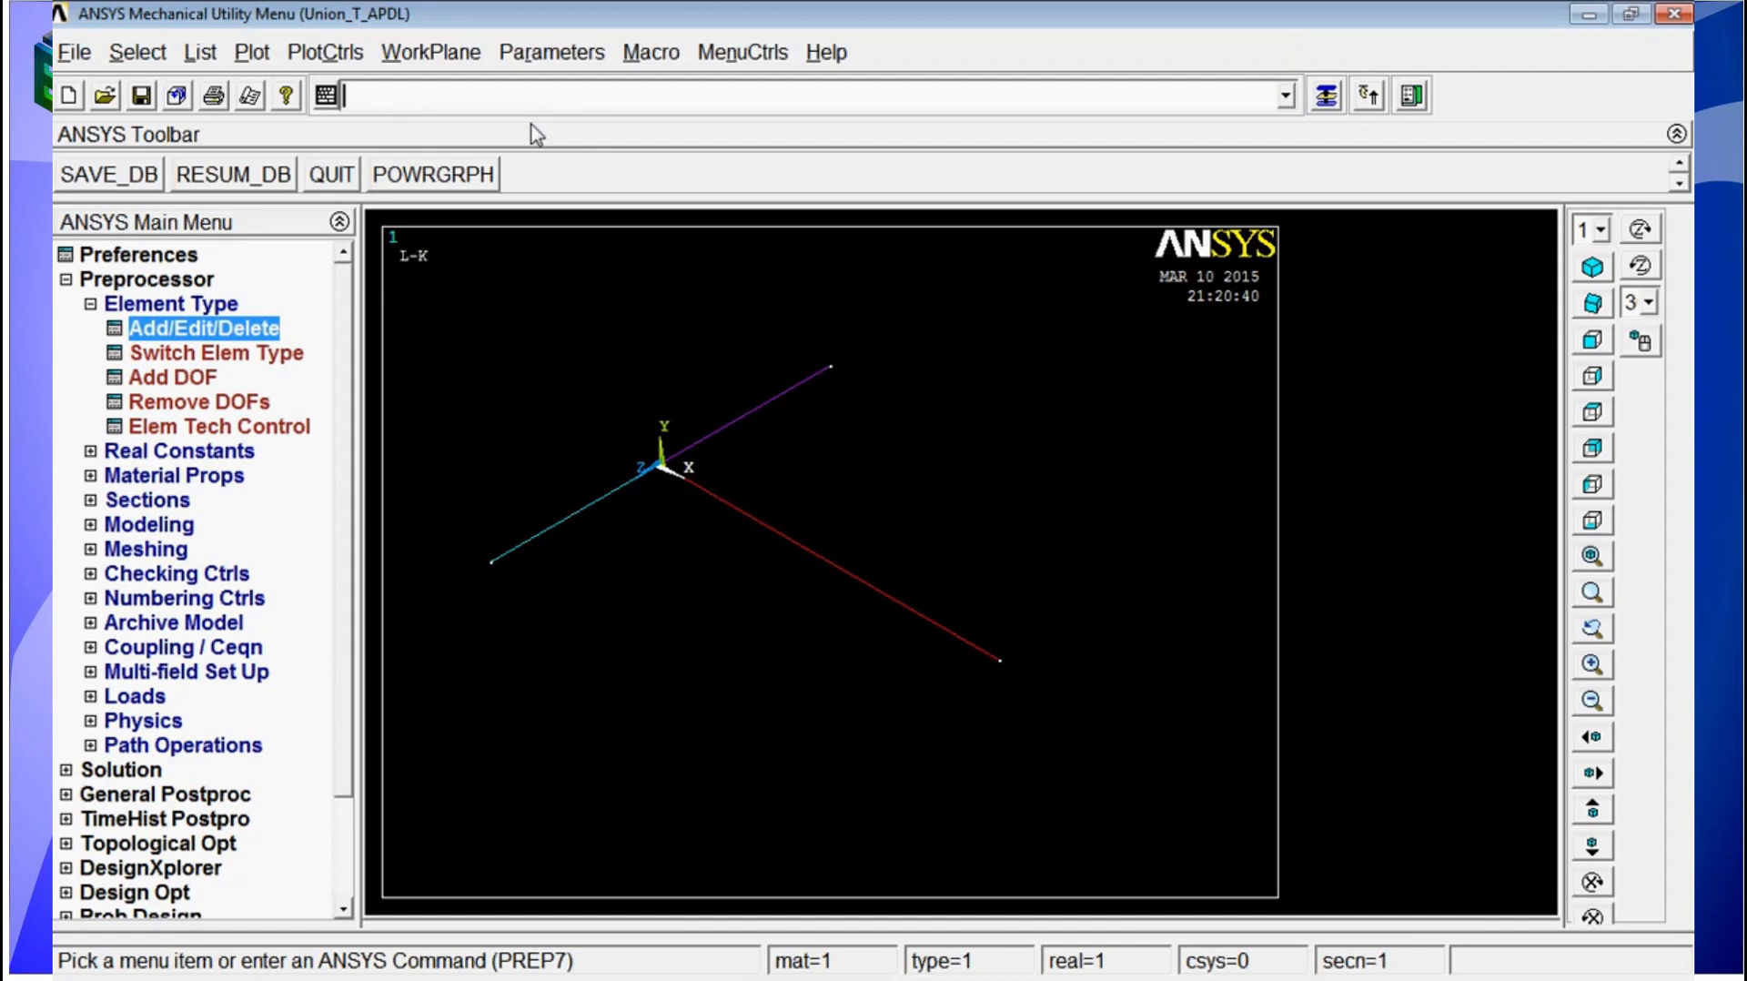
# - Set the beam section's offset location to center with SECOFFSET
pyautogui.write('sed')
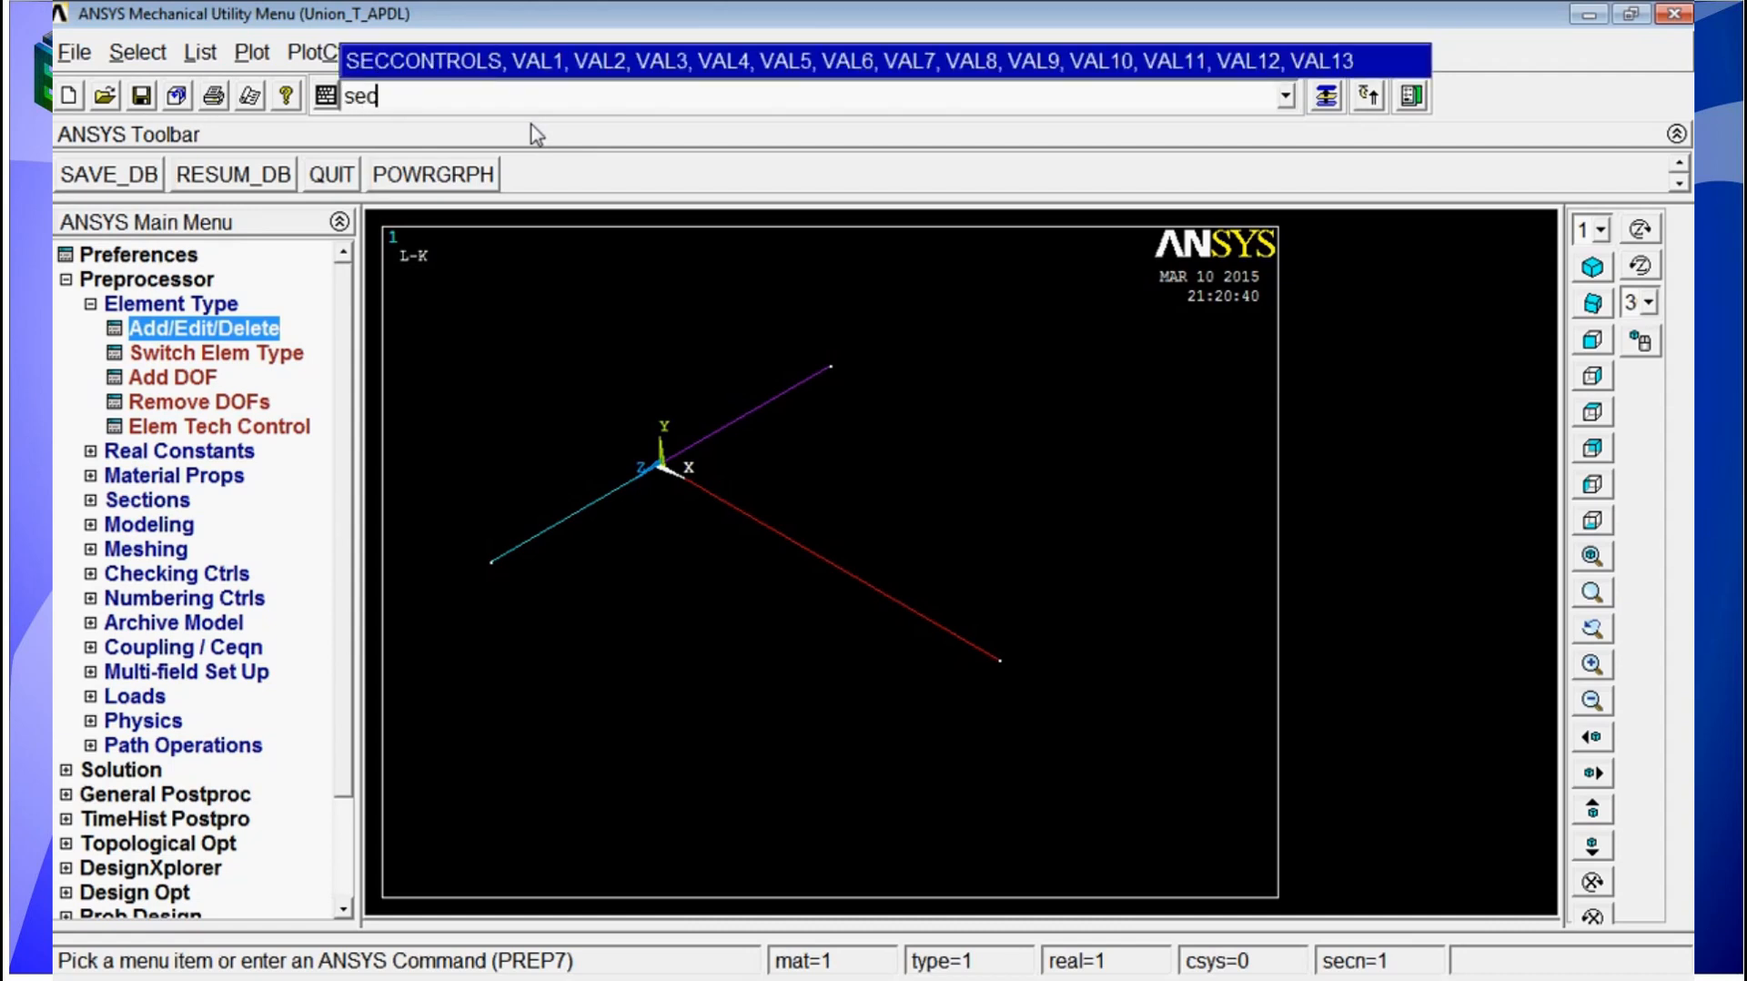
pyautogui.press('BackSpace')
pyautogui.write('co')
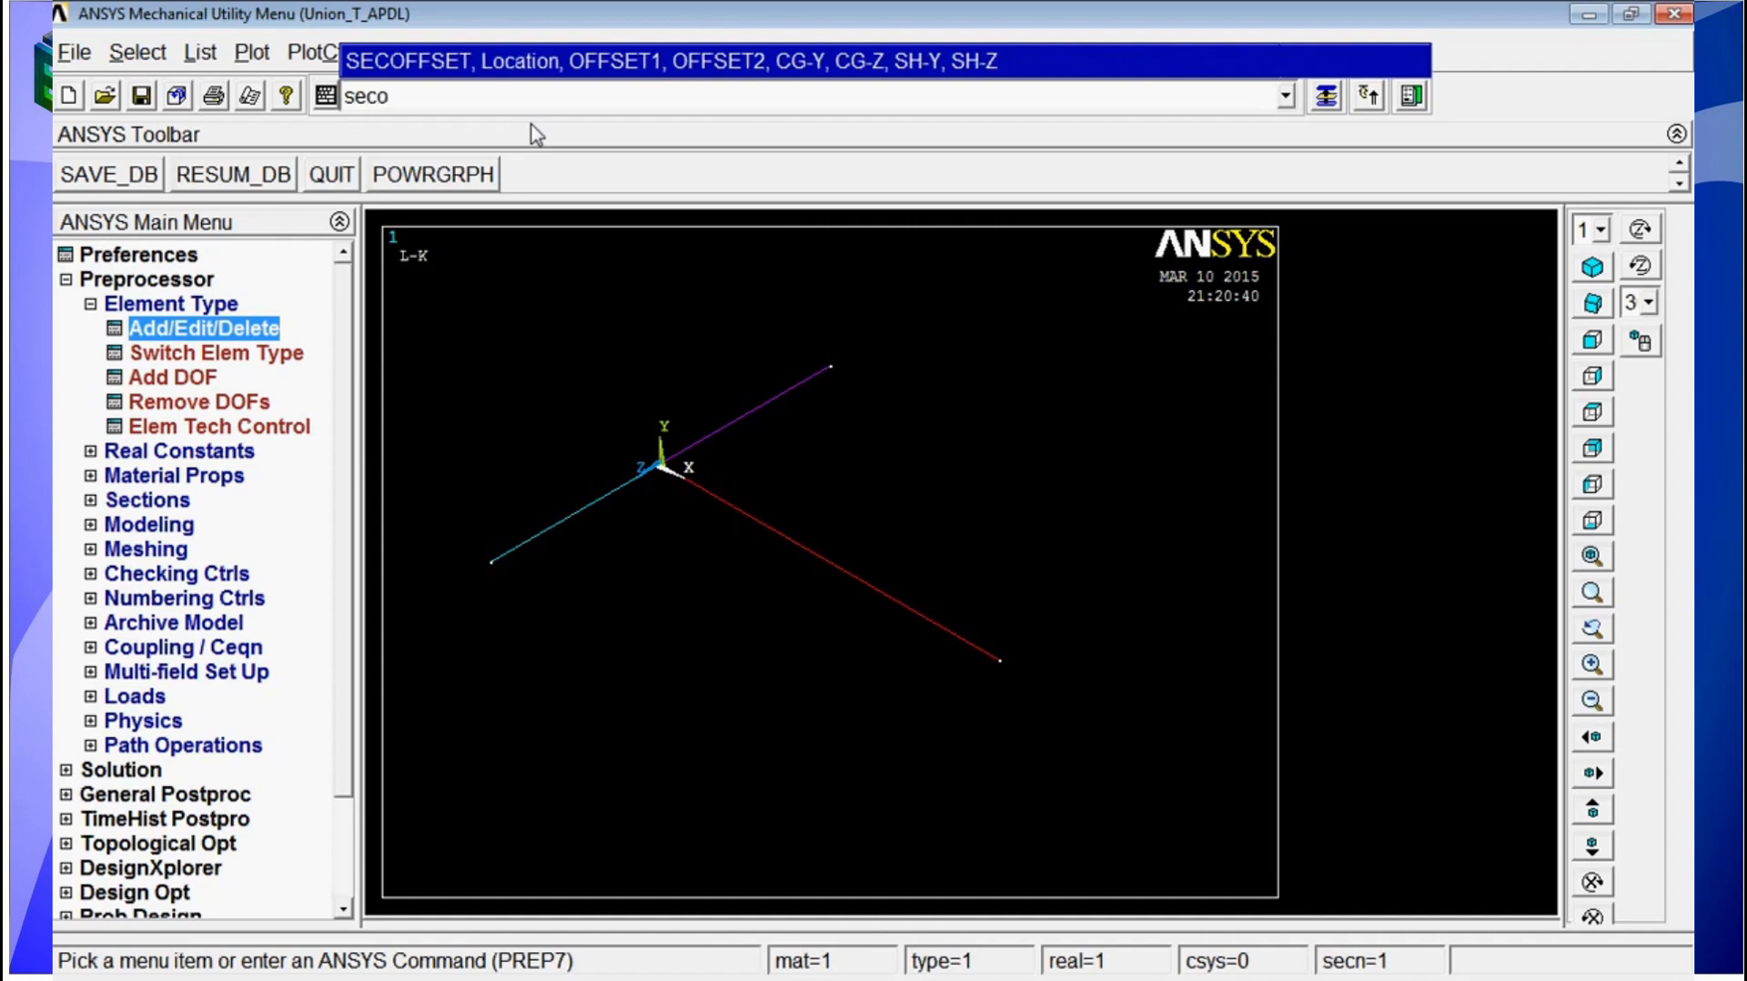
pyautogui.write('ffse')
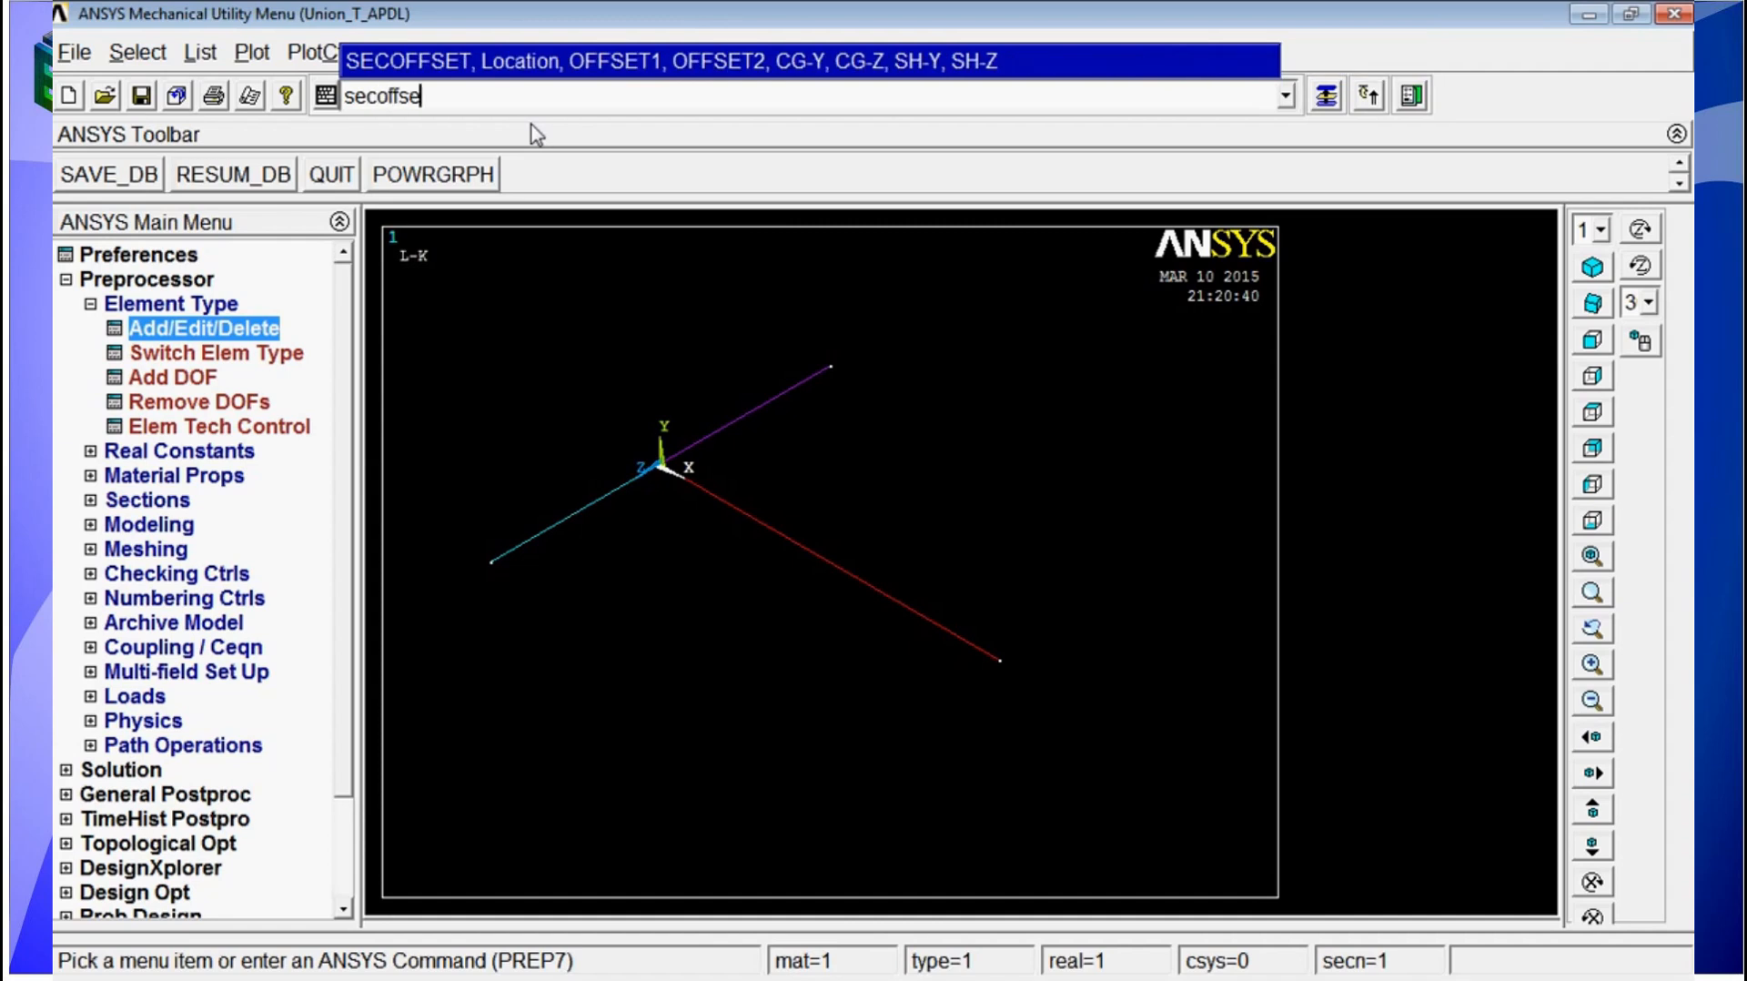
pyautogui.write('t,center')
pyautogui.press('Return')
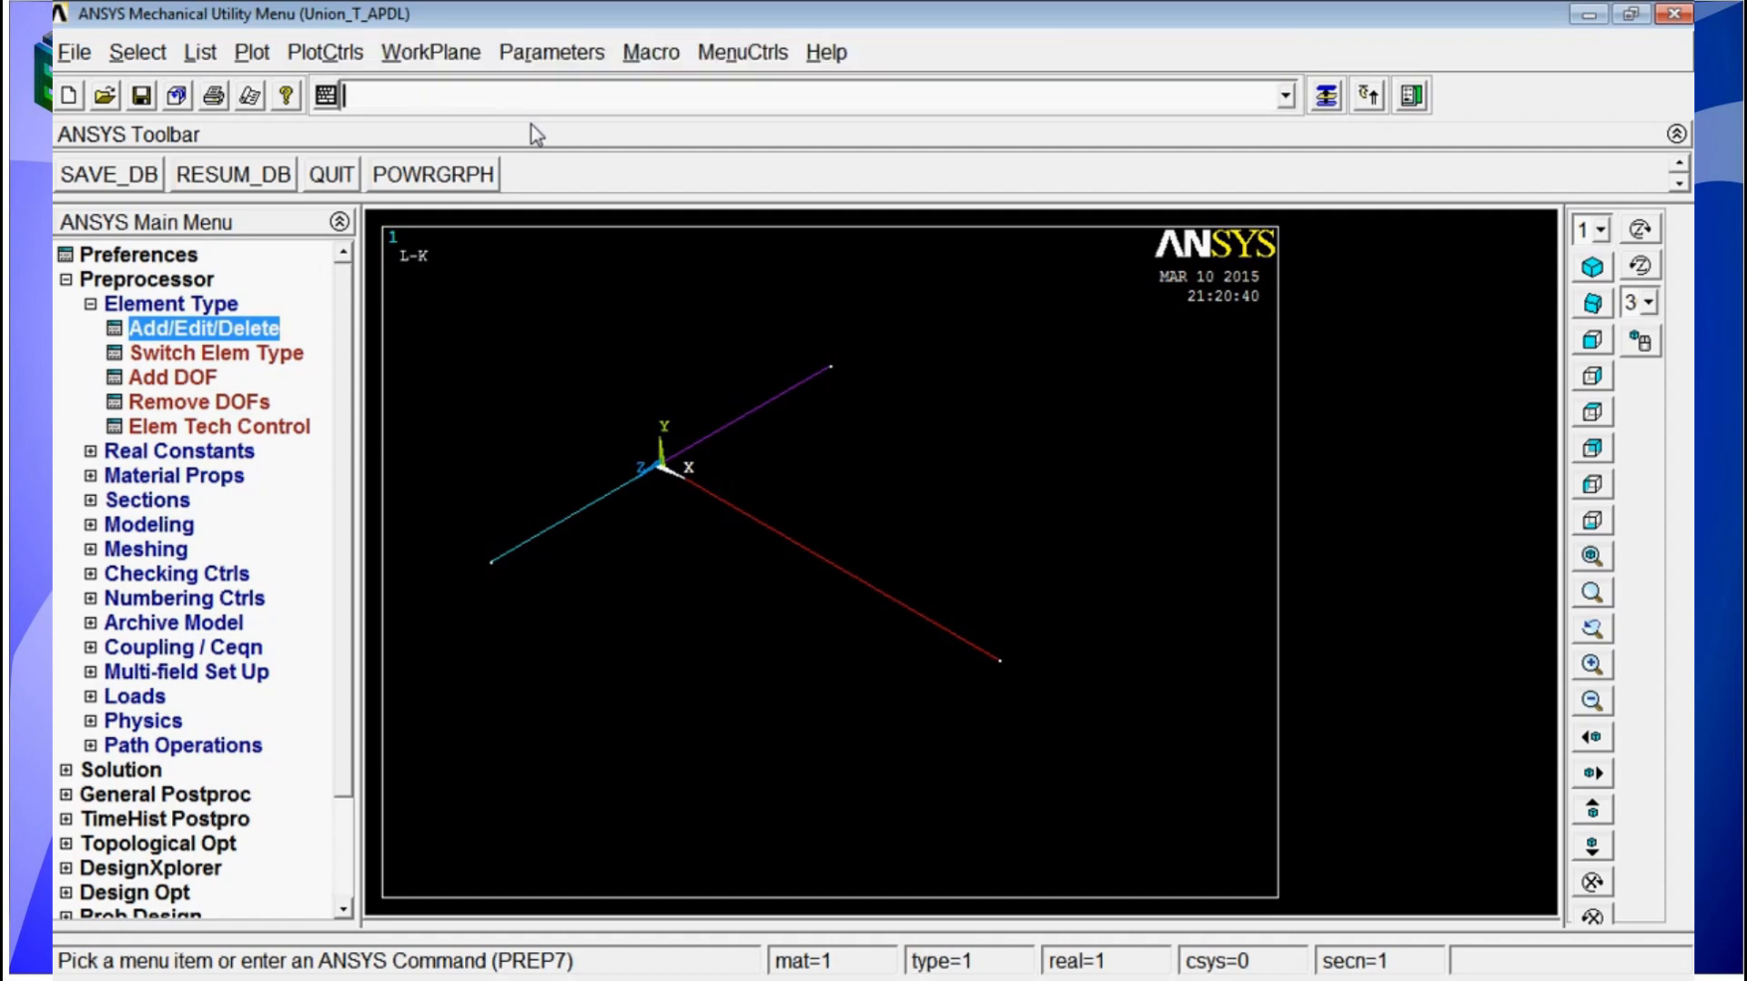
# - Set the hollow rectangle's dimensions with SECDATA to 40/1000 for both outer widths and 3/1000 for all four wall thicknesses
pyautogui.write('secdata,4')
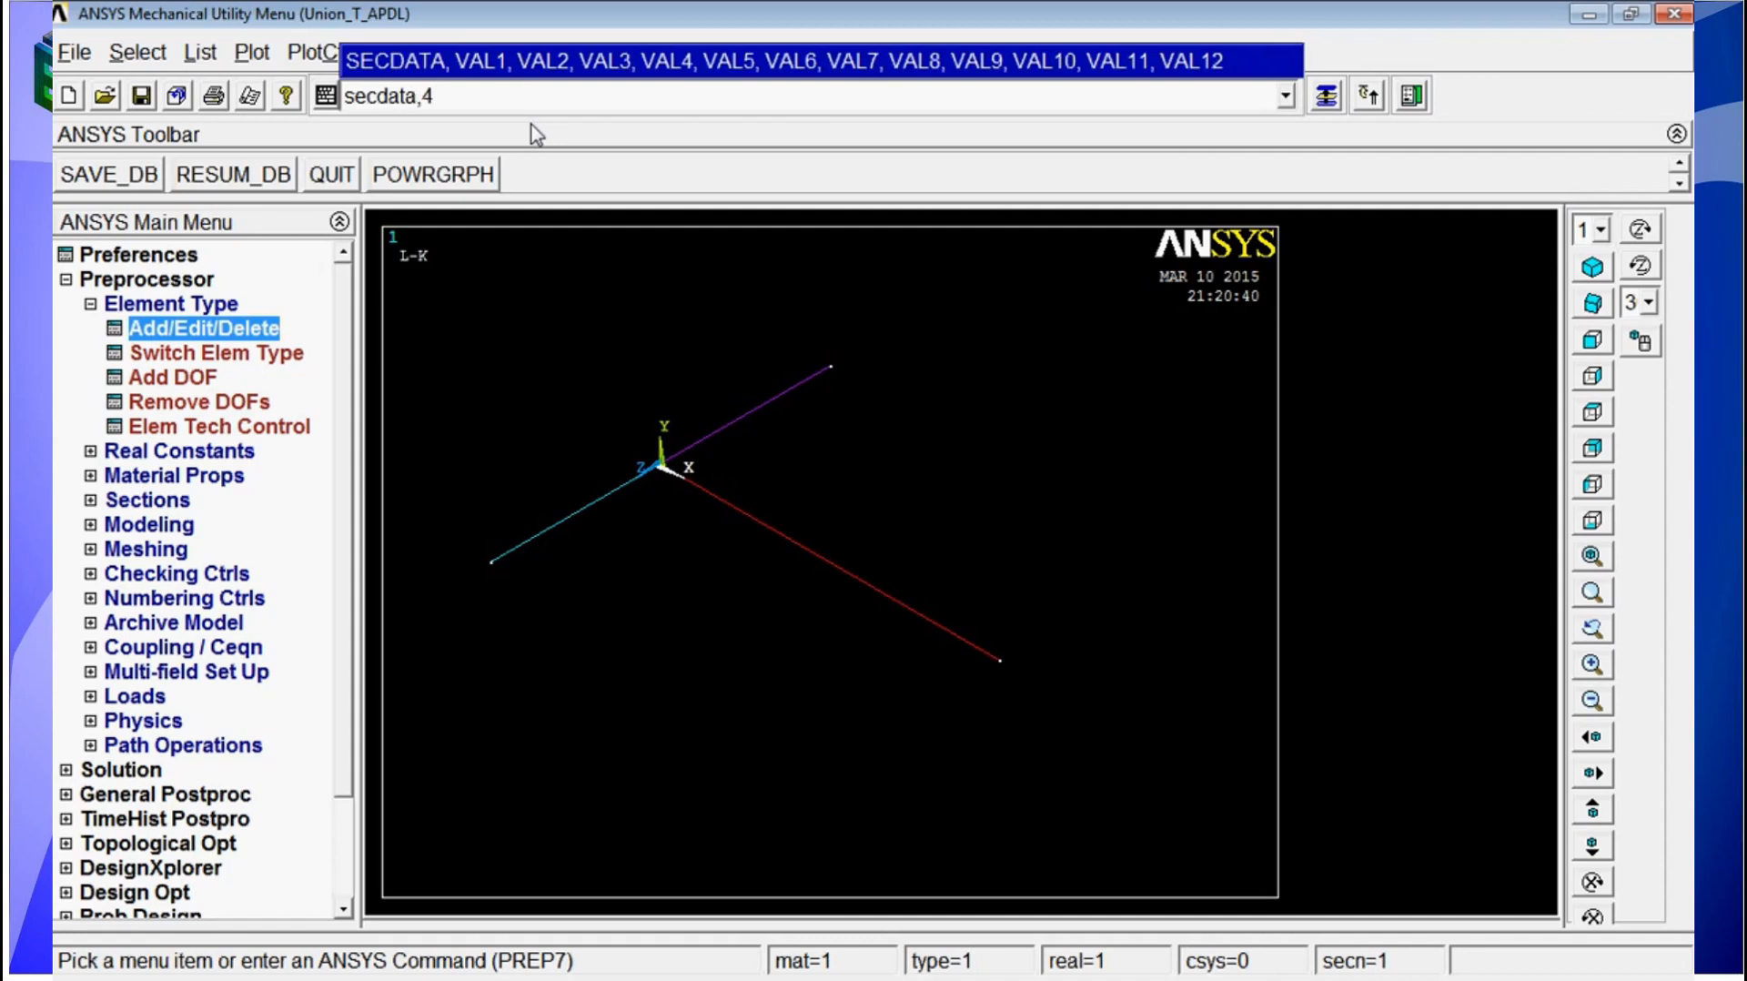
pyautogui.write('0/1000,40/1000')
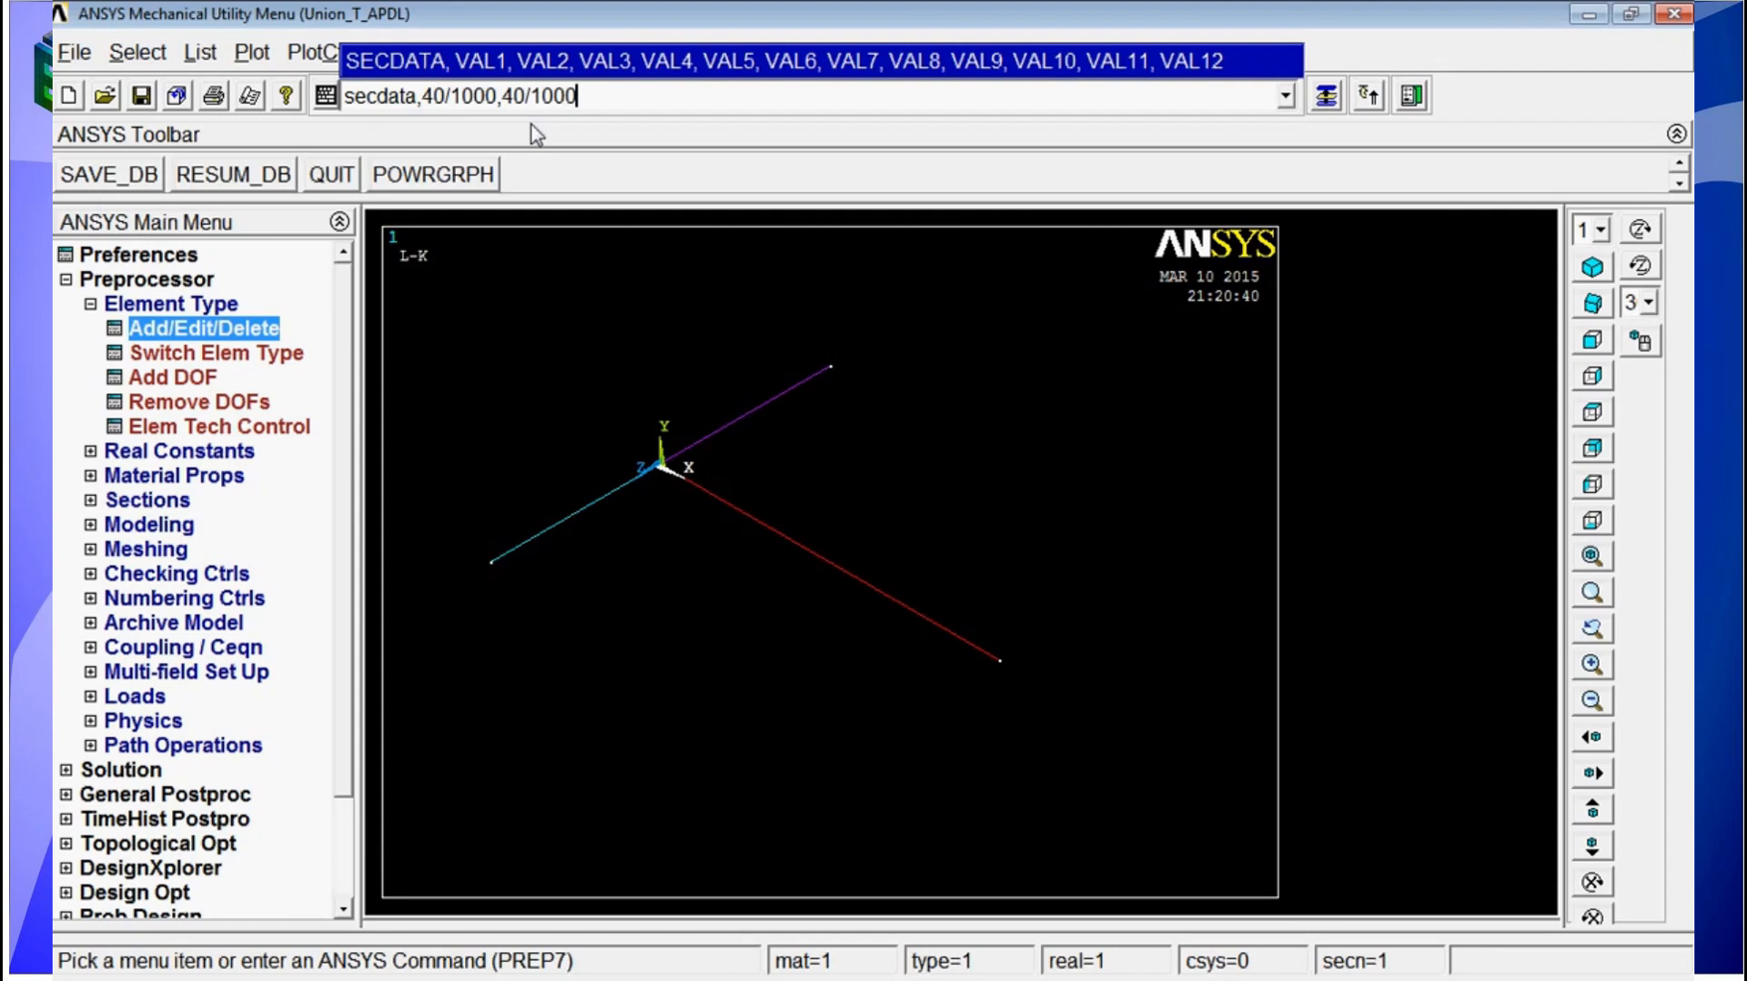
pyautogui.write(',3/1000,4')
pyautogui.press('BackSpace')
pyautogui.write('3/1000,3/1000')
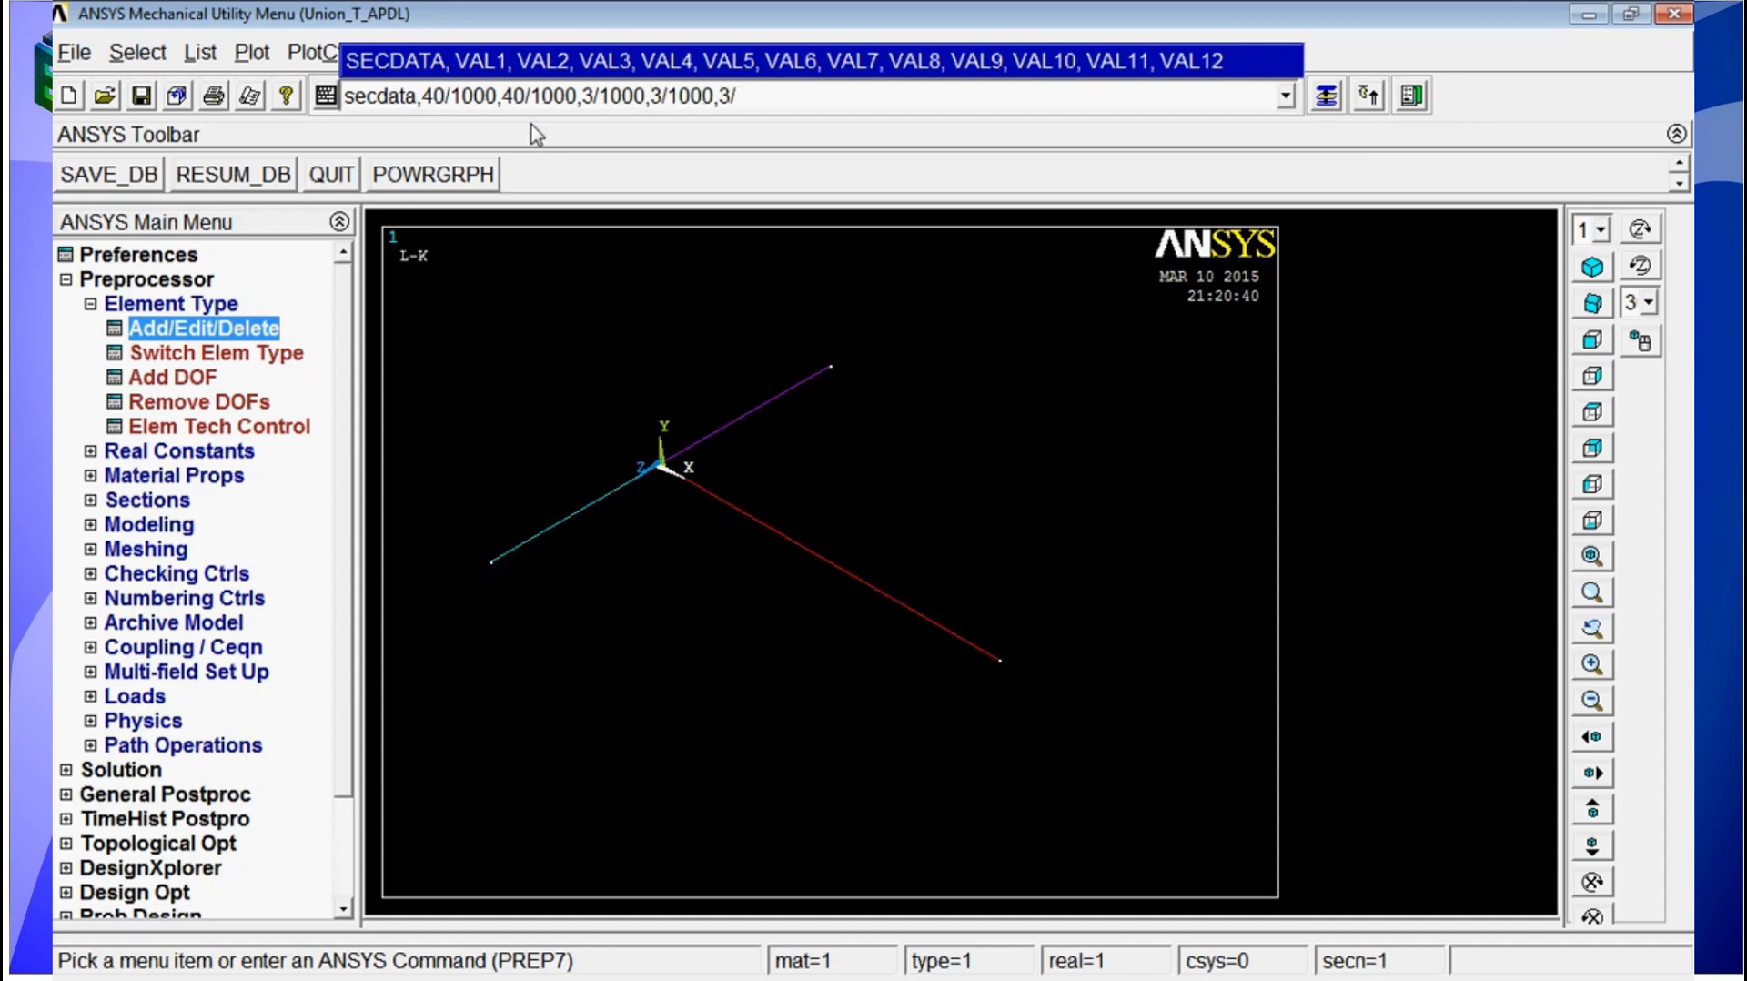
pyautogui.write(',3/1000')
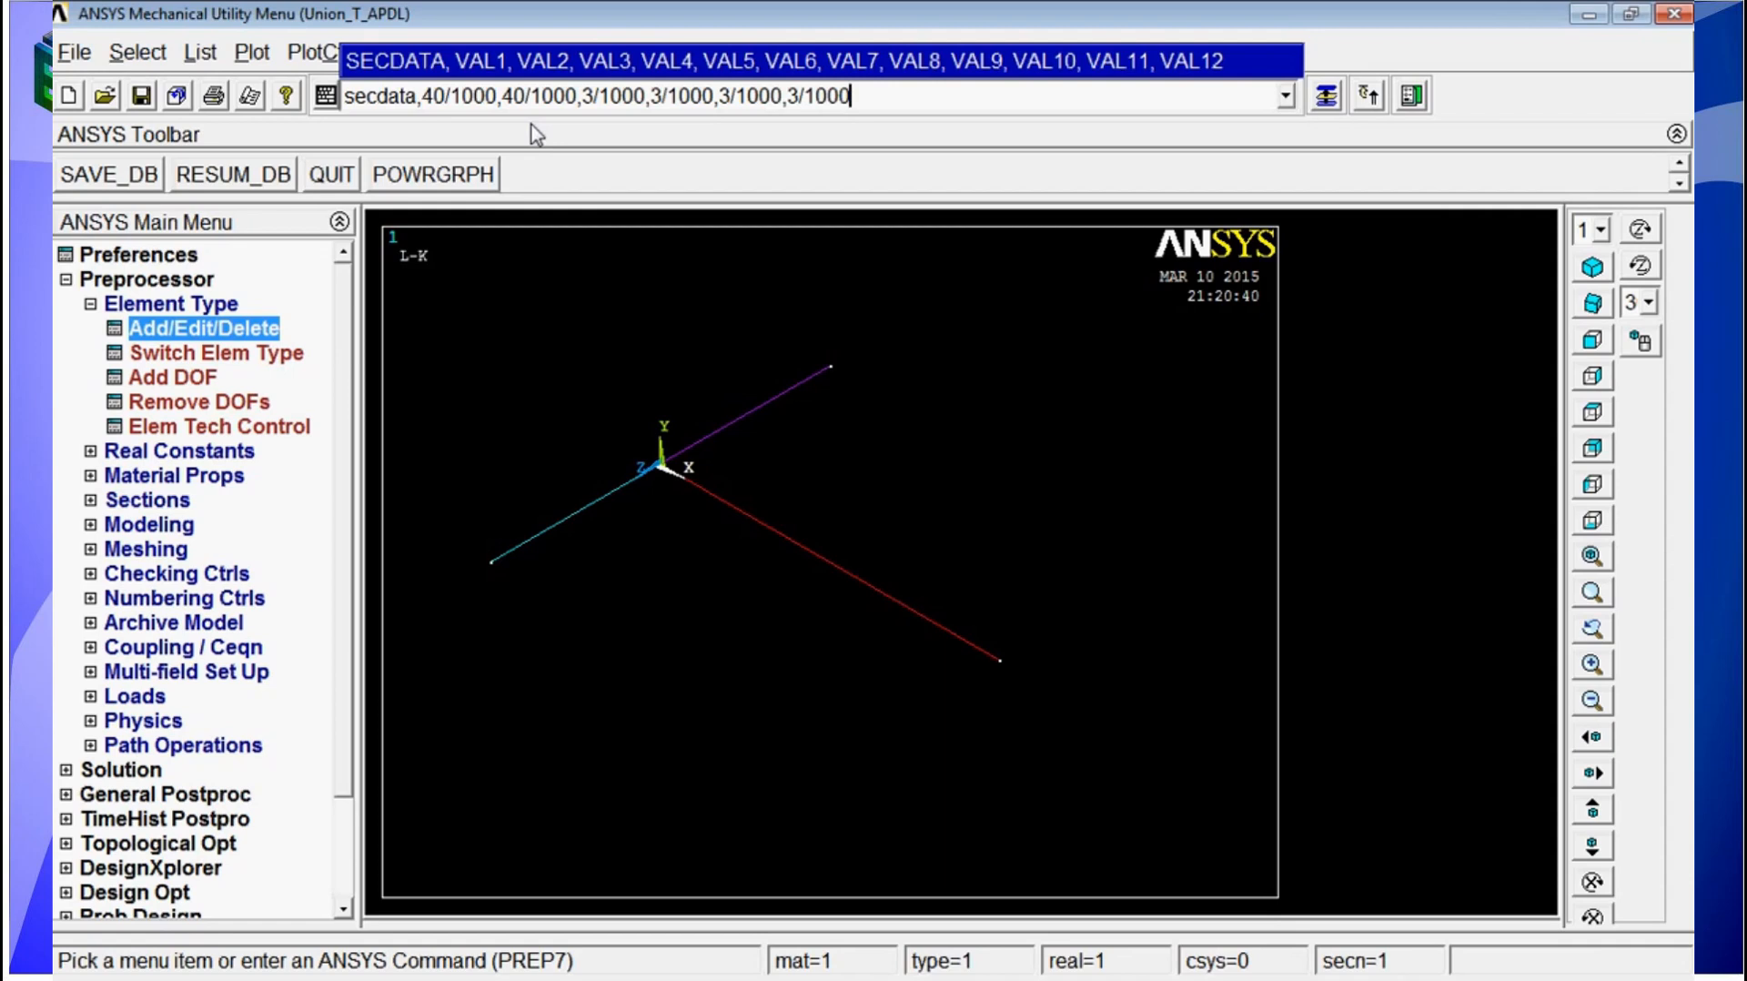
pyautogui.press('Return')
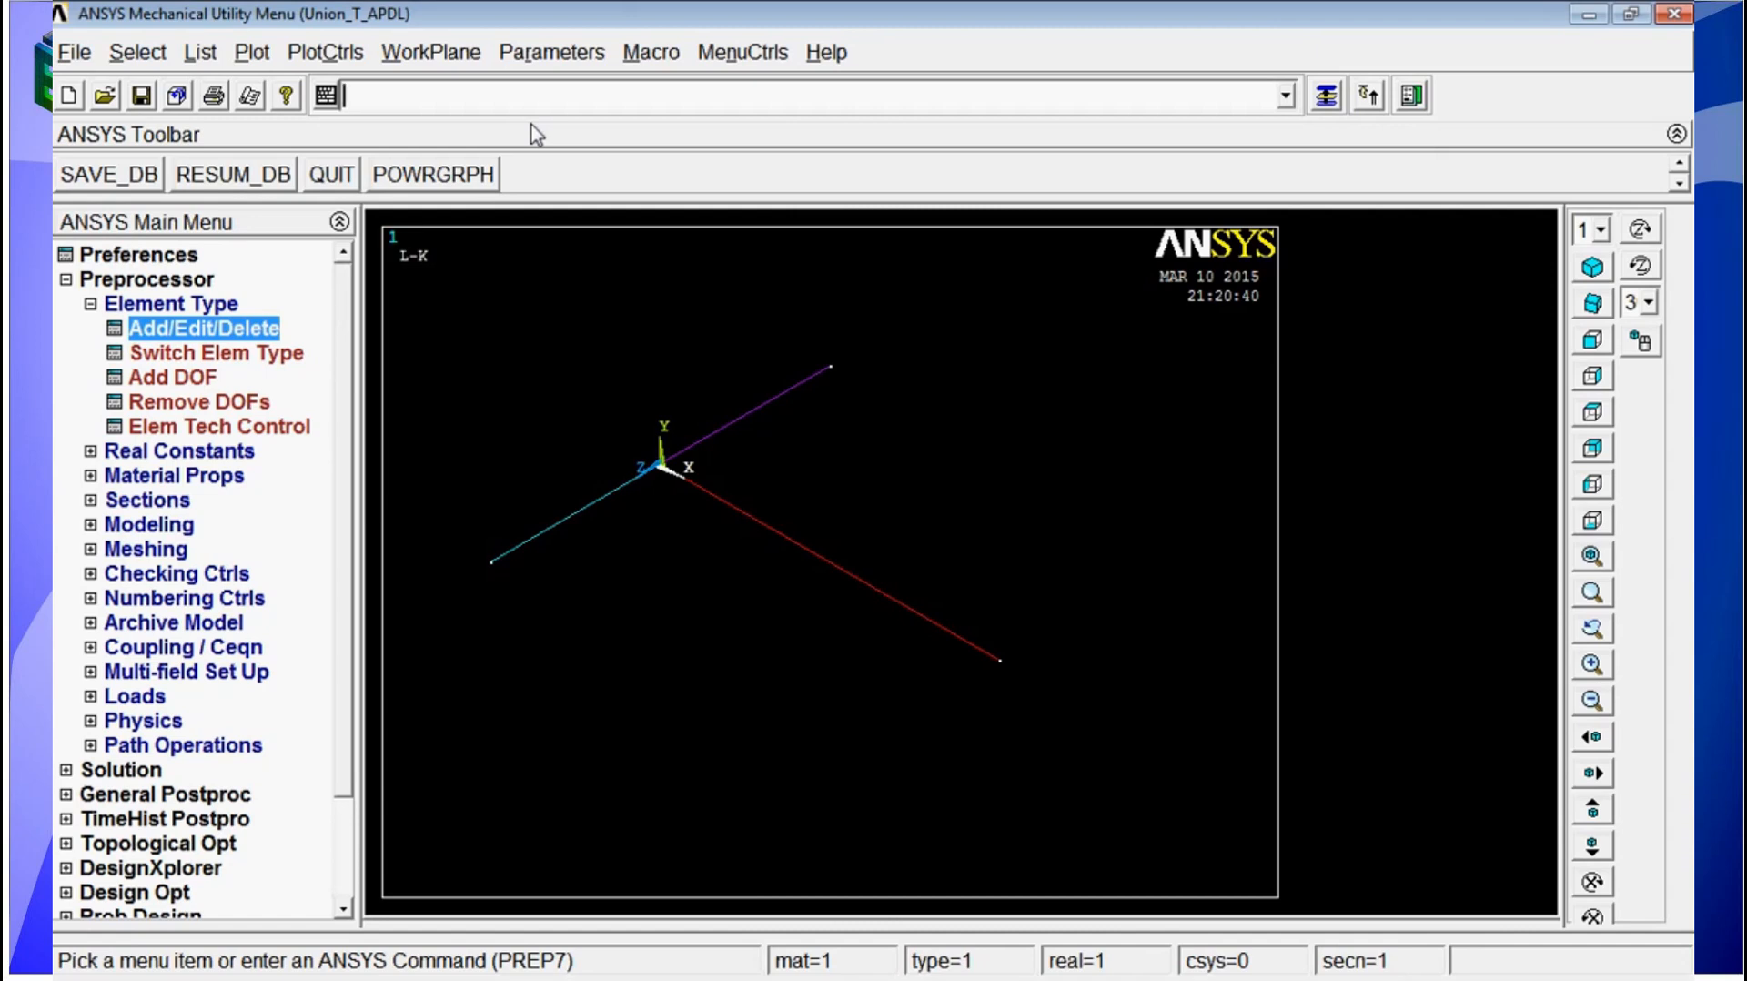
# - Assign material 1 and element type 1 to the lines with LATT and check the attributes with LLIST
pyautogui.write('la')
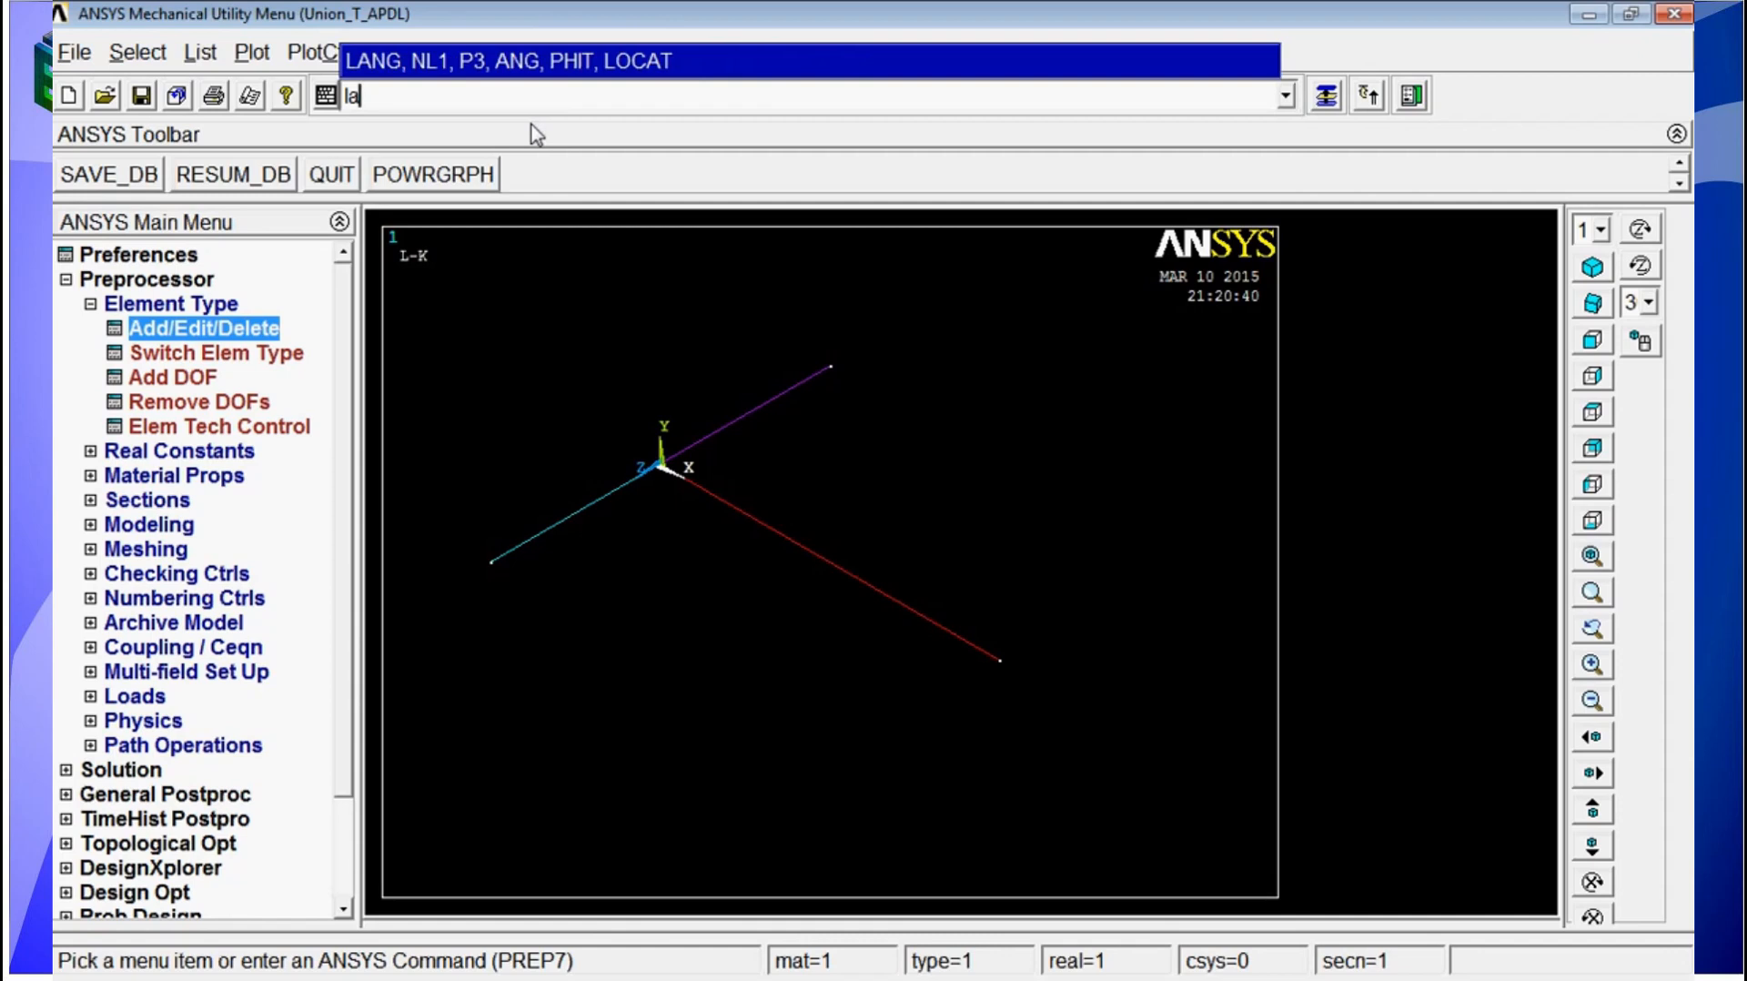
pyautogui.write('t')
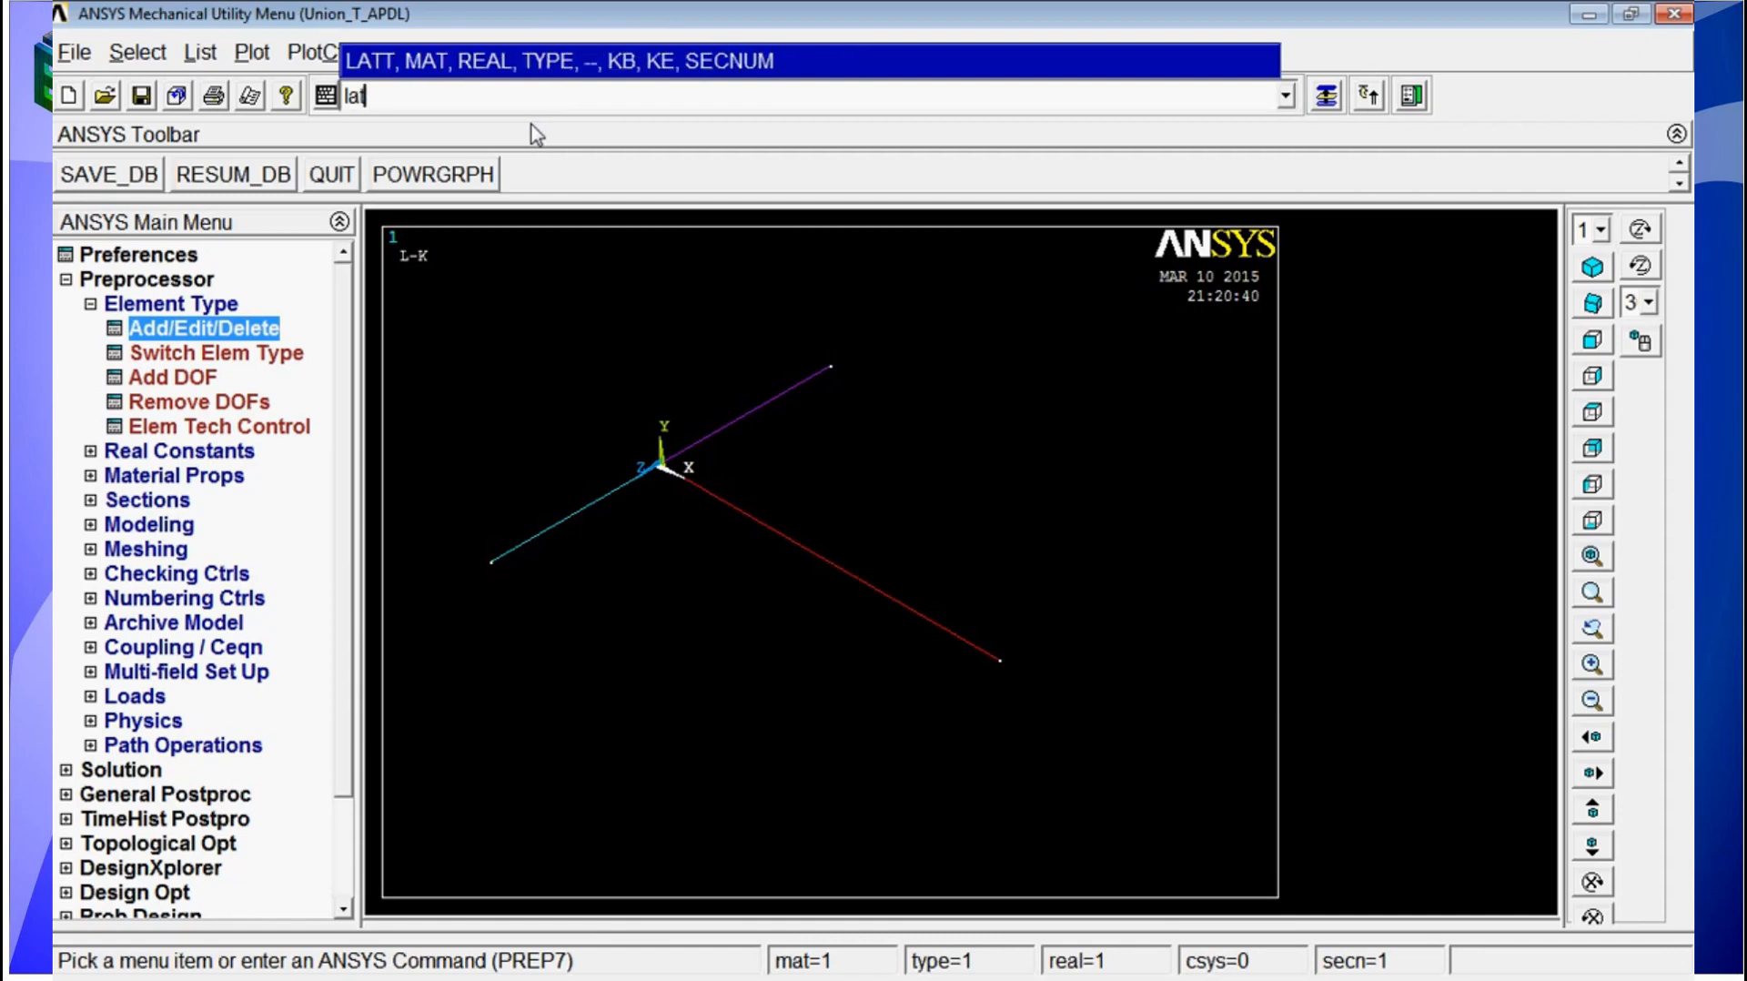
pyautogui.write('t,1,,1,,,,,,')
pyautogui.press('Return')
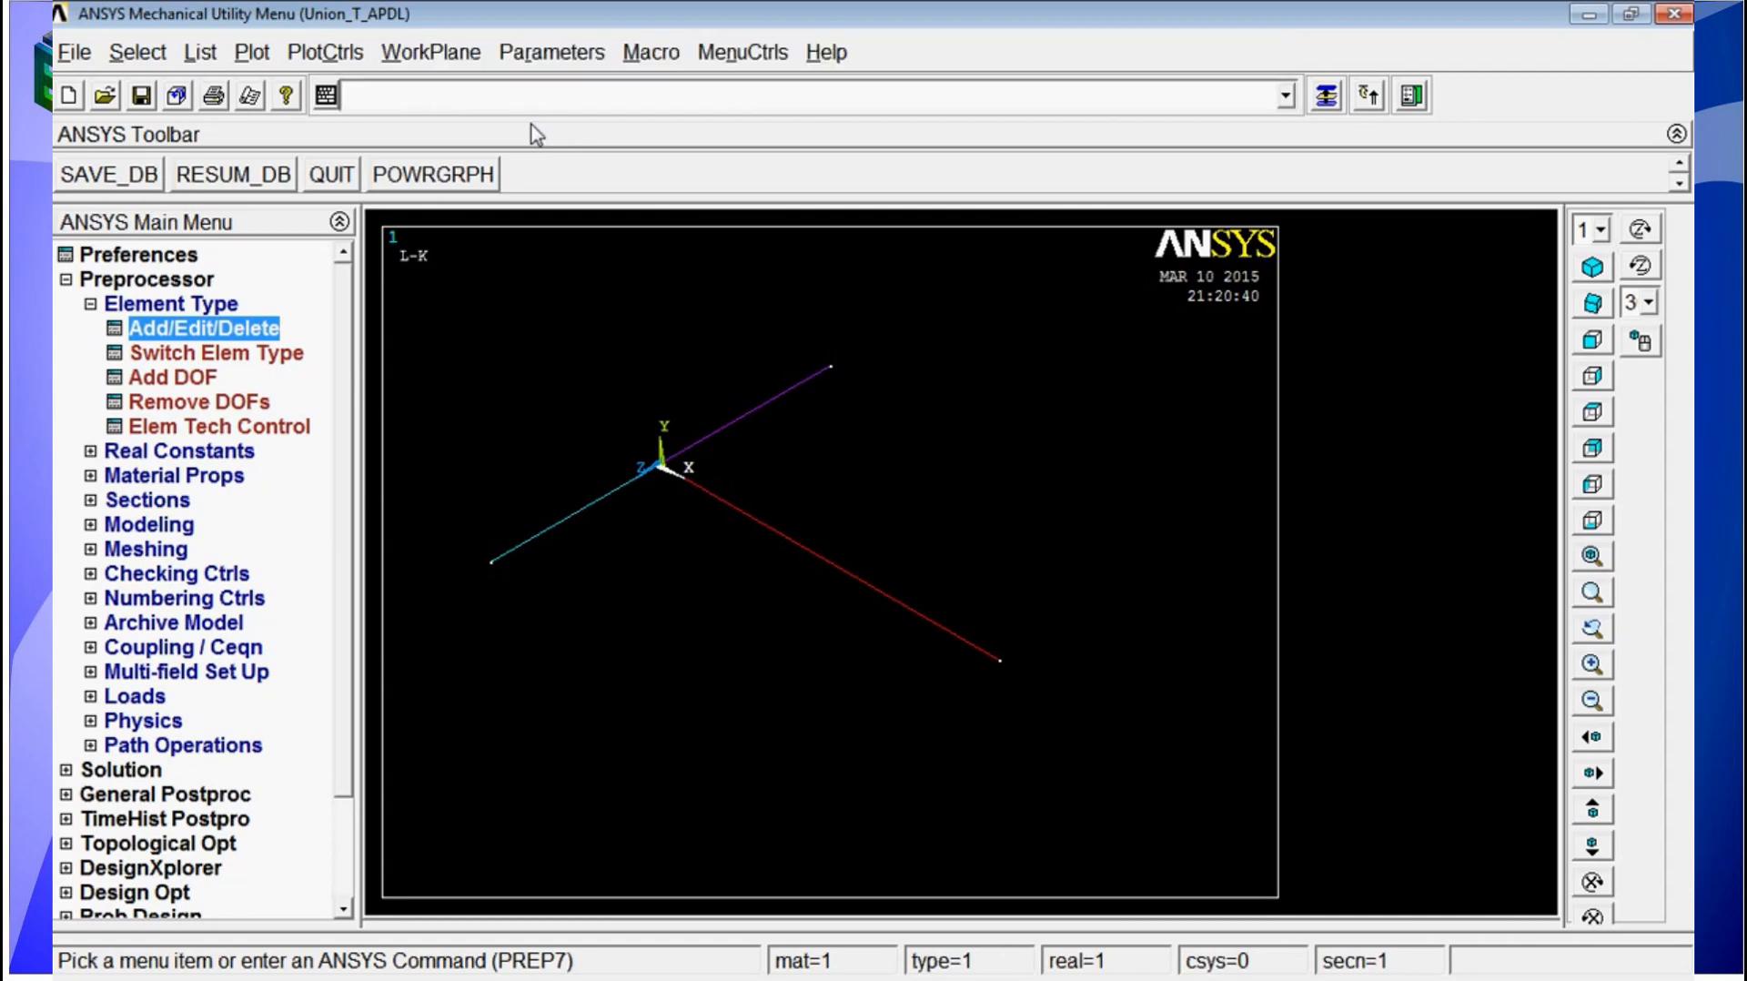
pyautogui.write('llist')
pyautogui.press('Return')
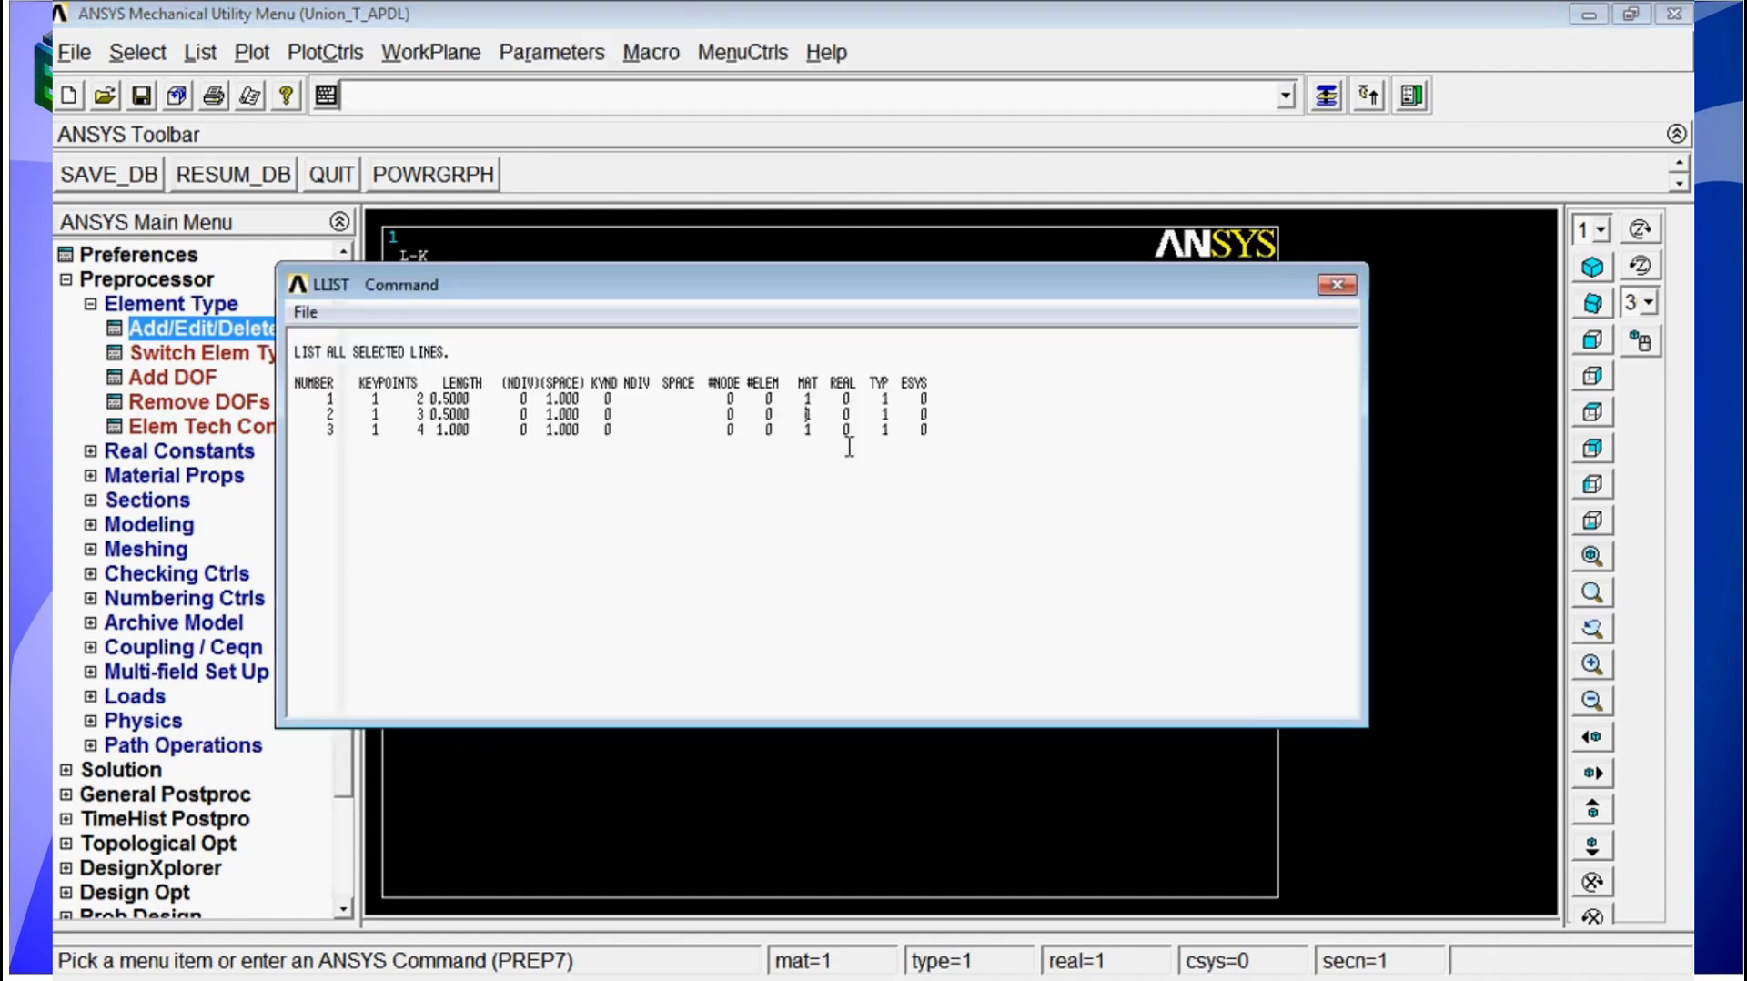
pyautogui.click(1336, 285)
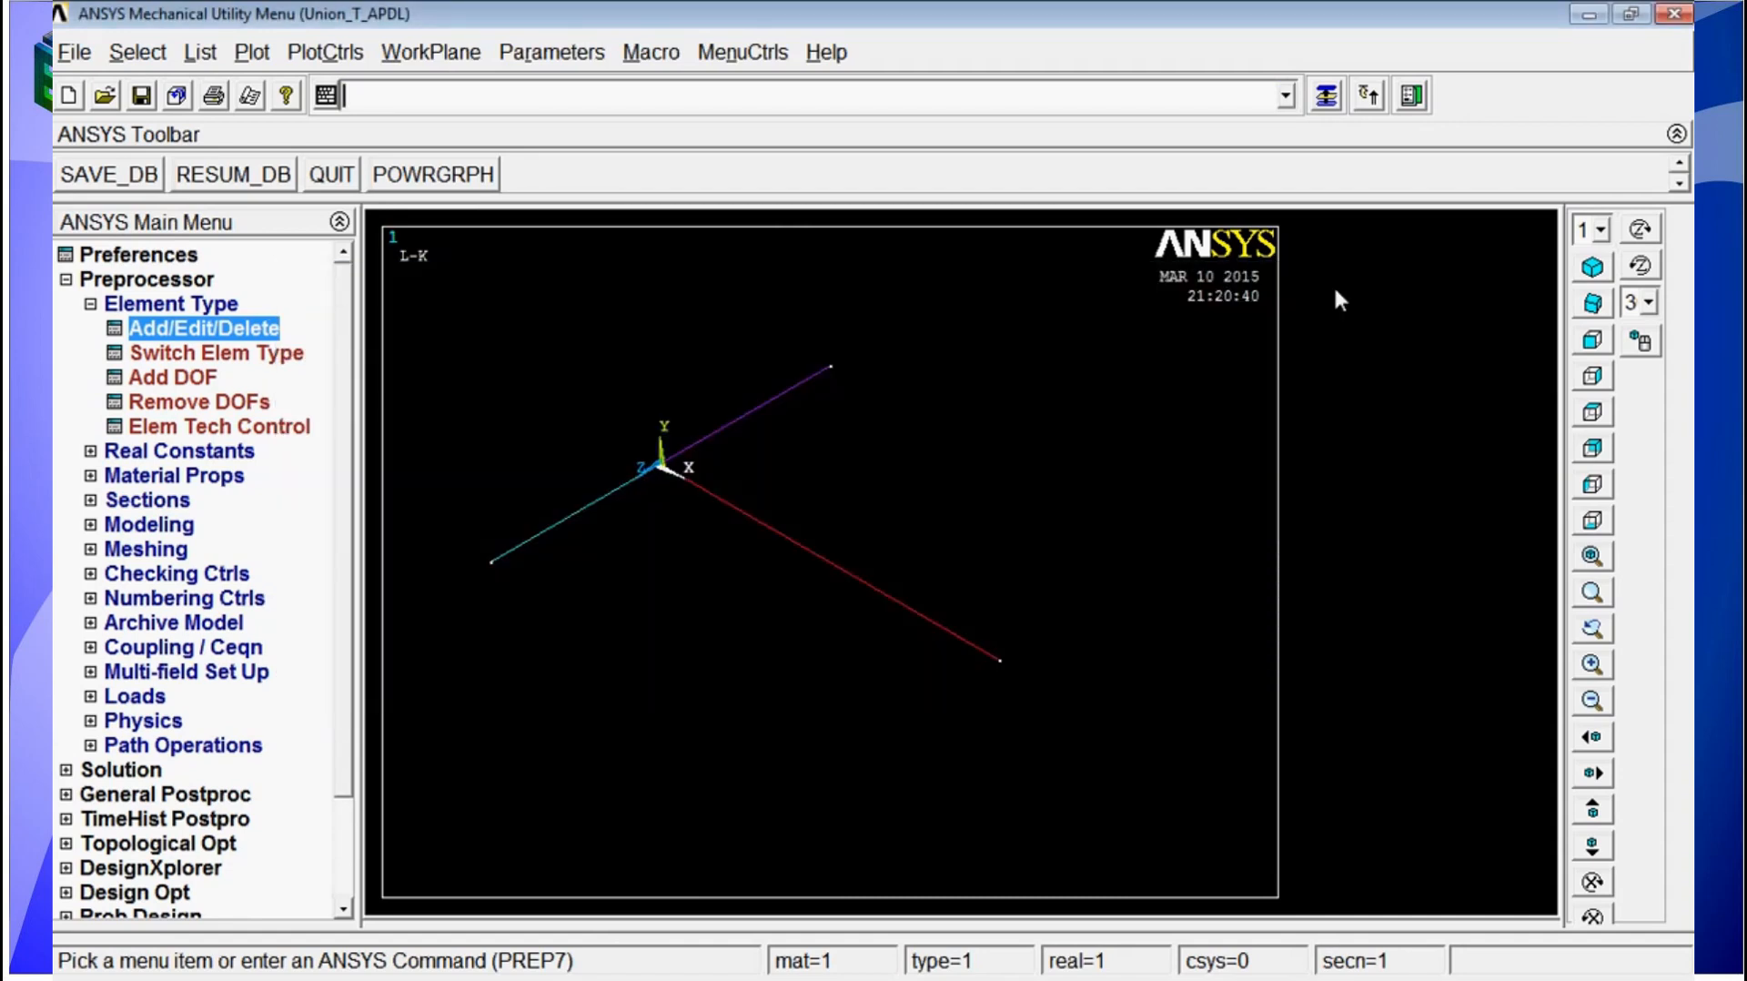
# - Try to assign material 1, element type 1 and a KE orientation keypoint value of 1 to the lines with LATT
pyautogui.write('laatt')
pyautogui.press('BackSpace')
pyautogui.press('BackSpace')
pyautogui.press('BackSpace')
pyautogui.write('tt')
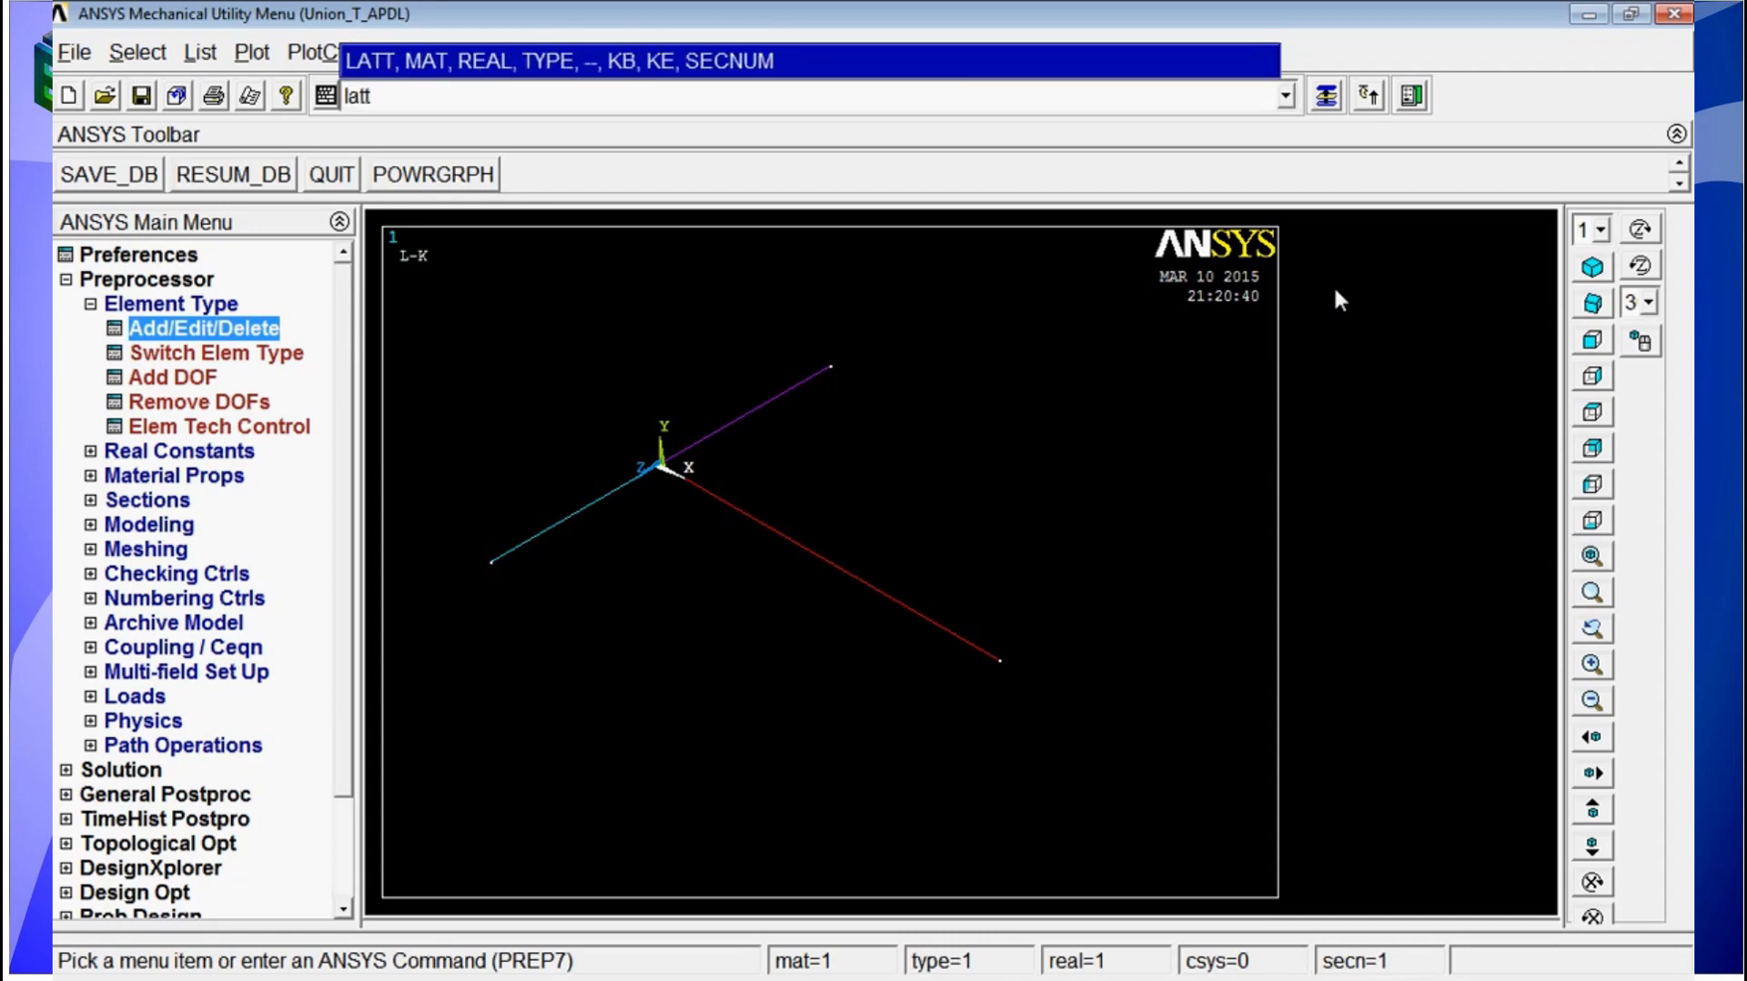
pyautogui.write(',1,,1,,,1')
pyautogui.press('Return')
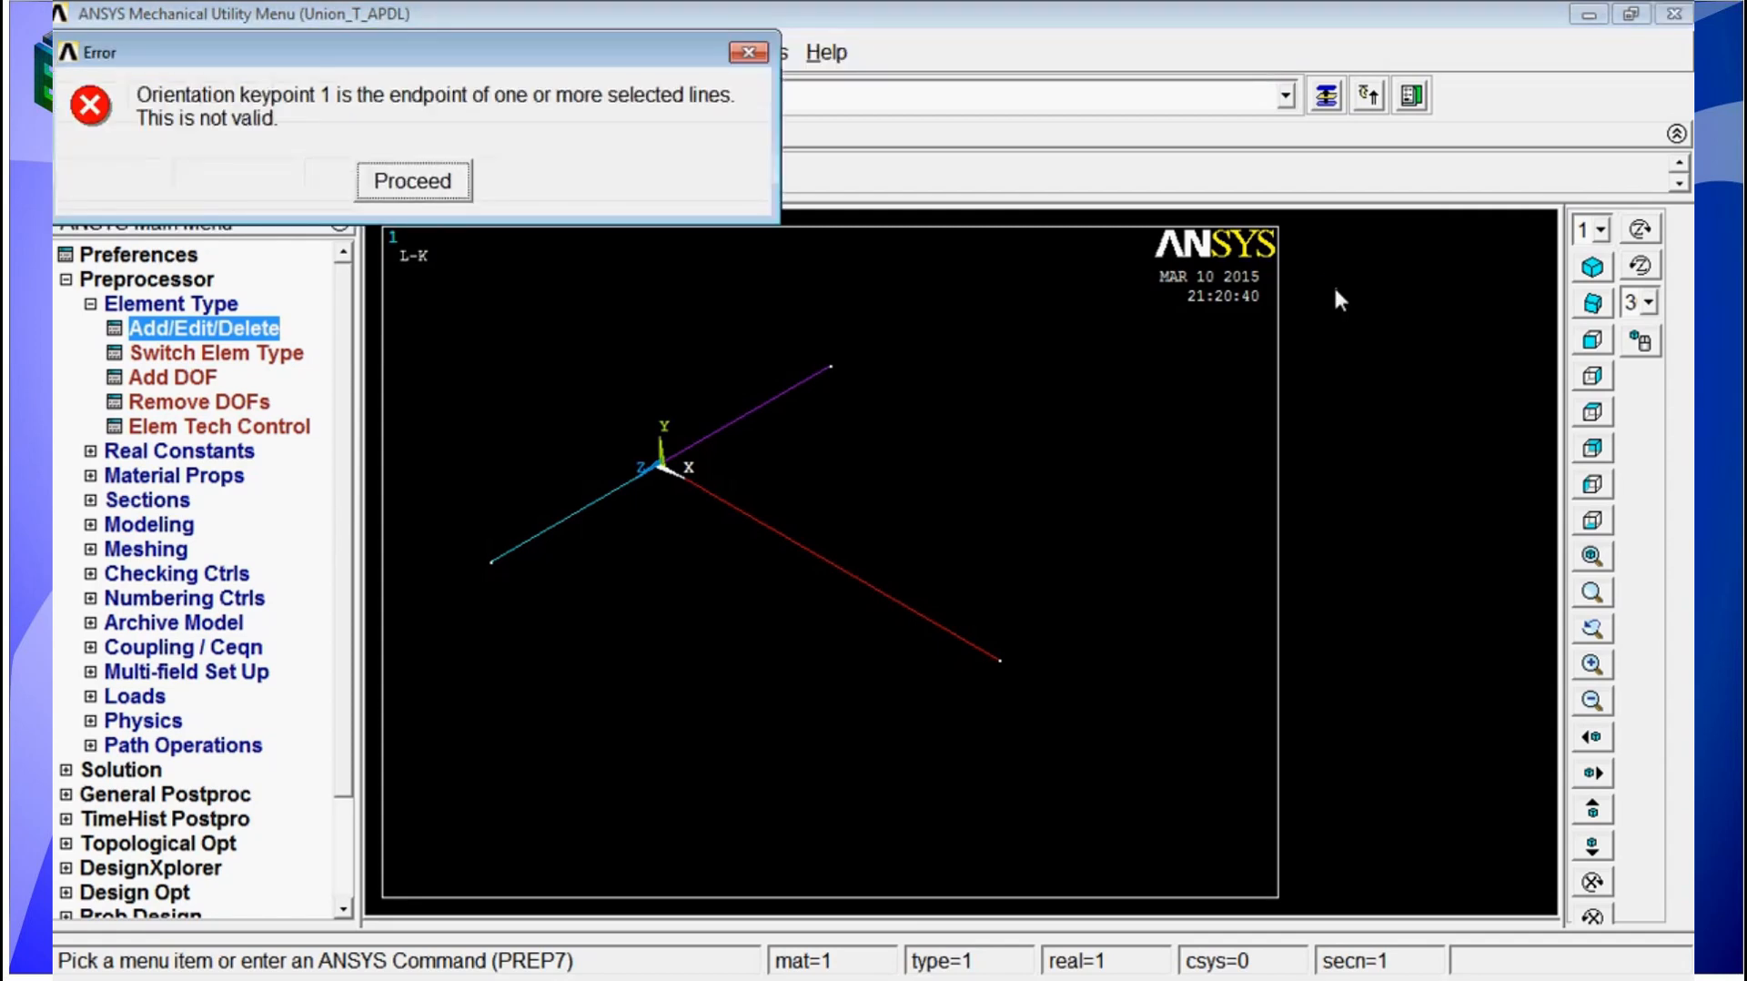
pyautogui.press('Return')
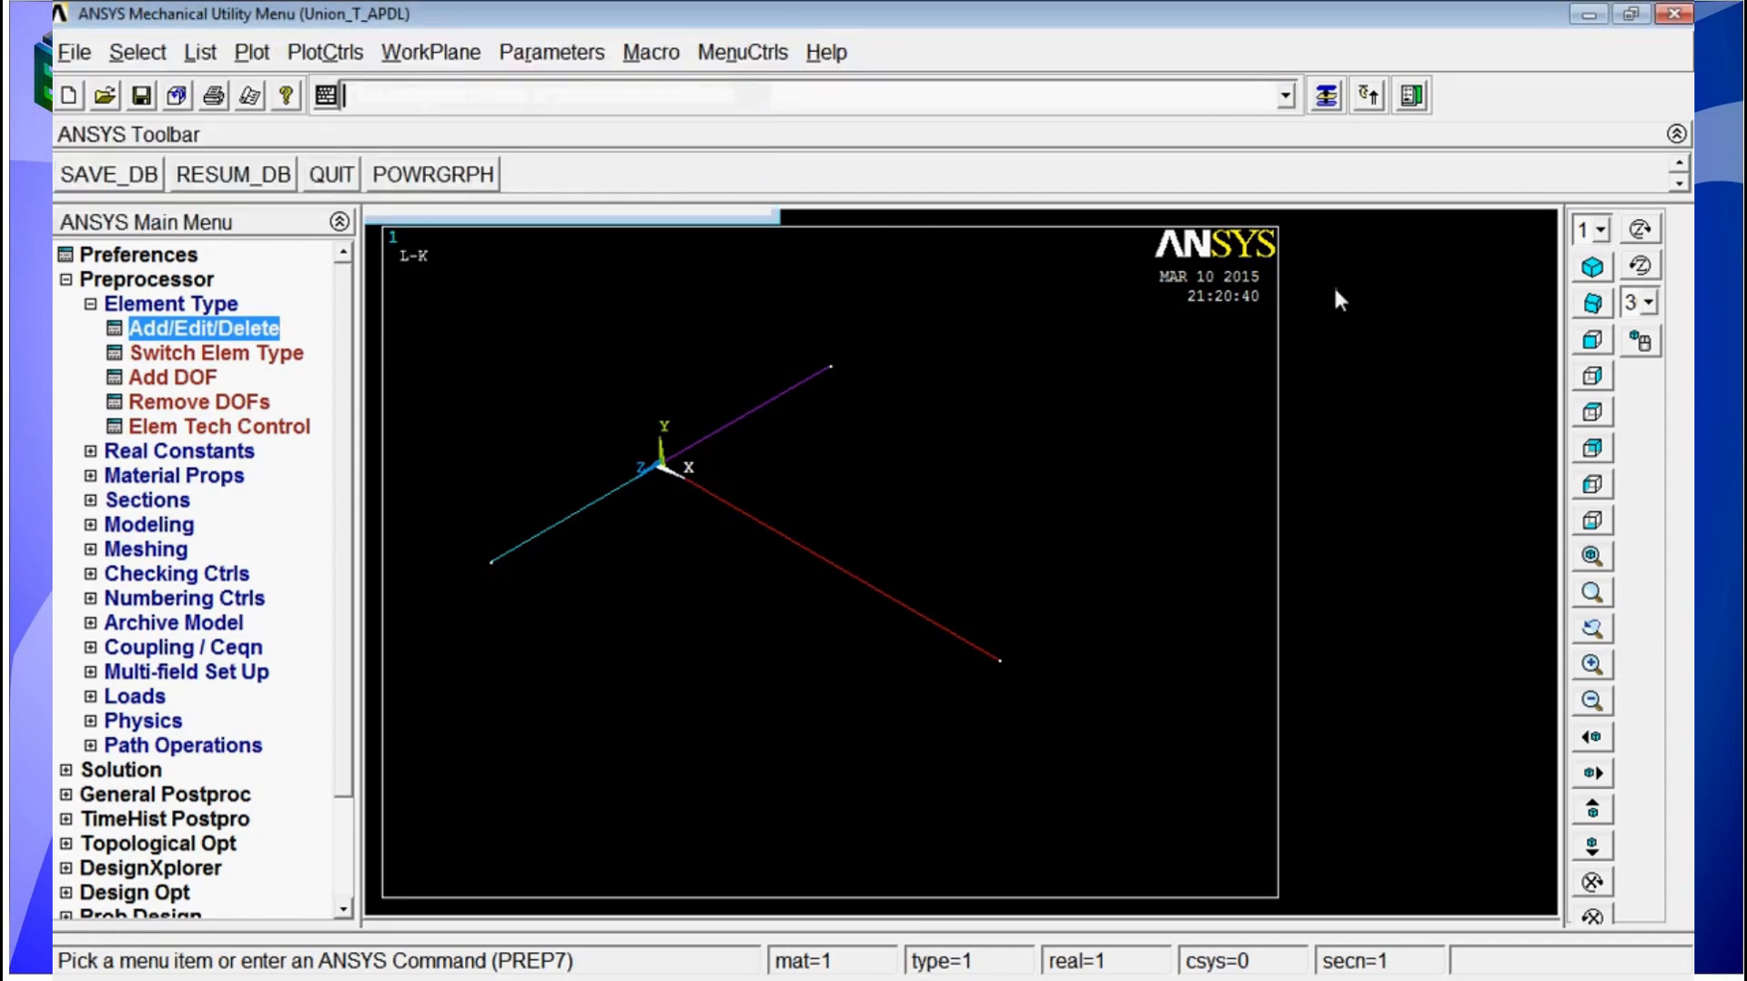
# - Assign material 1, element type 1 and section number 1 to all selected lines with LATT
pyautogui.press('Up')
pyautogui.write(',')
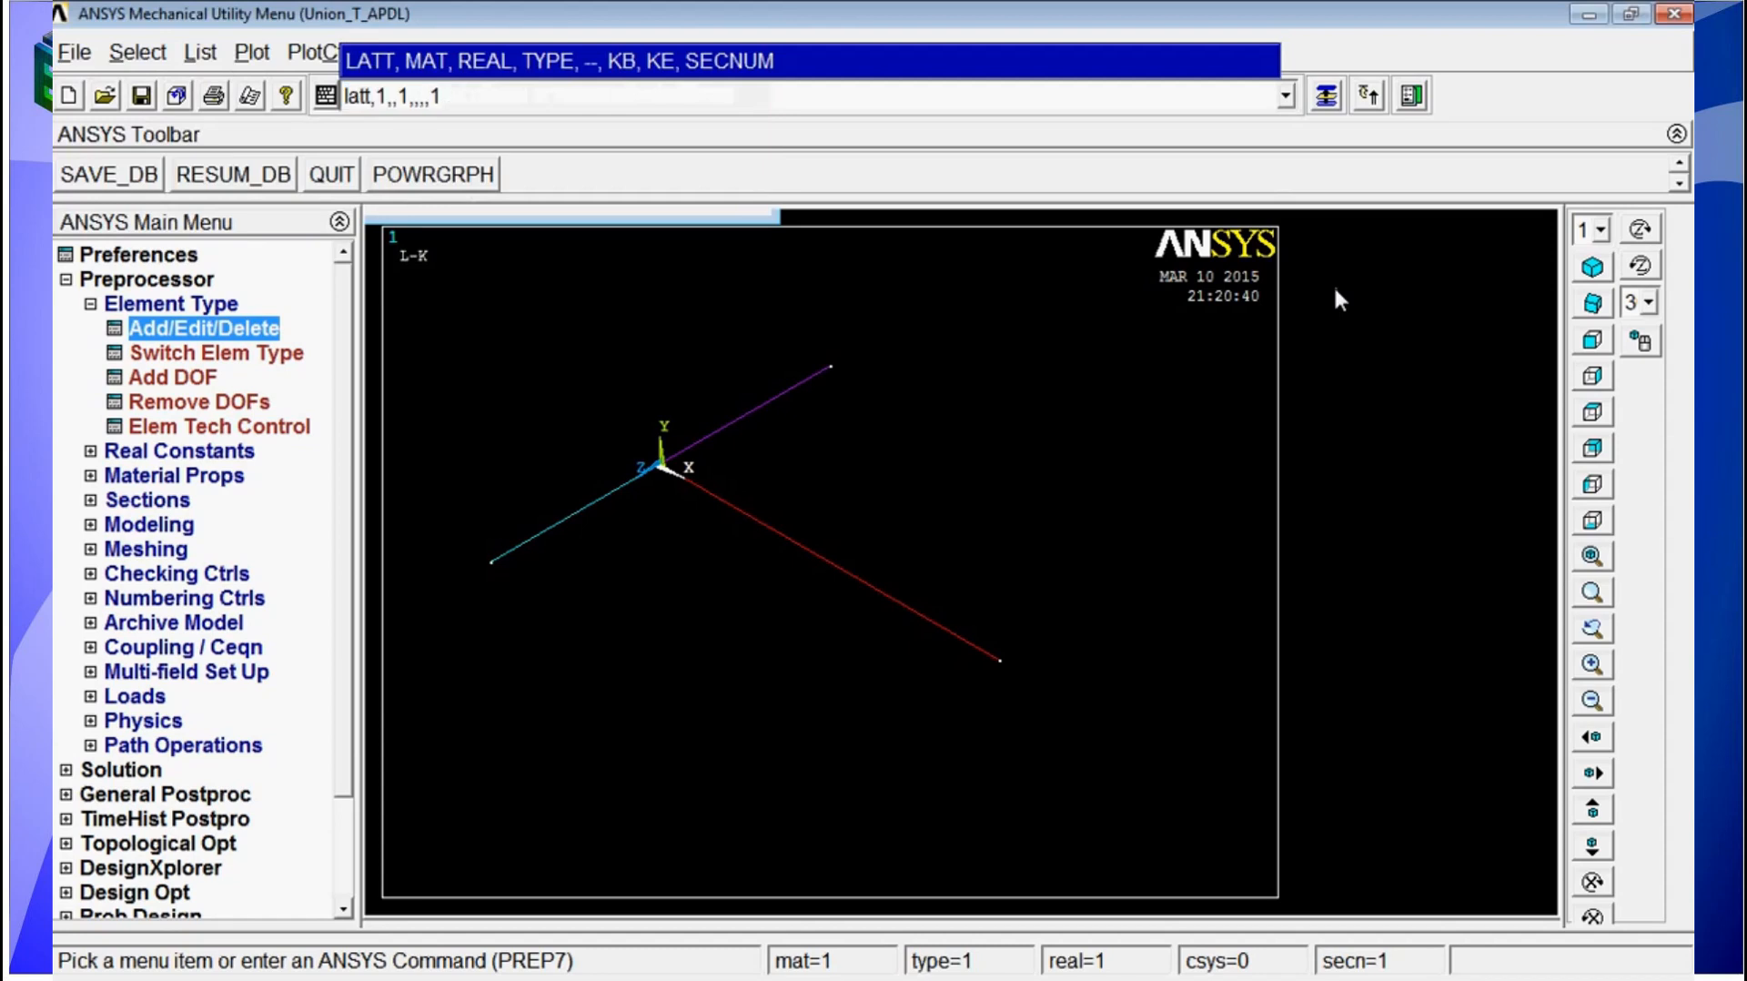
pyautogui.press('Return')
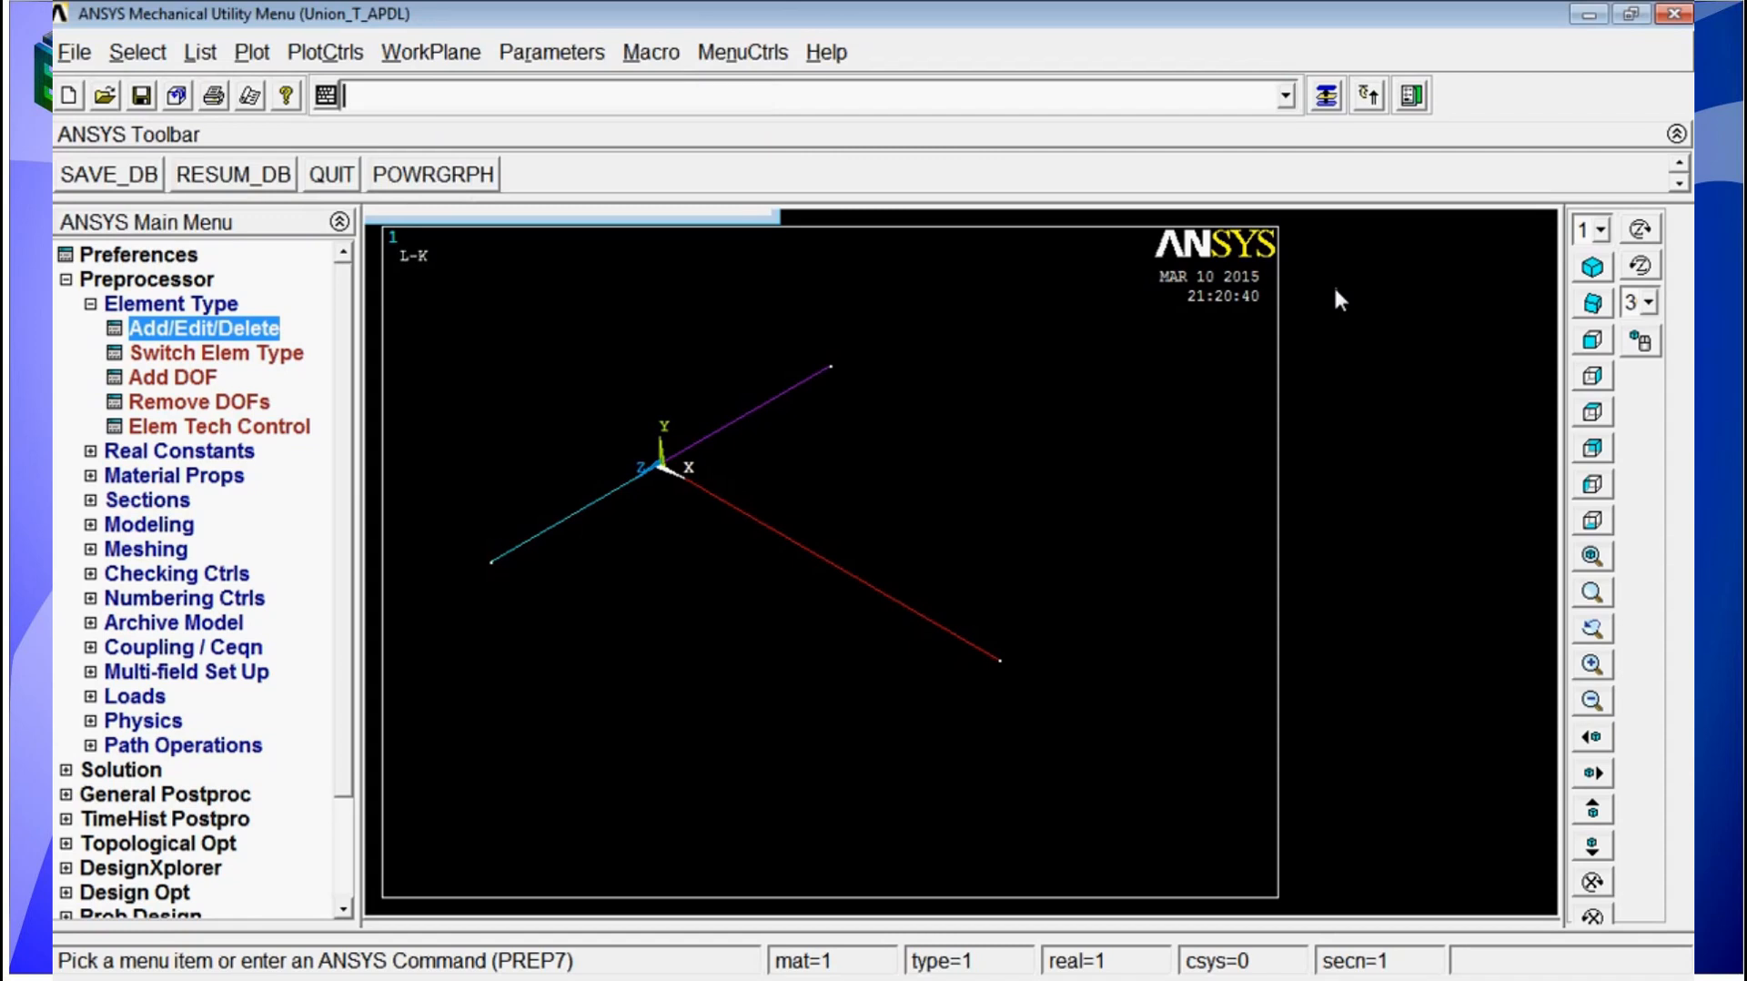
# - Set the global element size to 0.025 with ESIZE
pyautogui.write('es')
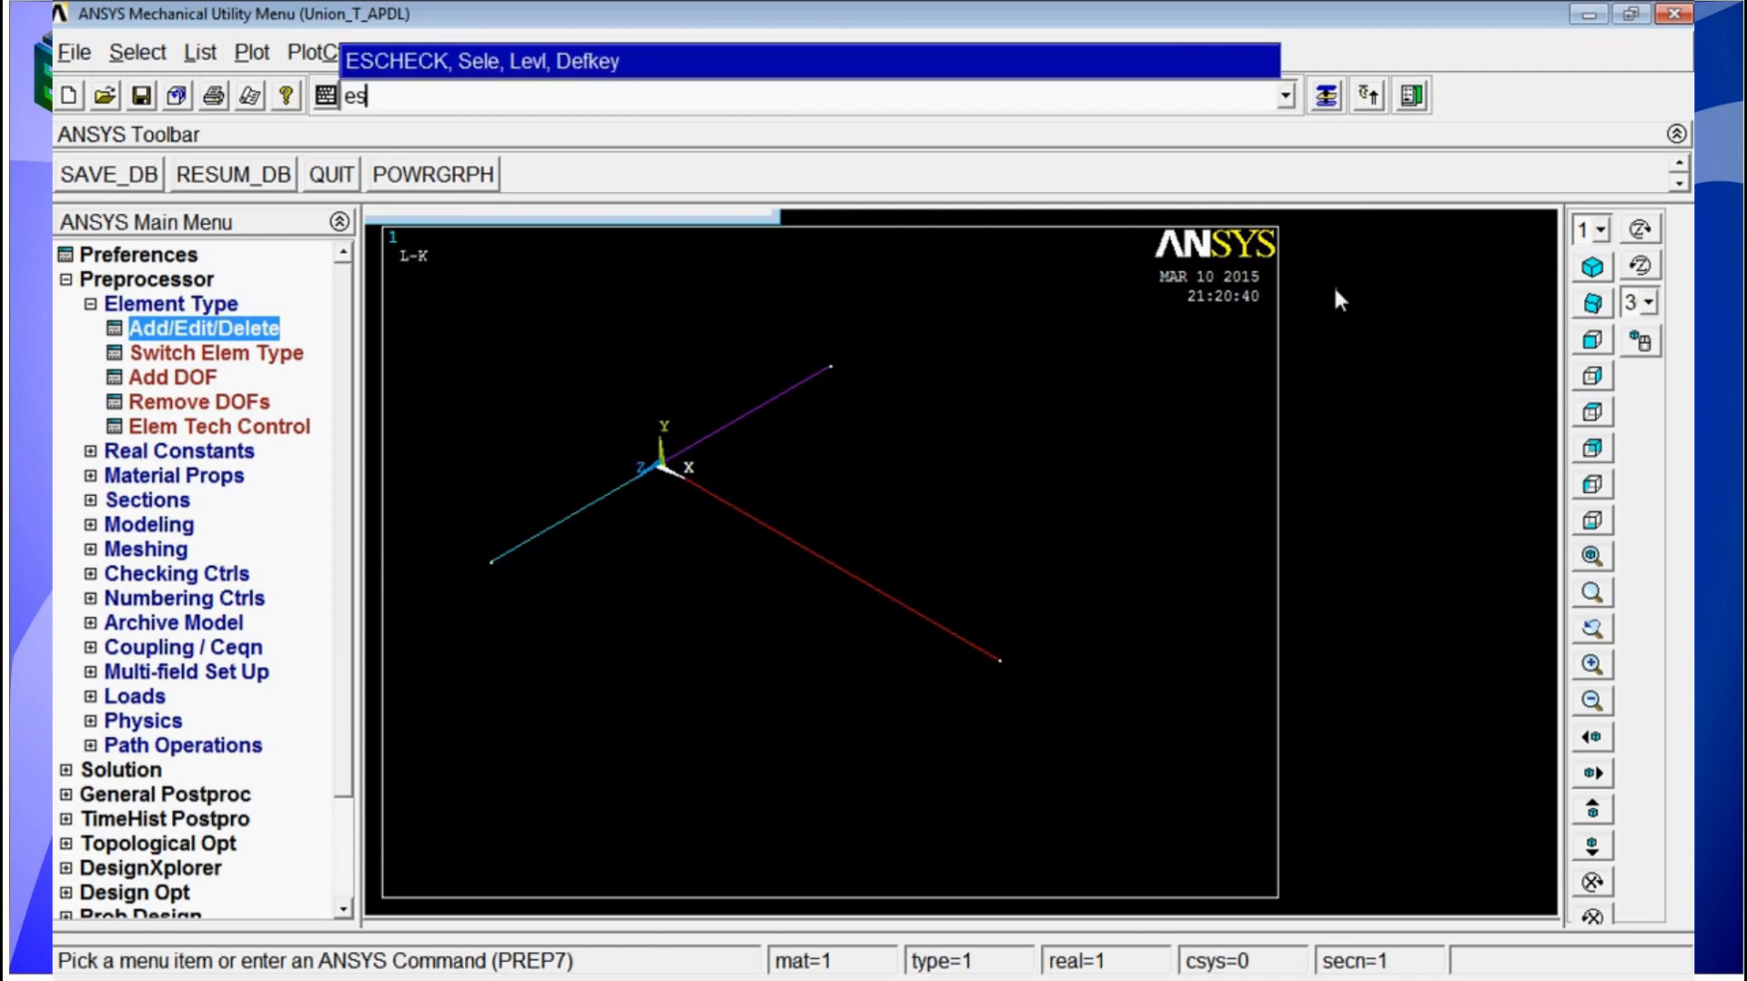
pyautogui.write('ize,')
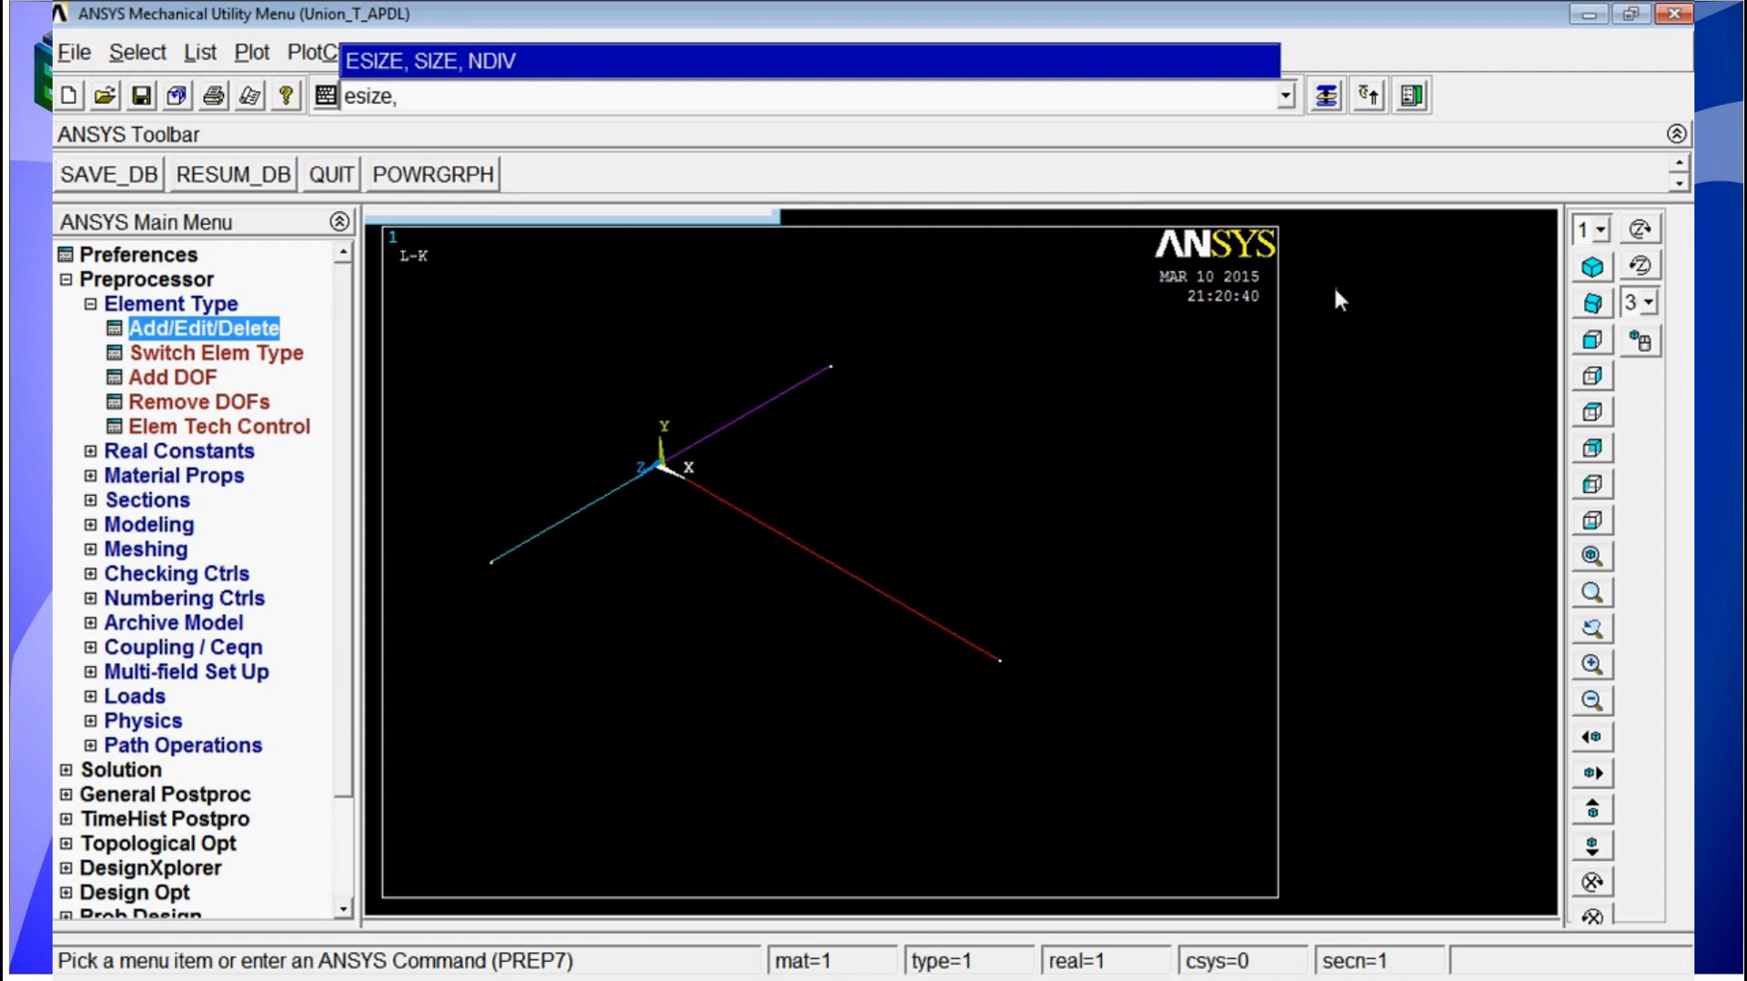
pyautogui.write('0.025')
pyautogui.press('Return')
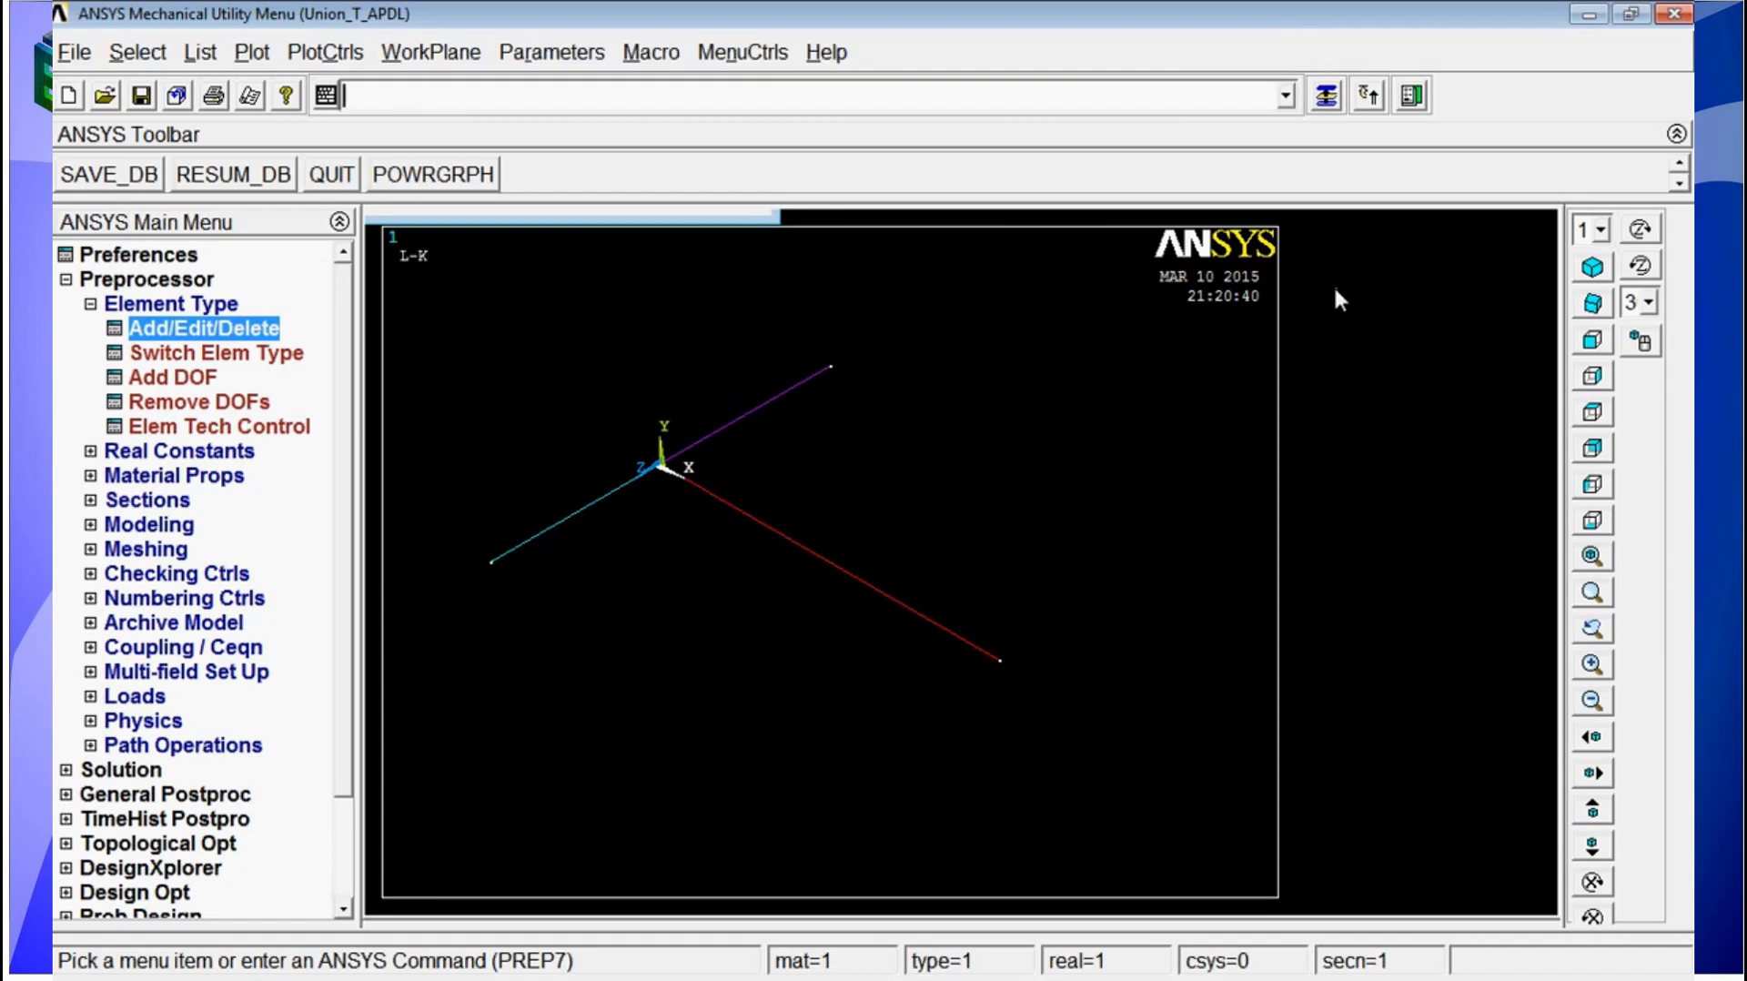
# - Mesh all the lines with LMESH
pyautogui.write('lme')
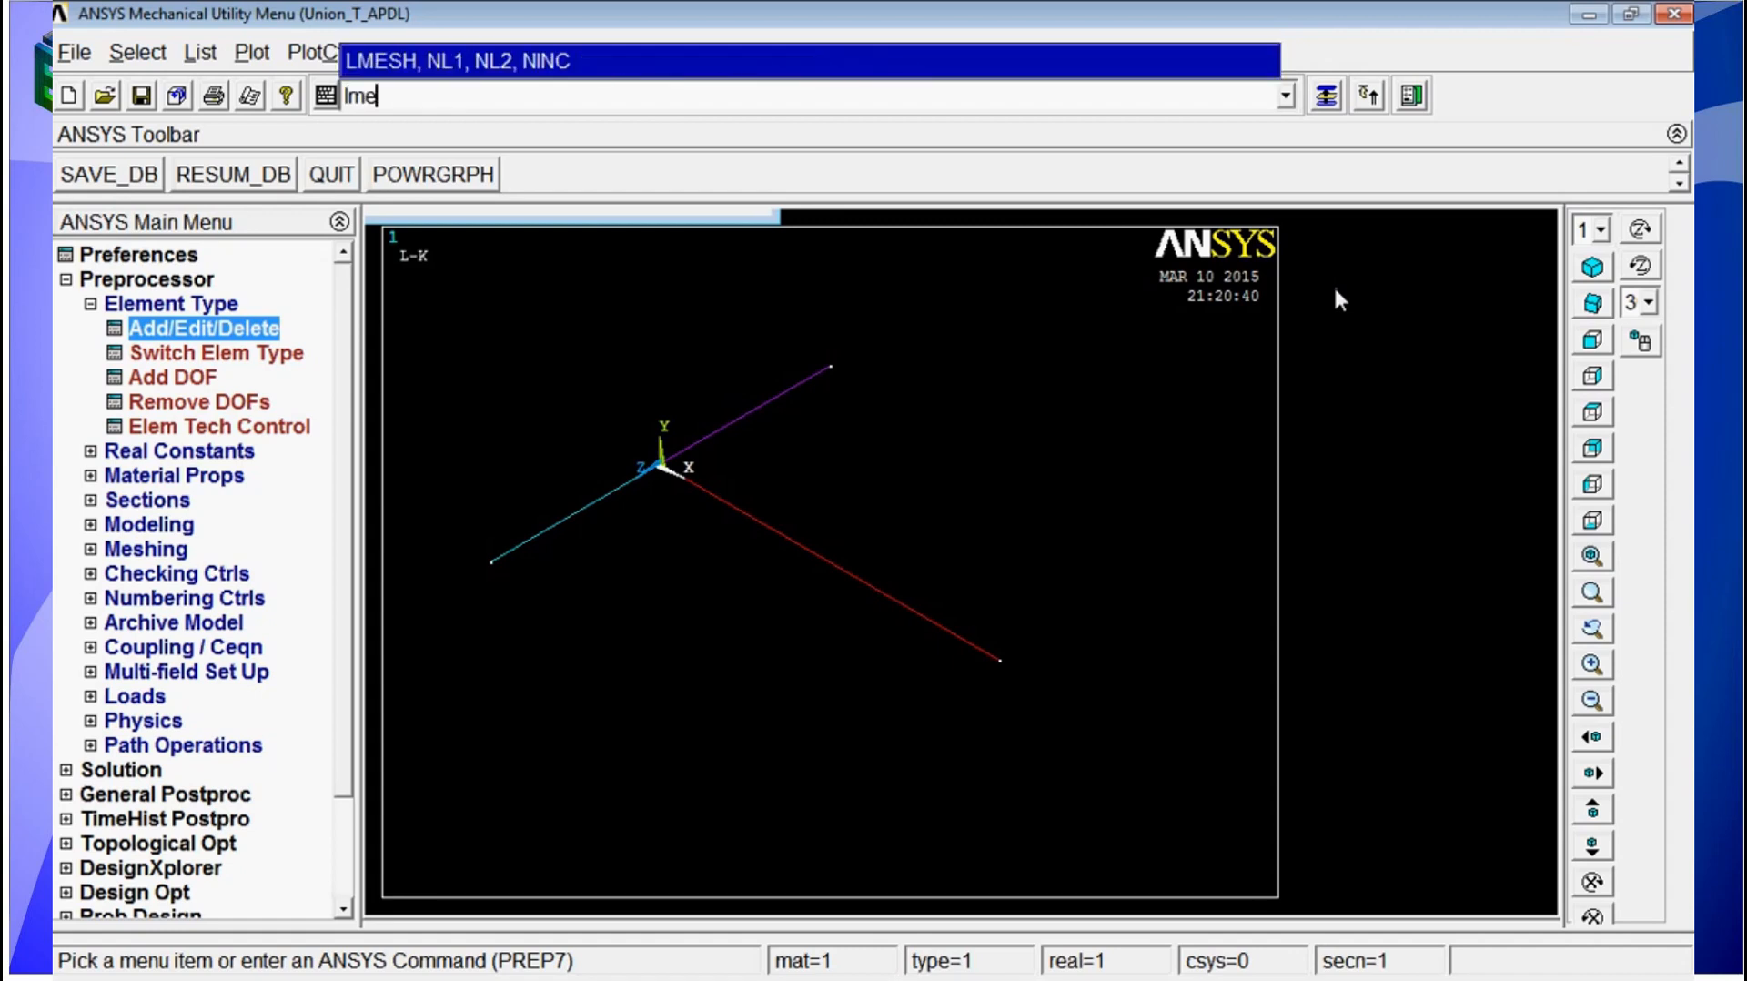
pyautogui.write('sn')
pyautogui.press('BackSpace')
pyautogui.write('h,all')
pyautogui.press('Return')
# - List the generated elements with ELIST to check their material, type and section attributes, and close the list
pyautogui.write('elist')
pyautogui.press('Return')
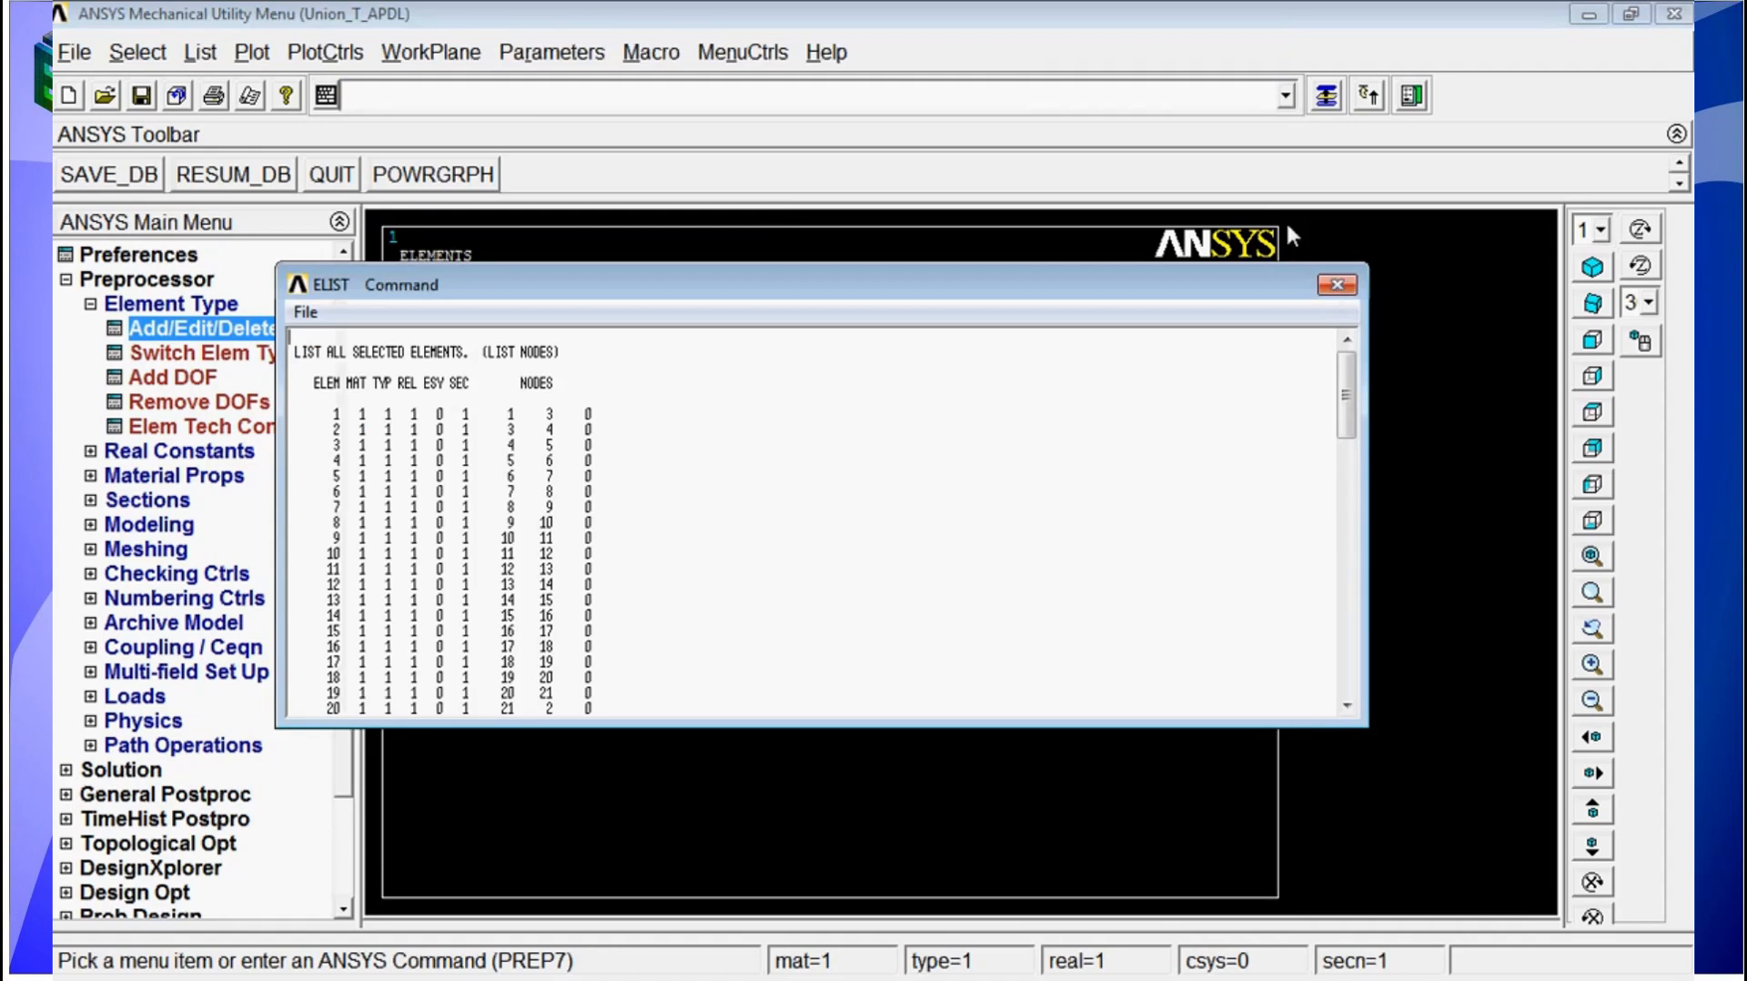
pyautogui.moveTo(1340, 446)
pyautogui.mouseDown()
pyautogui.moveTo(1336, 605)
pyautogui.moveTo(1340, 438)
pyautogui.mouseUp()
pyautogui.scroll(10, 878, 460)
pyautogui.click(1343, 288)
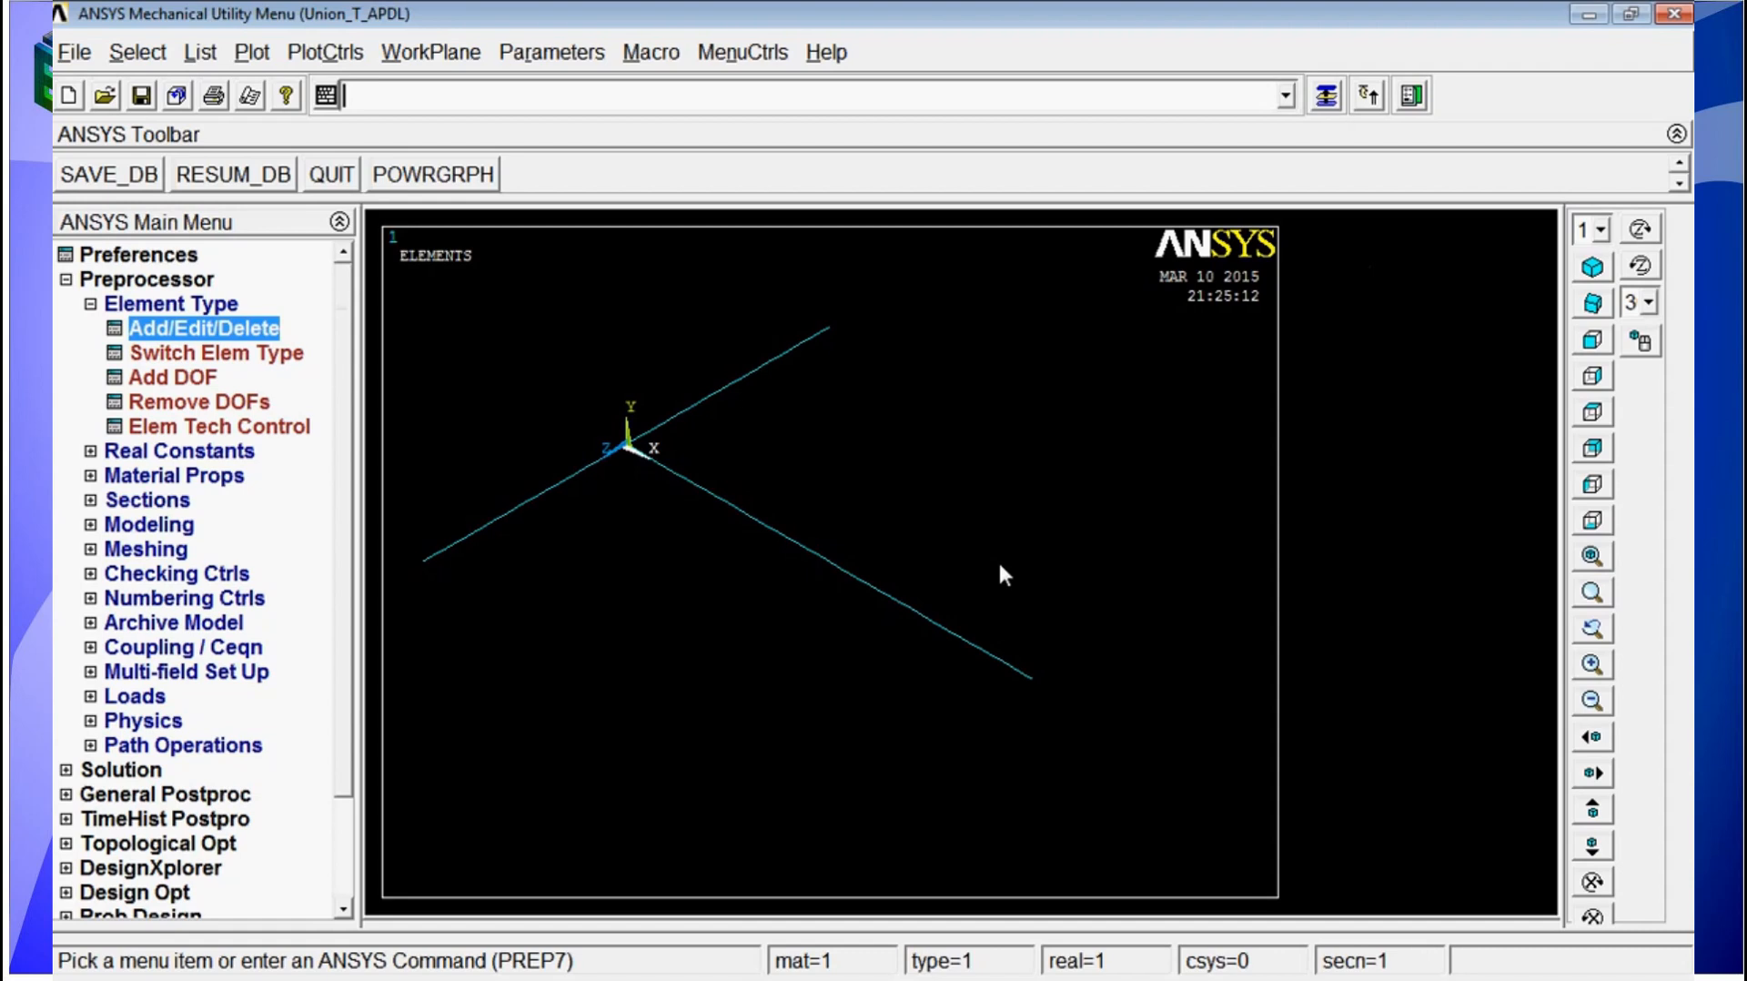
# - Constrain all degrees of freedom at keypoint 3 to 0 with DK
pyautogui.write('dk')
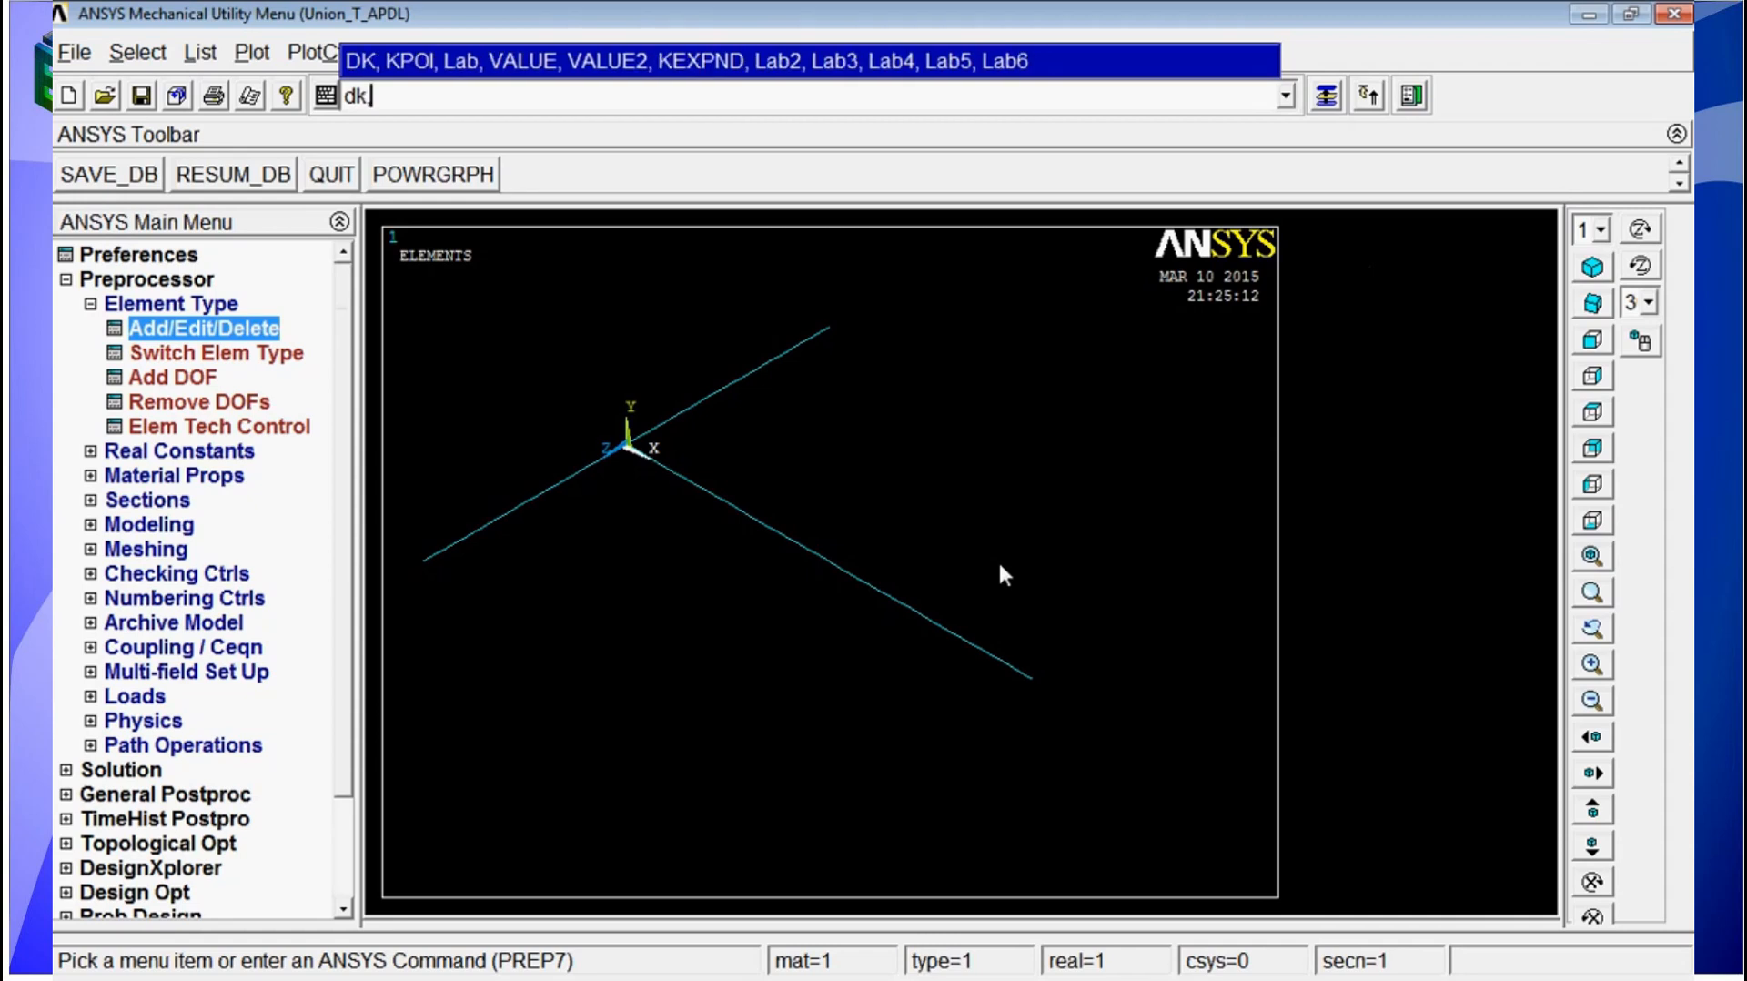
pyautogui.write(',3')
pyautogui.write(',all,0')
pyautogui.press('Return')
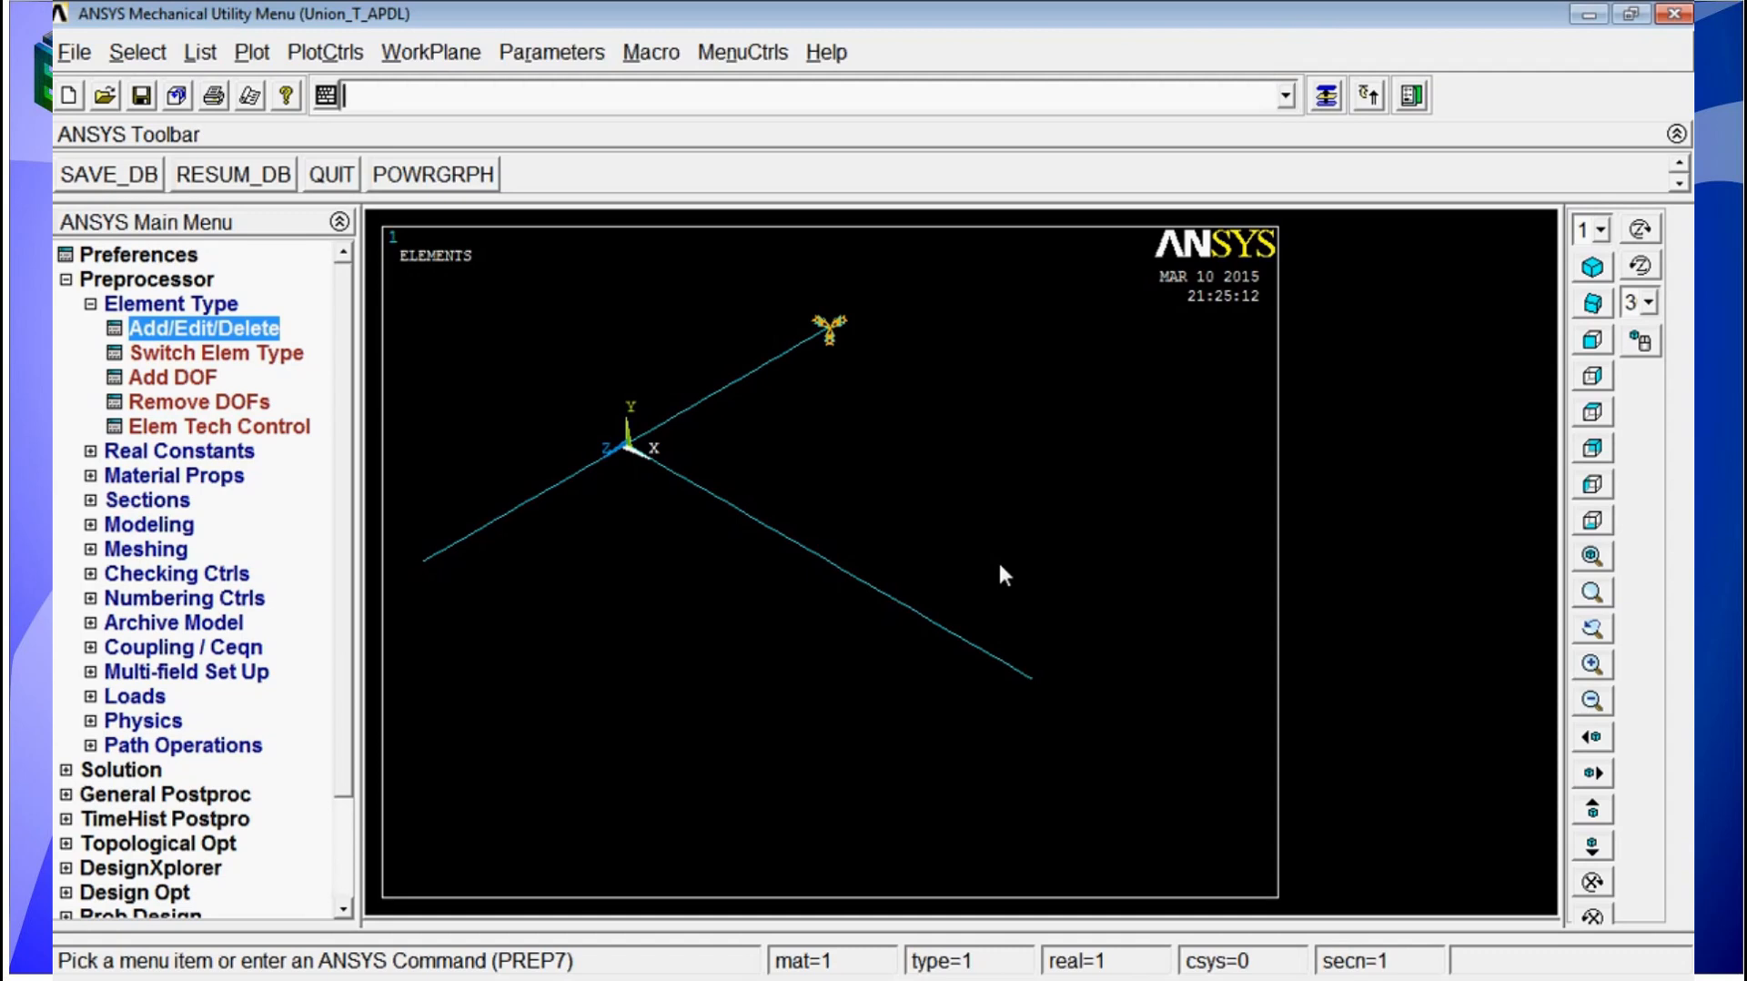
# - Constrain all degrees of freedom at keypoint 2 to 0 by reusing the previous DK command
pyautogui.press('Up')
pyautogui.press('Left')
pyautogui.press('Left')
pyautogui.press('Left')
pyautogui.press('Left')
pyautogui.press('Left')
pyautogui.press('Left')
pyautogui.press('Left')
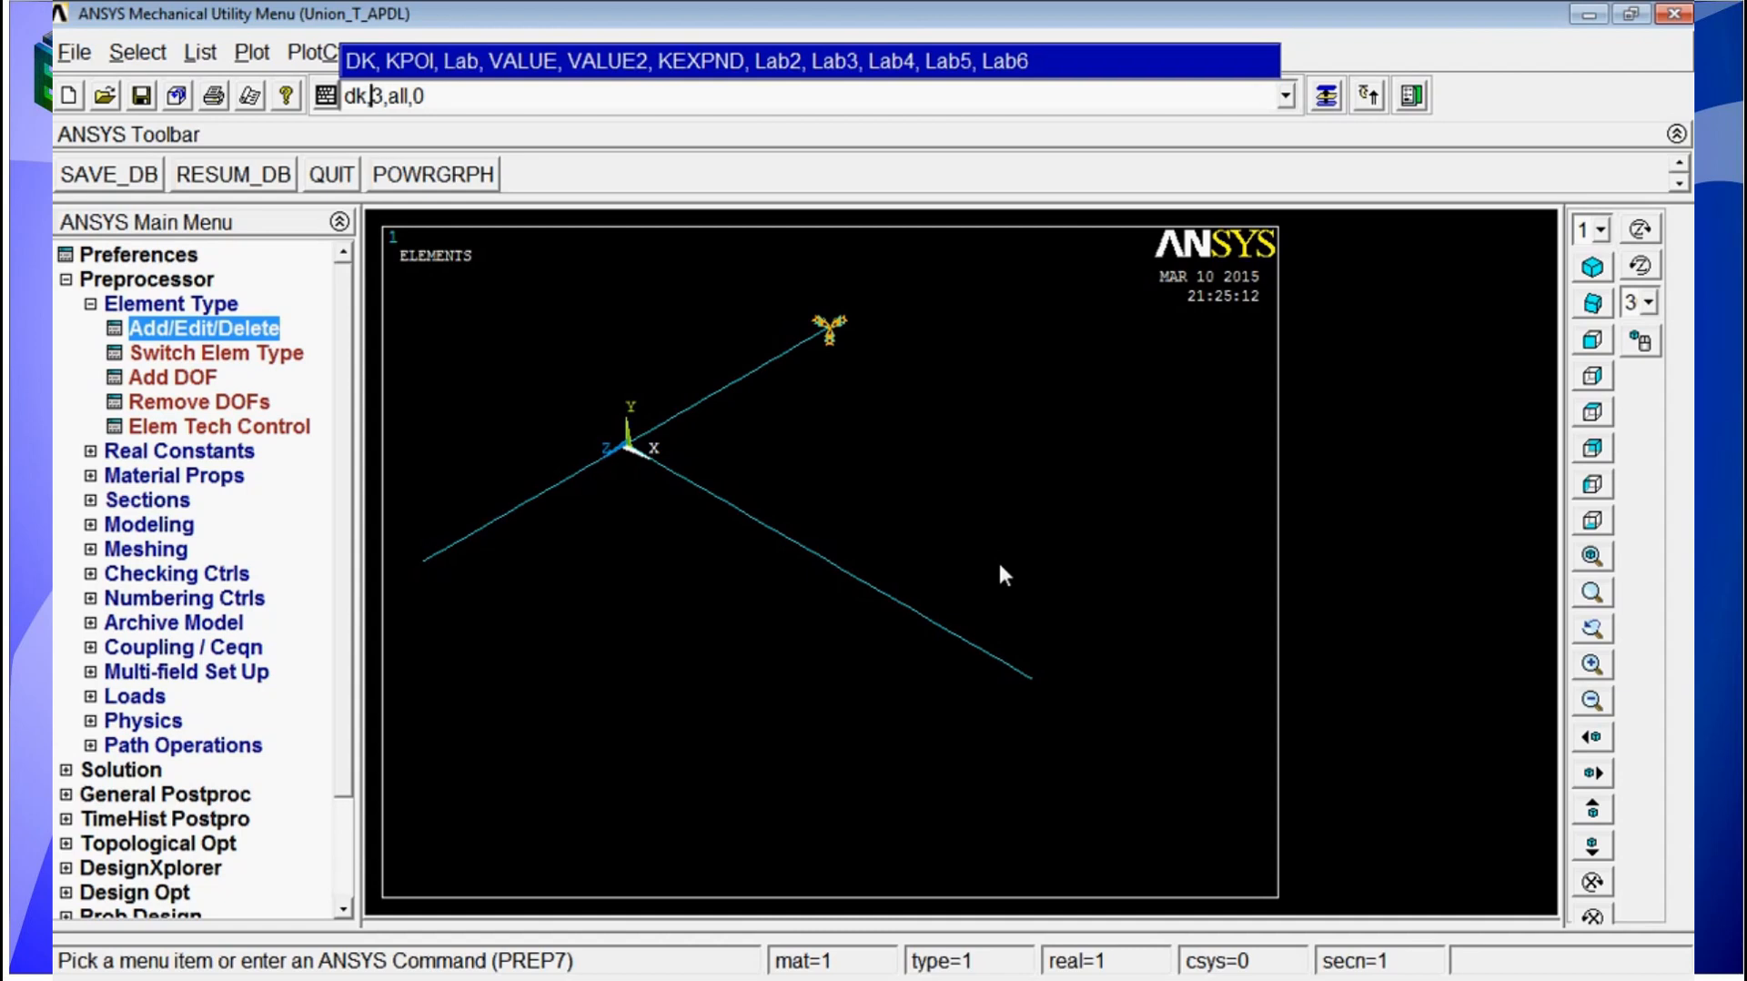
pyautogui.press('Right')
pyautogui.press('BackSpace')
pyautogui.write('2')
pyautogui.press('Return')
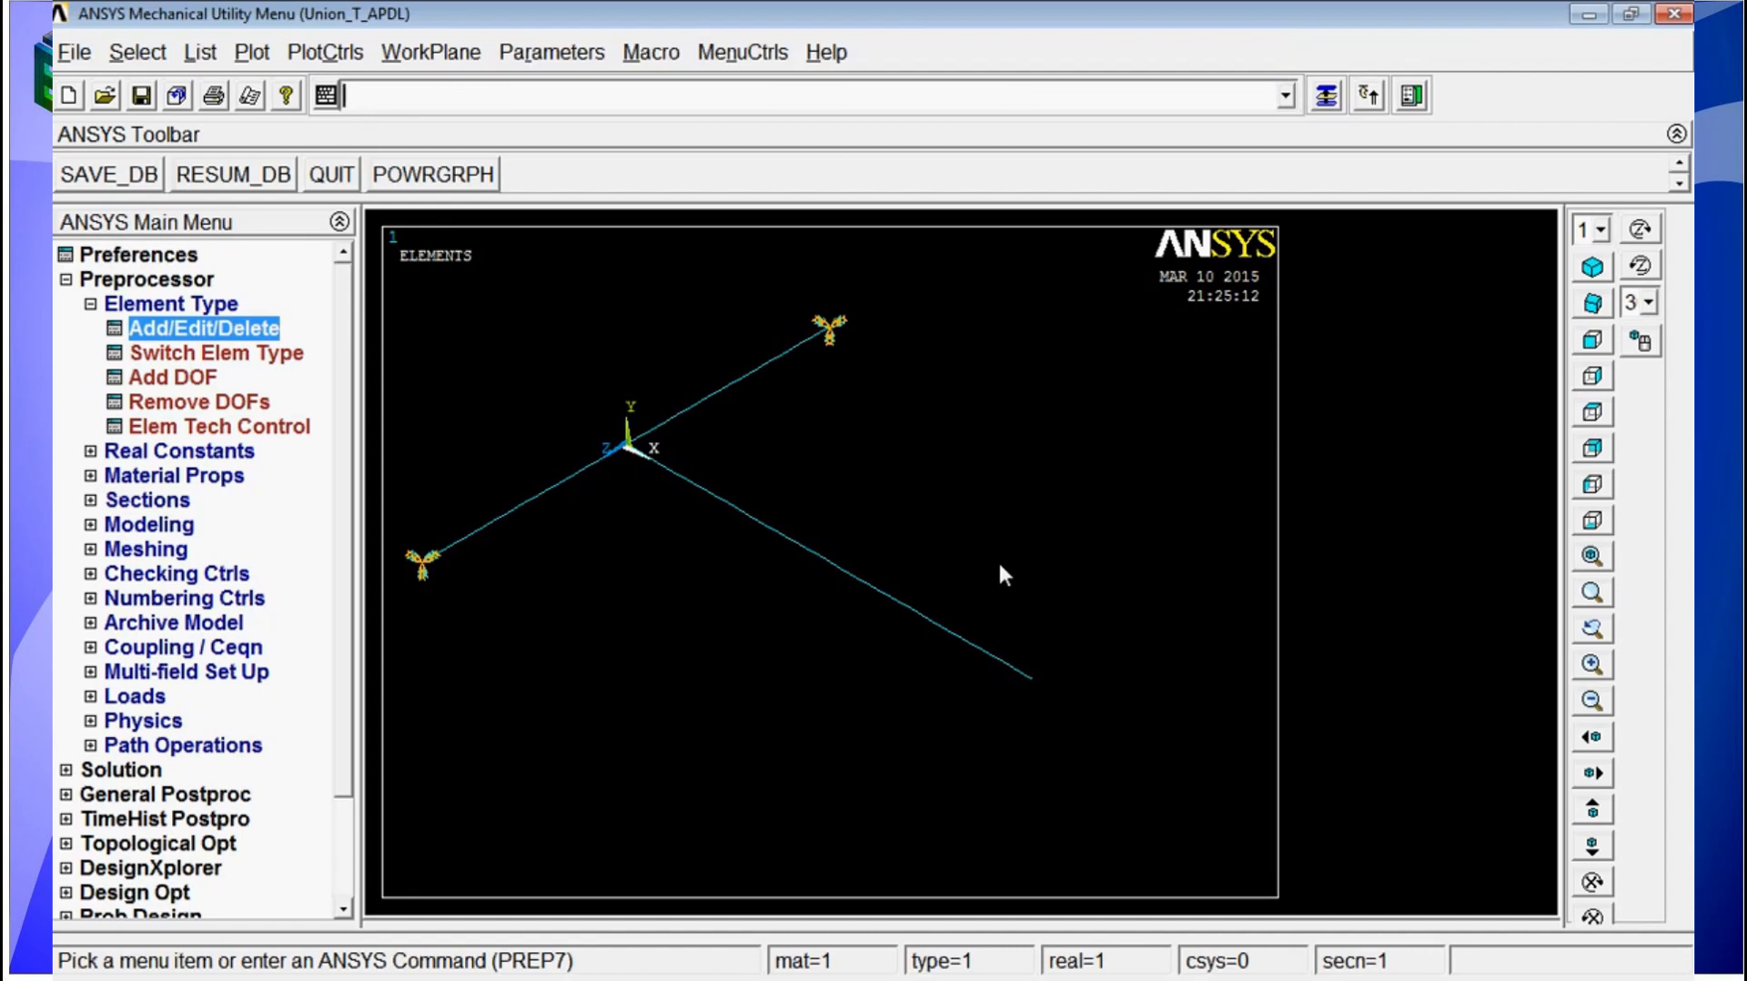
# - Try to apply an FY force of -100 with FK without giving a keypoint number
pyautogui.write('fk,fy,')
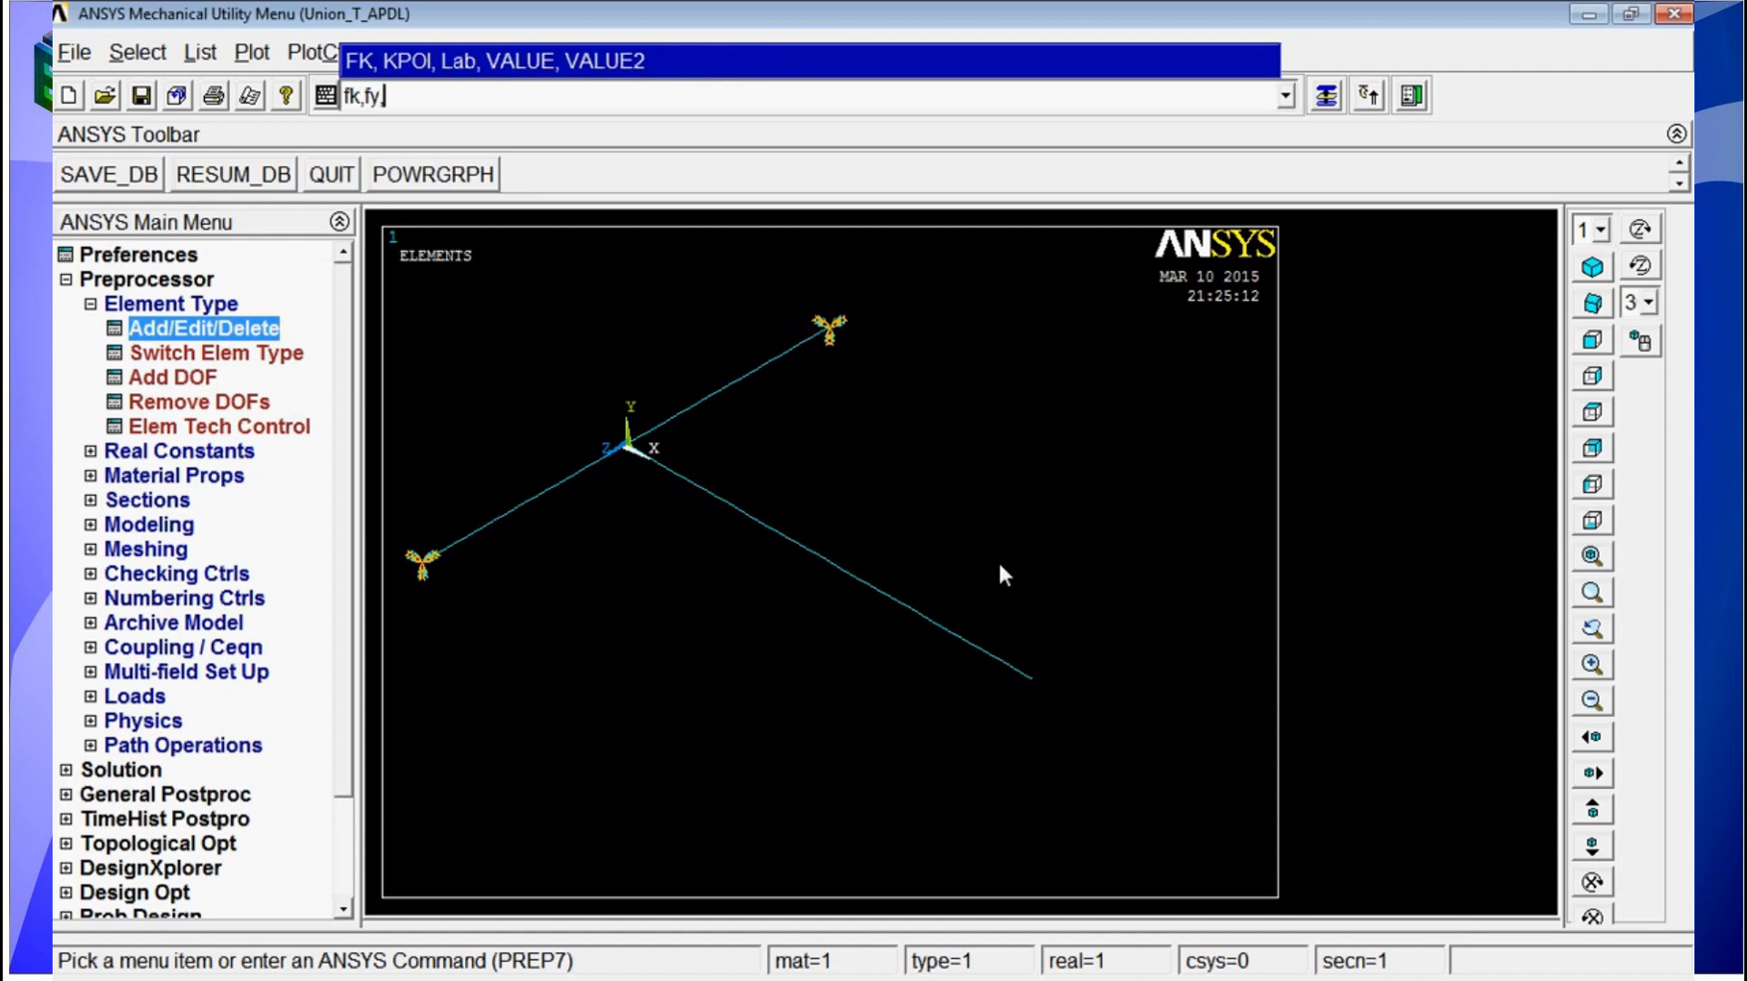
pyautogui.write('-100')
pyautogui.press('Return')
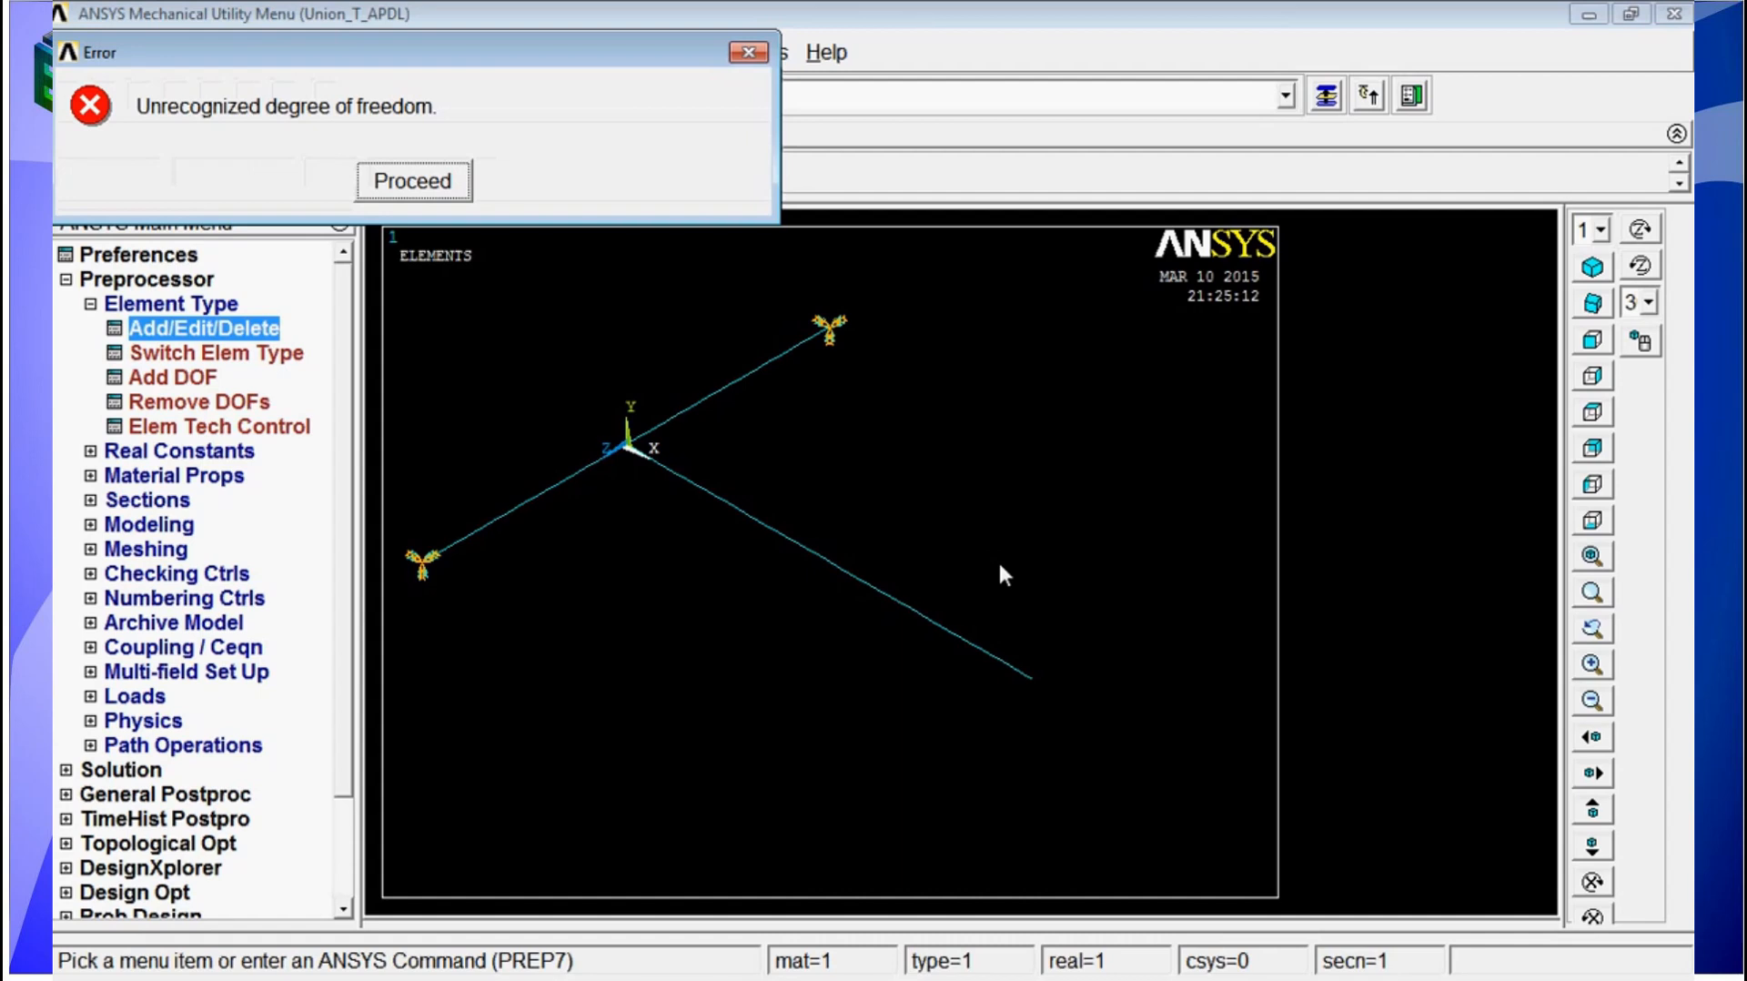
pyautogui.press('Return')
# - Apply an FY force of -100 at keypoint 4 by adding the keypoint number to the previous FK command
pyautogui.press('Up')
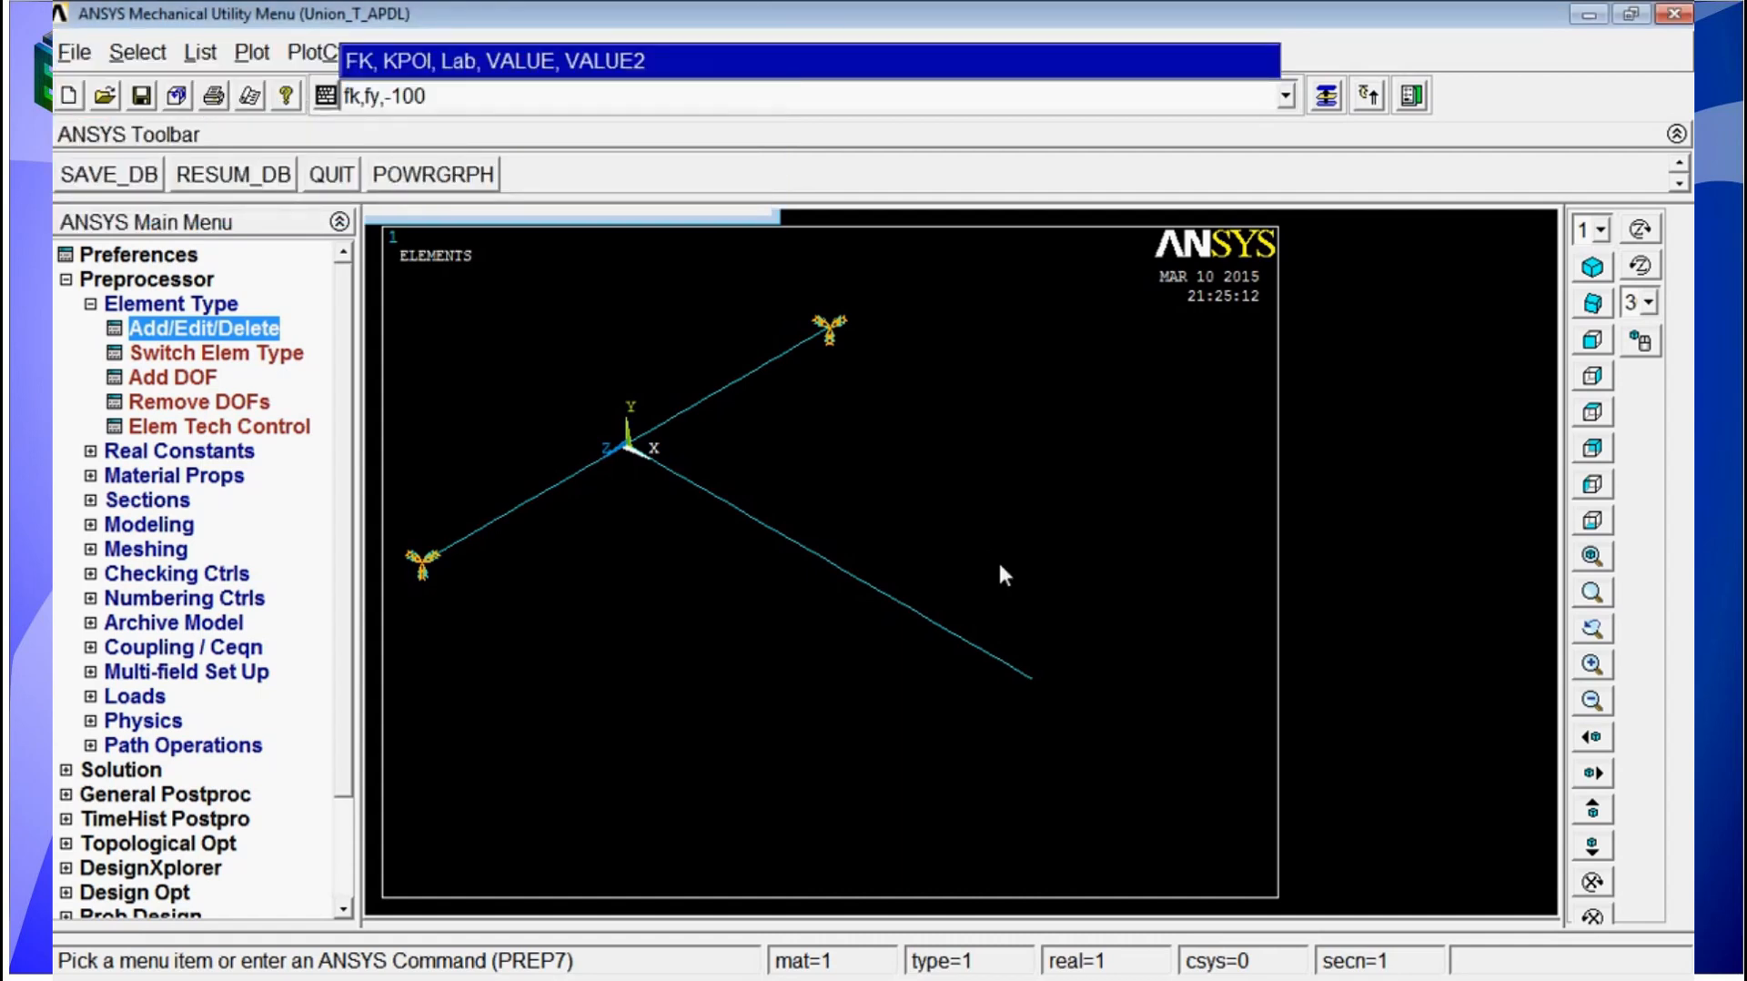
pyautogui.press('Left')
pyautogui.write('4,')
pyautogui.press('Return')
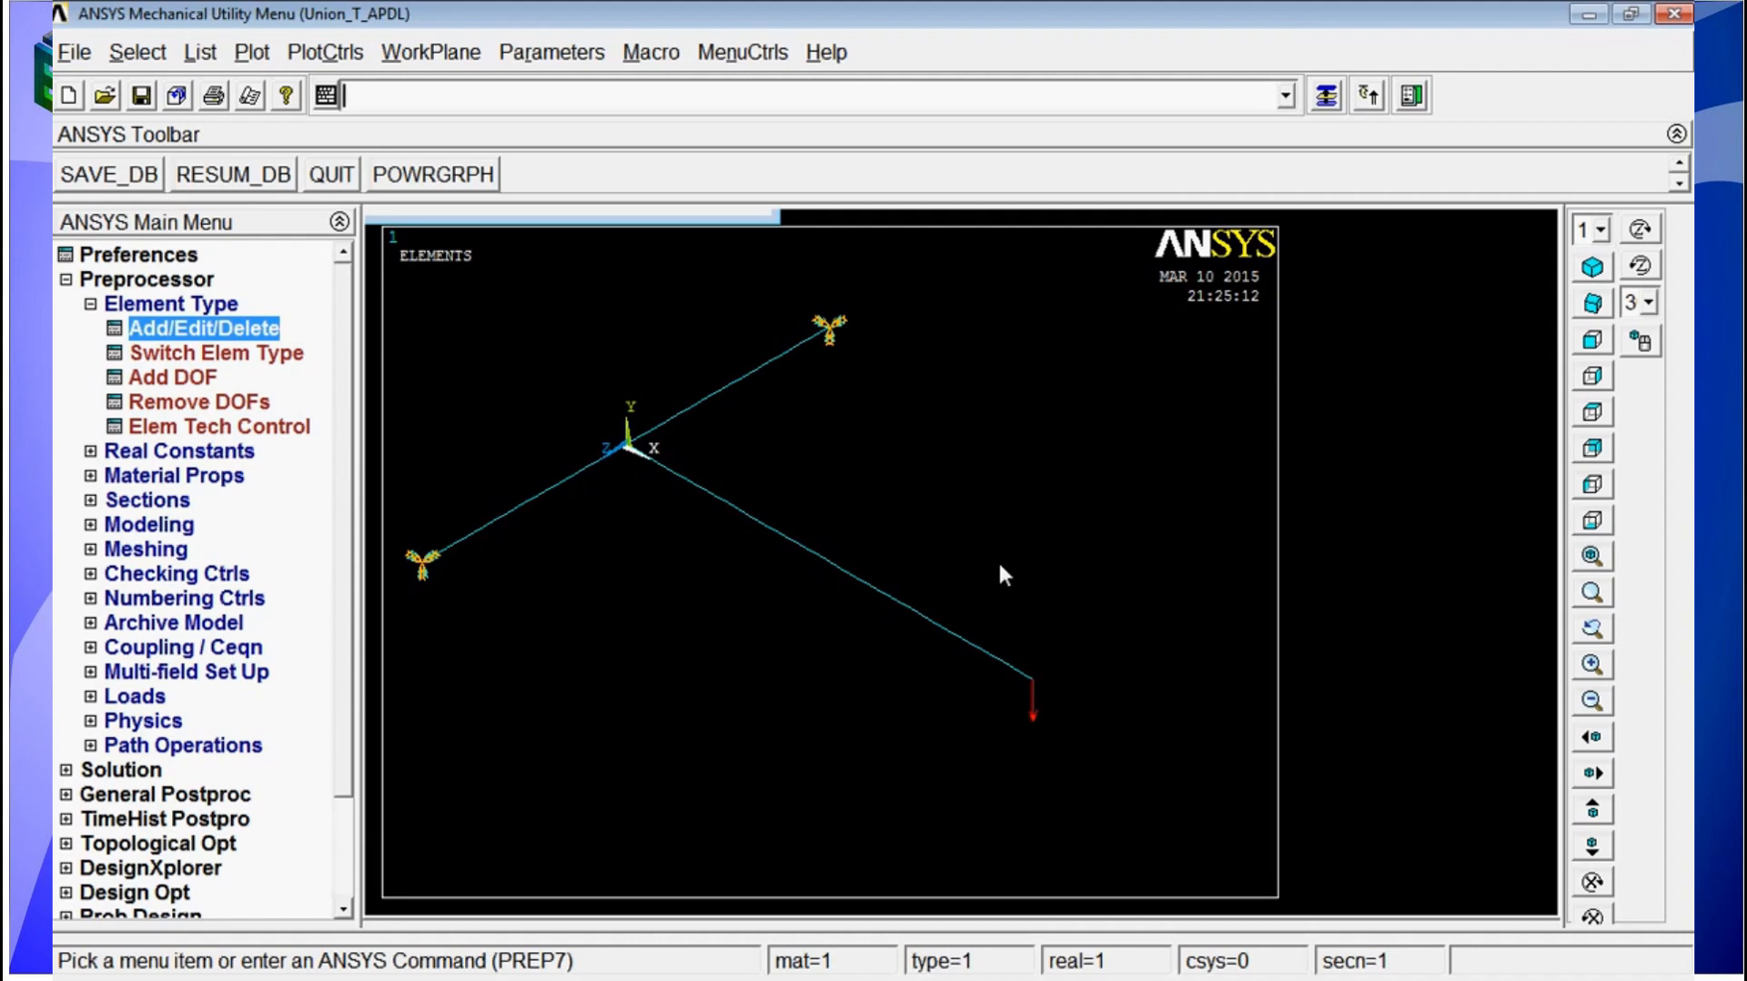
# - Enter the solution processor with /SOLU and run the analysis with SOLVE
pyautogui.write('/')
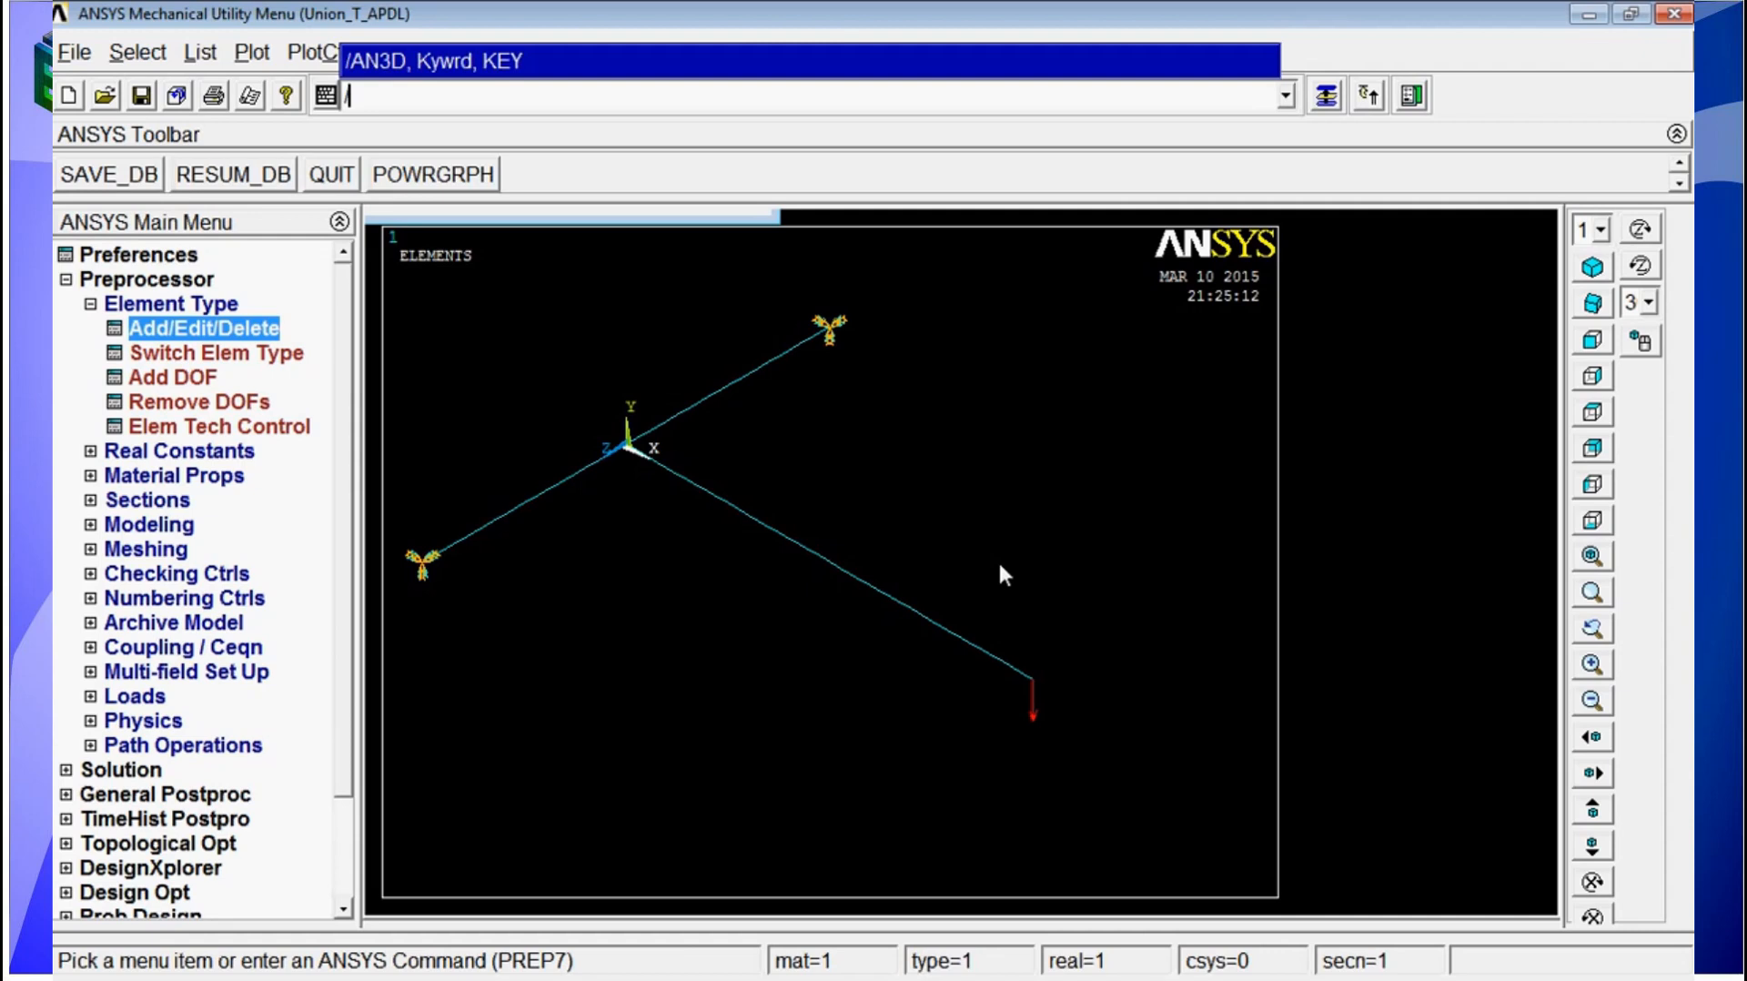
pyautogui.write('SOLU')
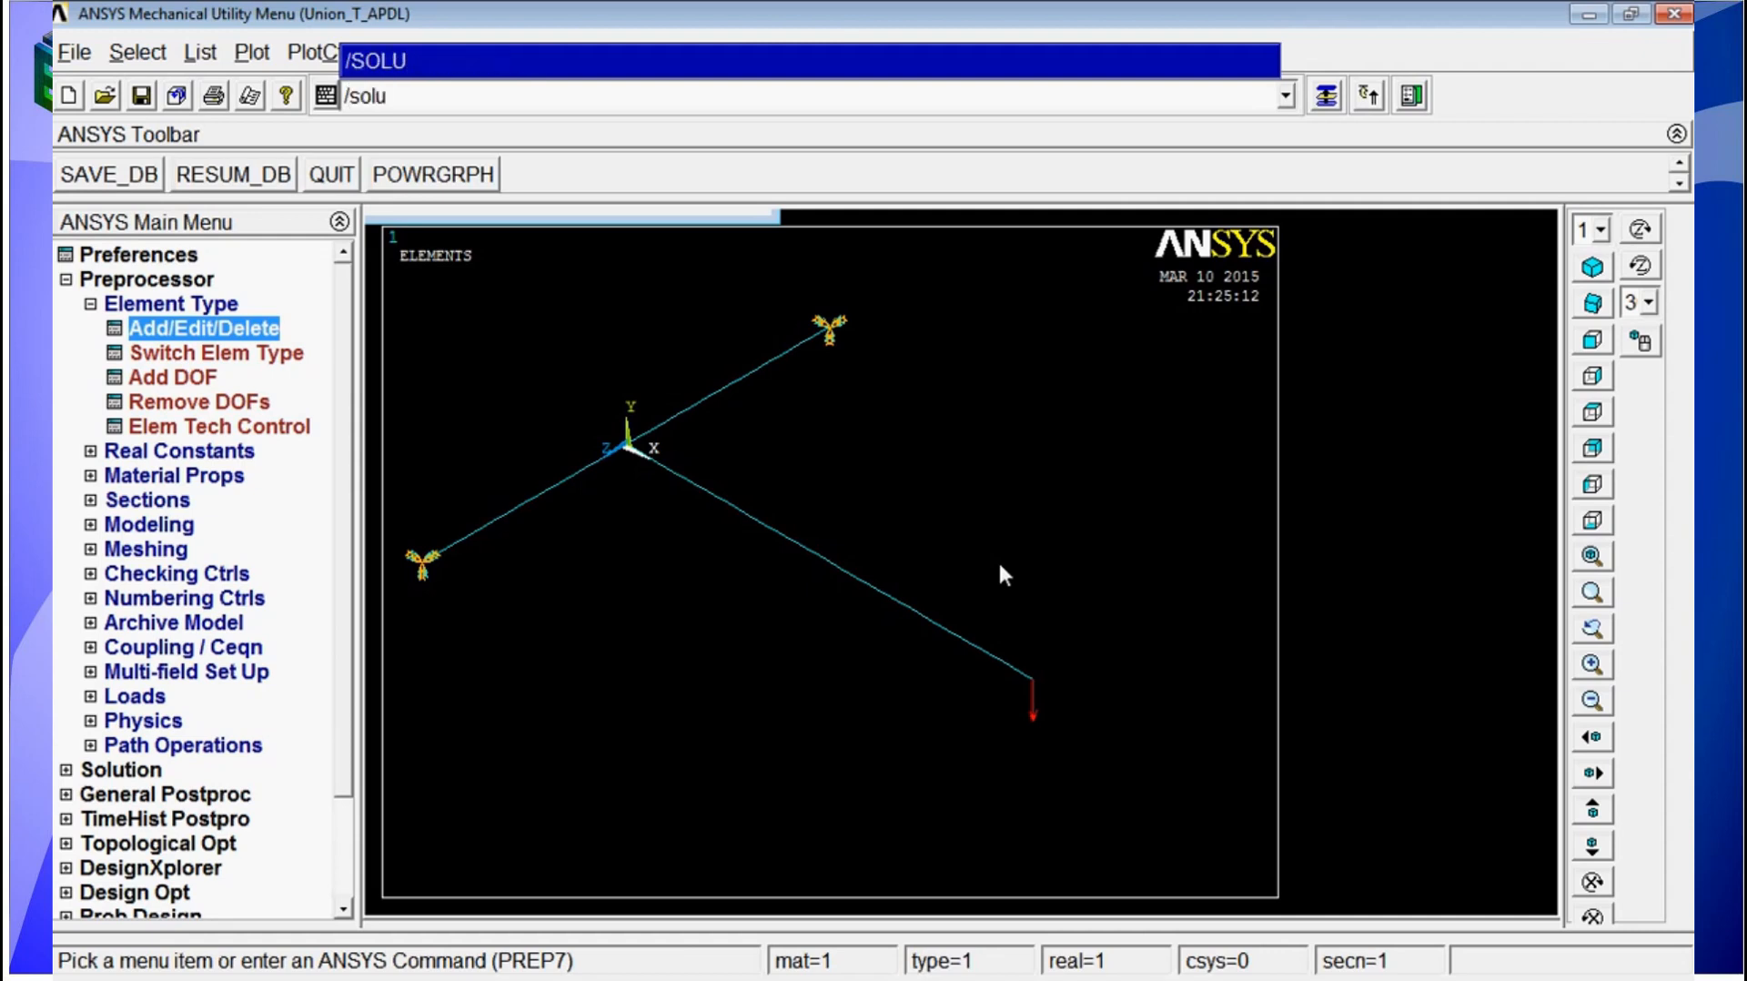
pyautogui.press('Return')
pyautogui.click(128, 304)
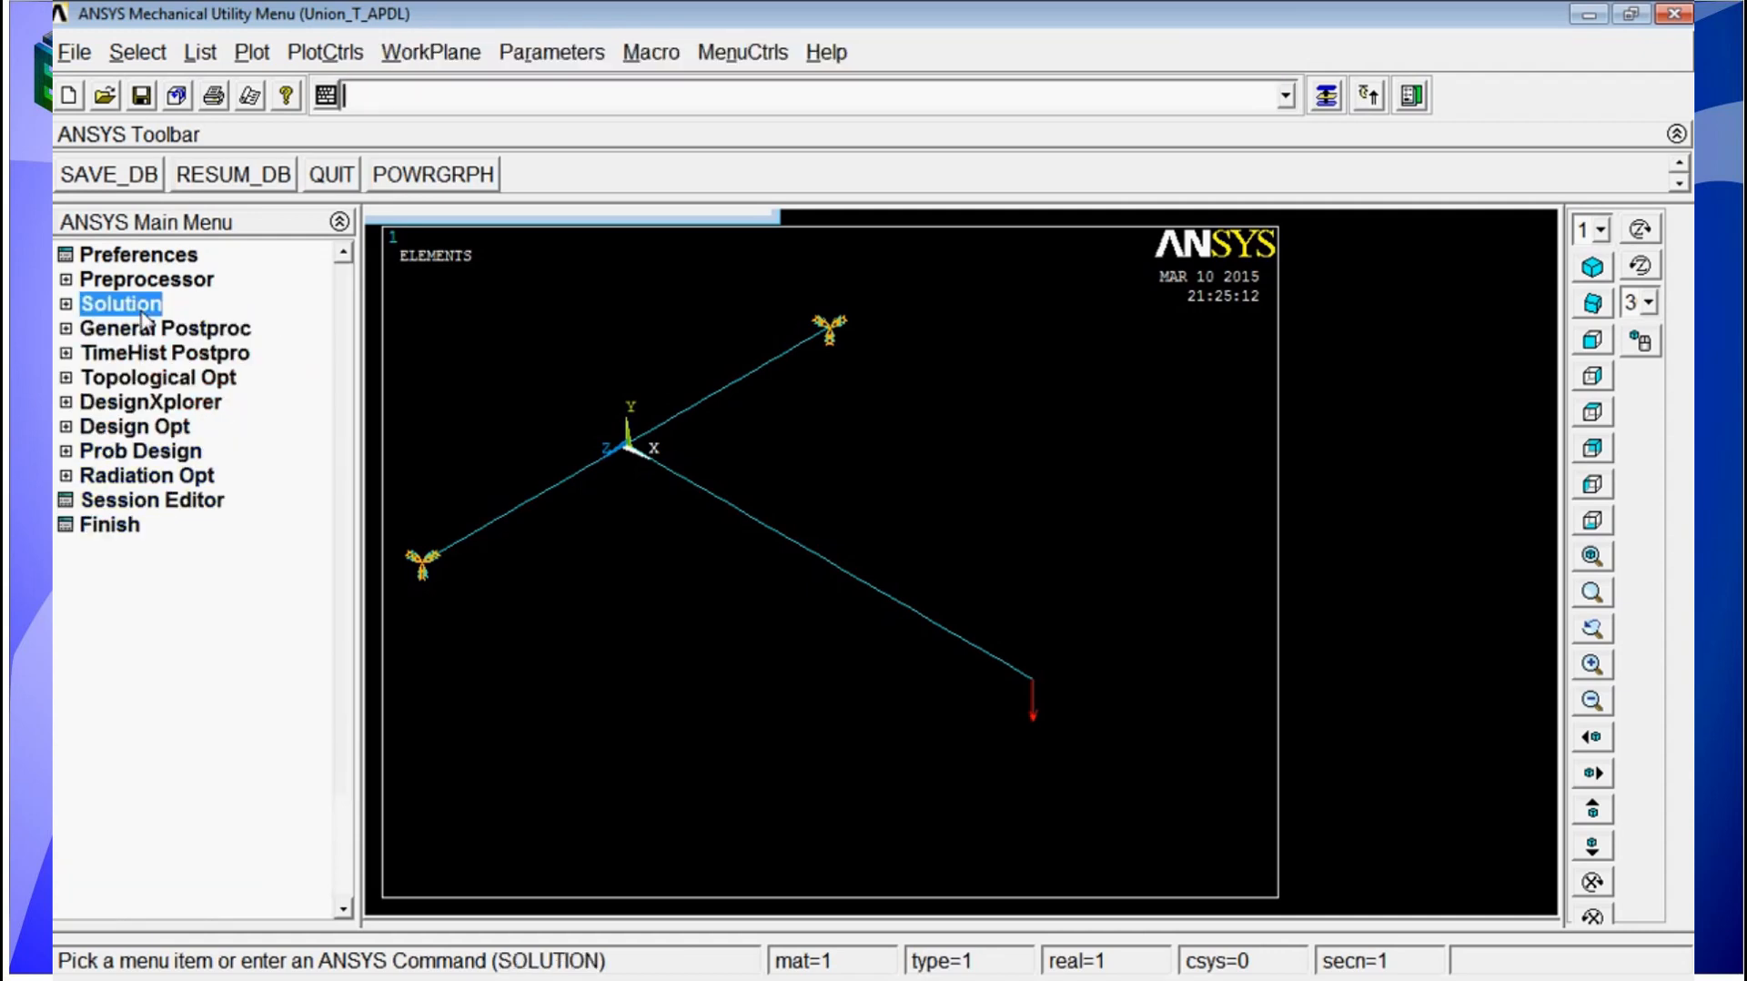
pyautogui.write('sol')
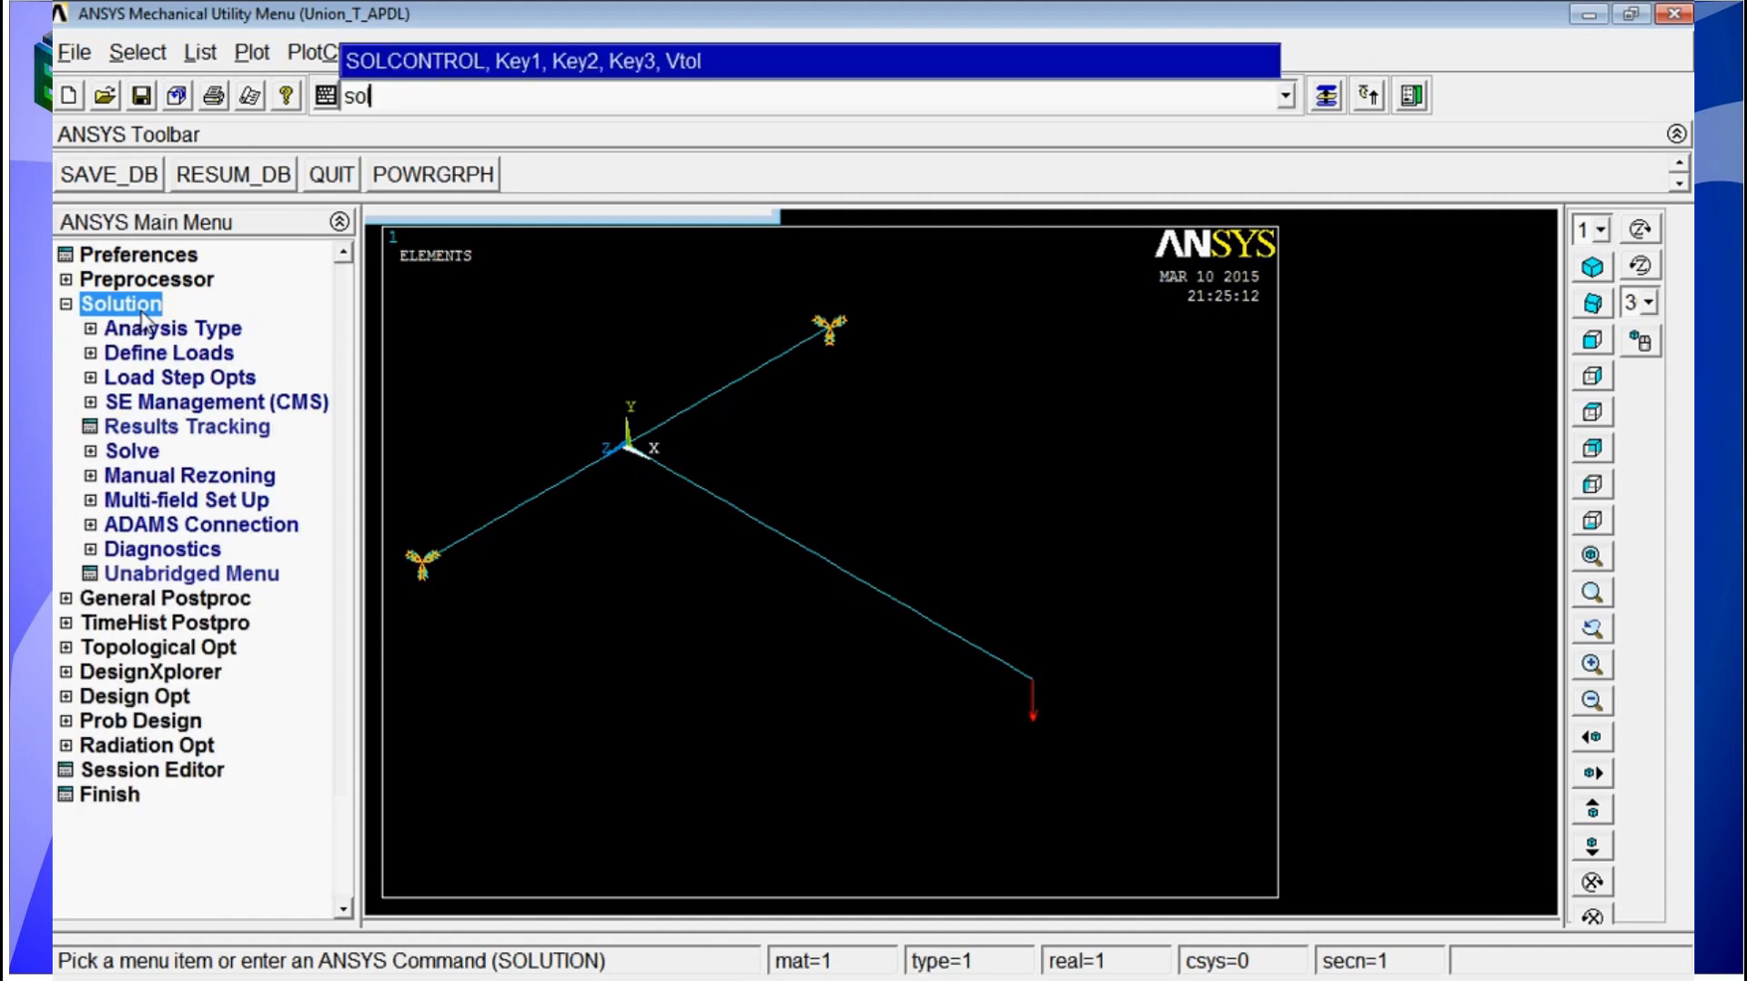
pyautogui.write('ve')
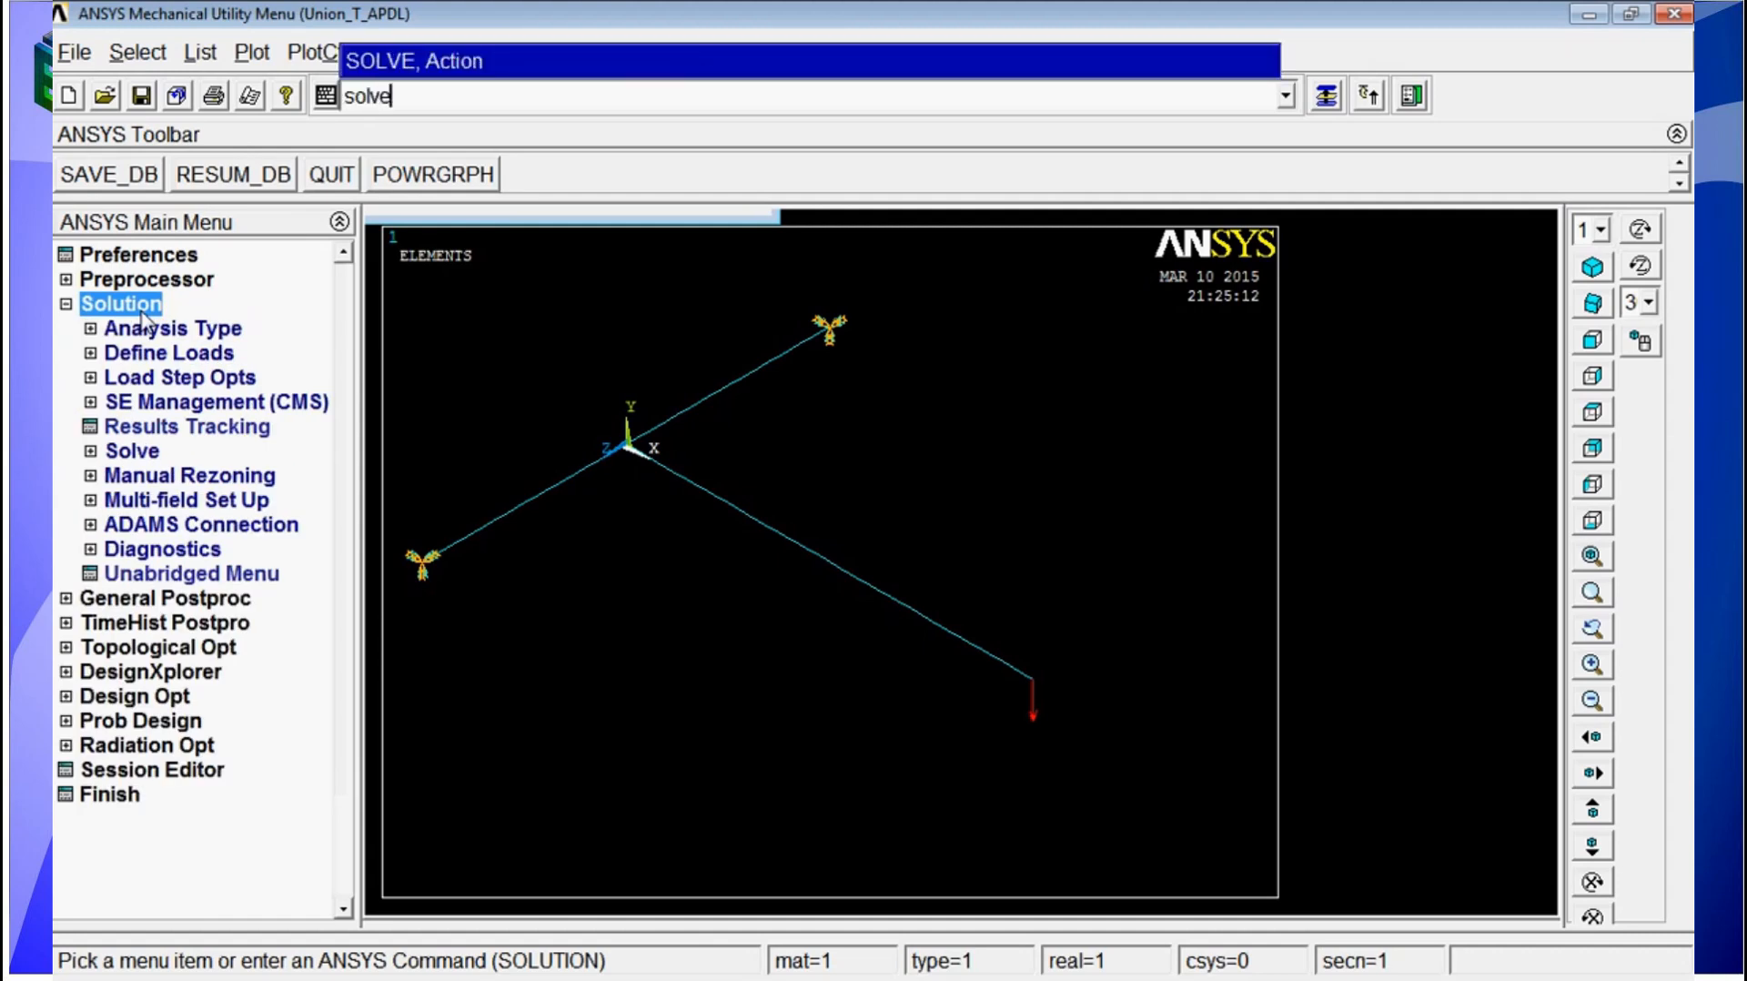
pyautogui.press('Return')
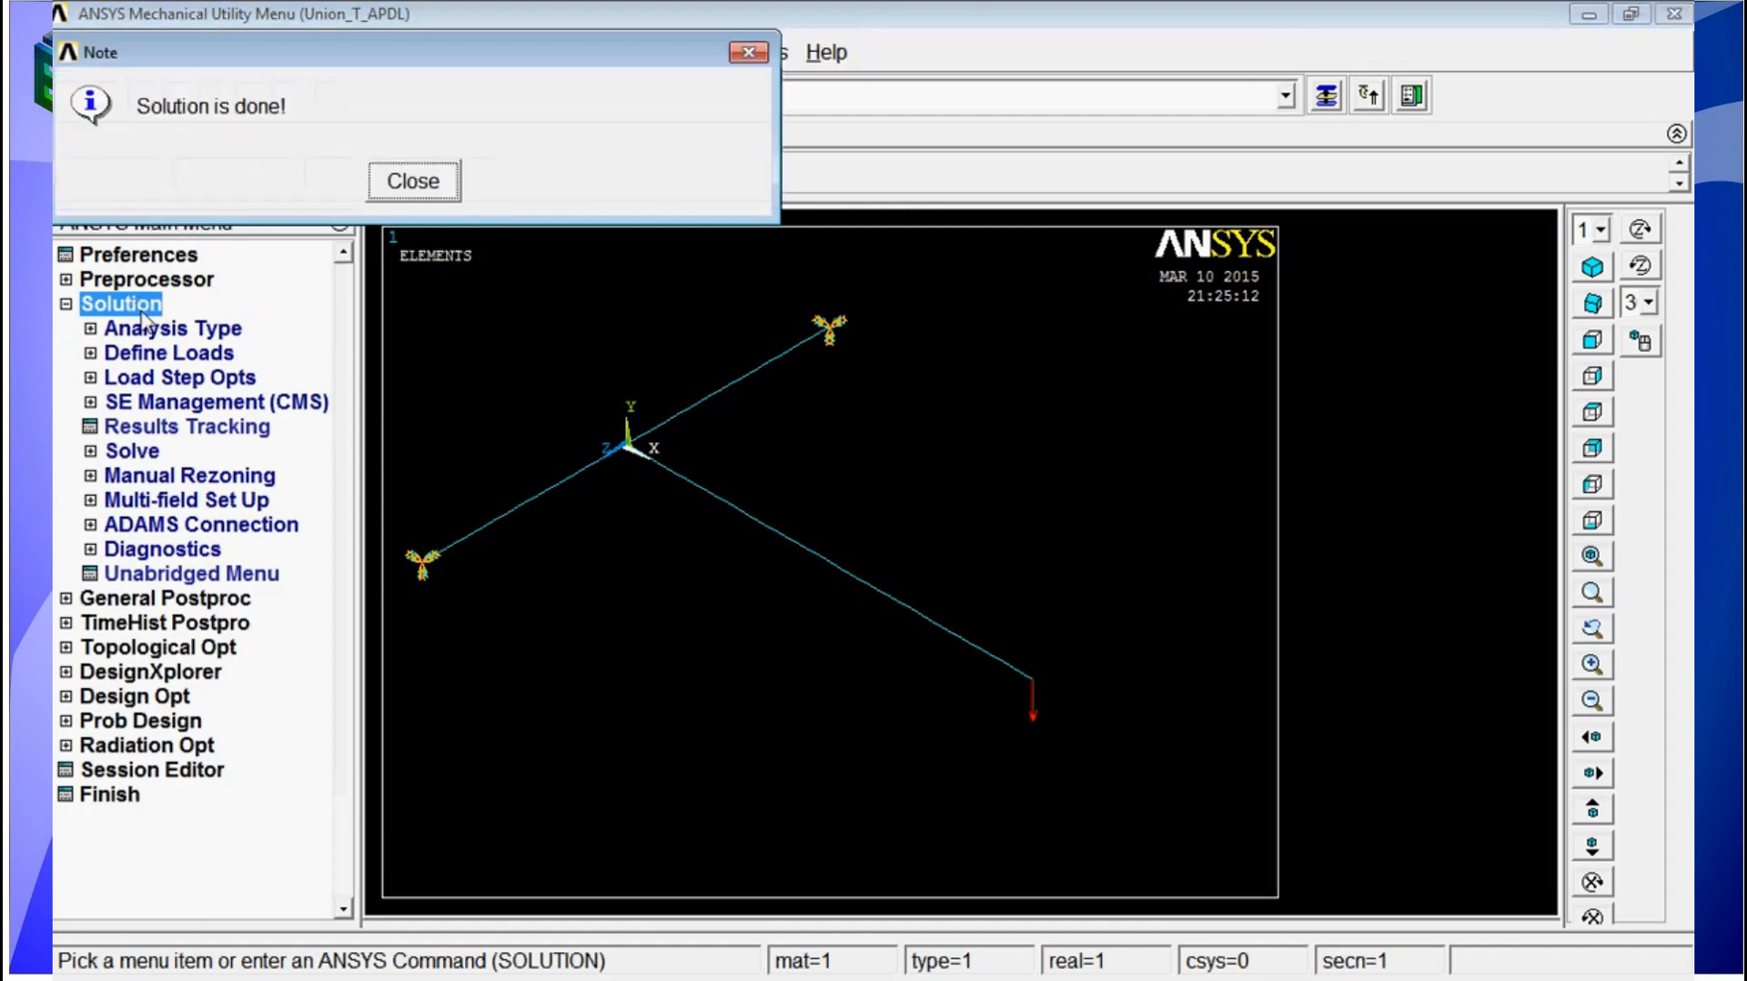
# - Close the solution completion note, enter the general postprocessor with /POST1 and expand its set of commands
pyautogui.click(414, 182)
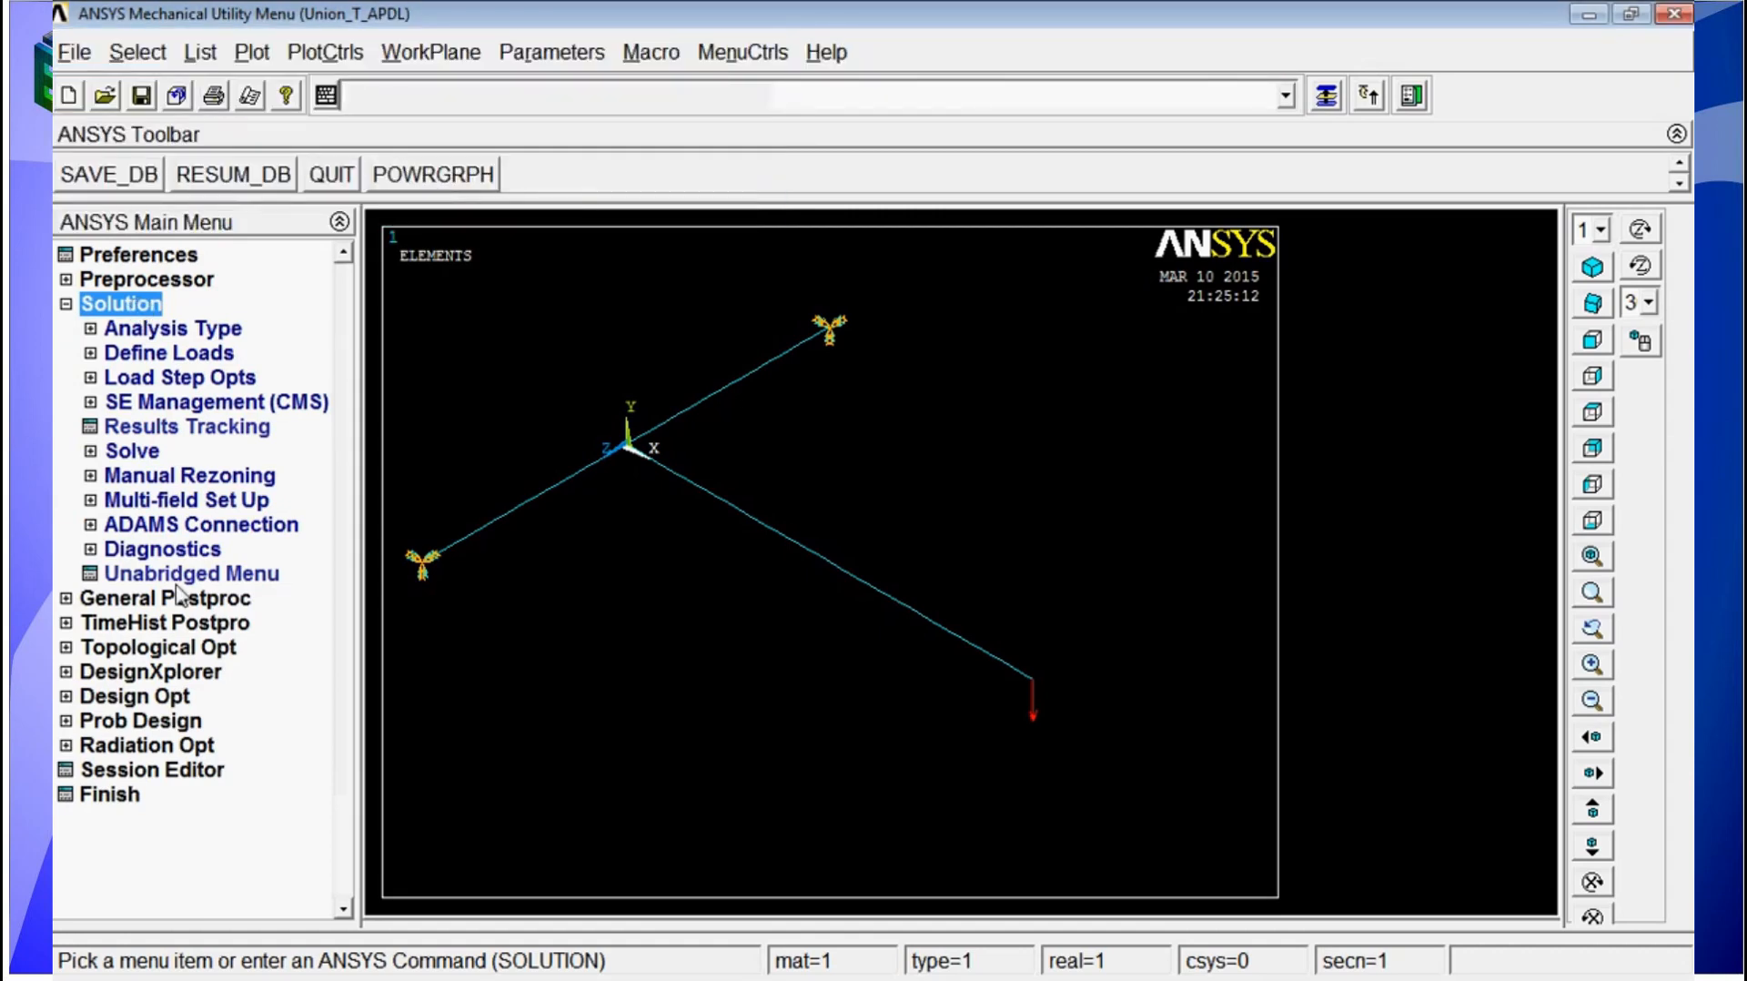
pyautogui.write('/post1')
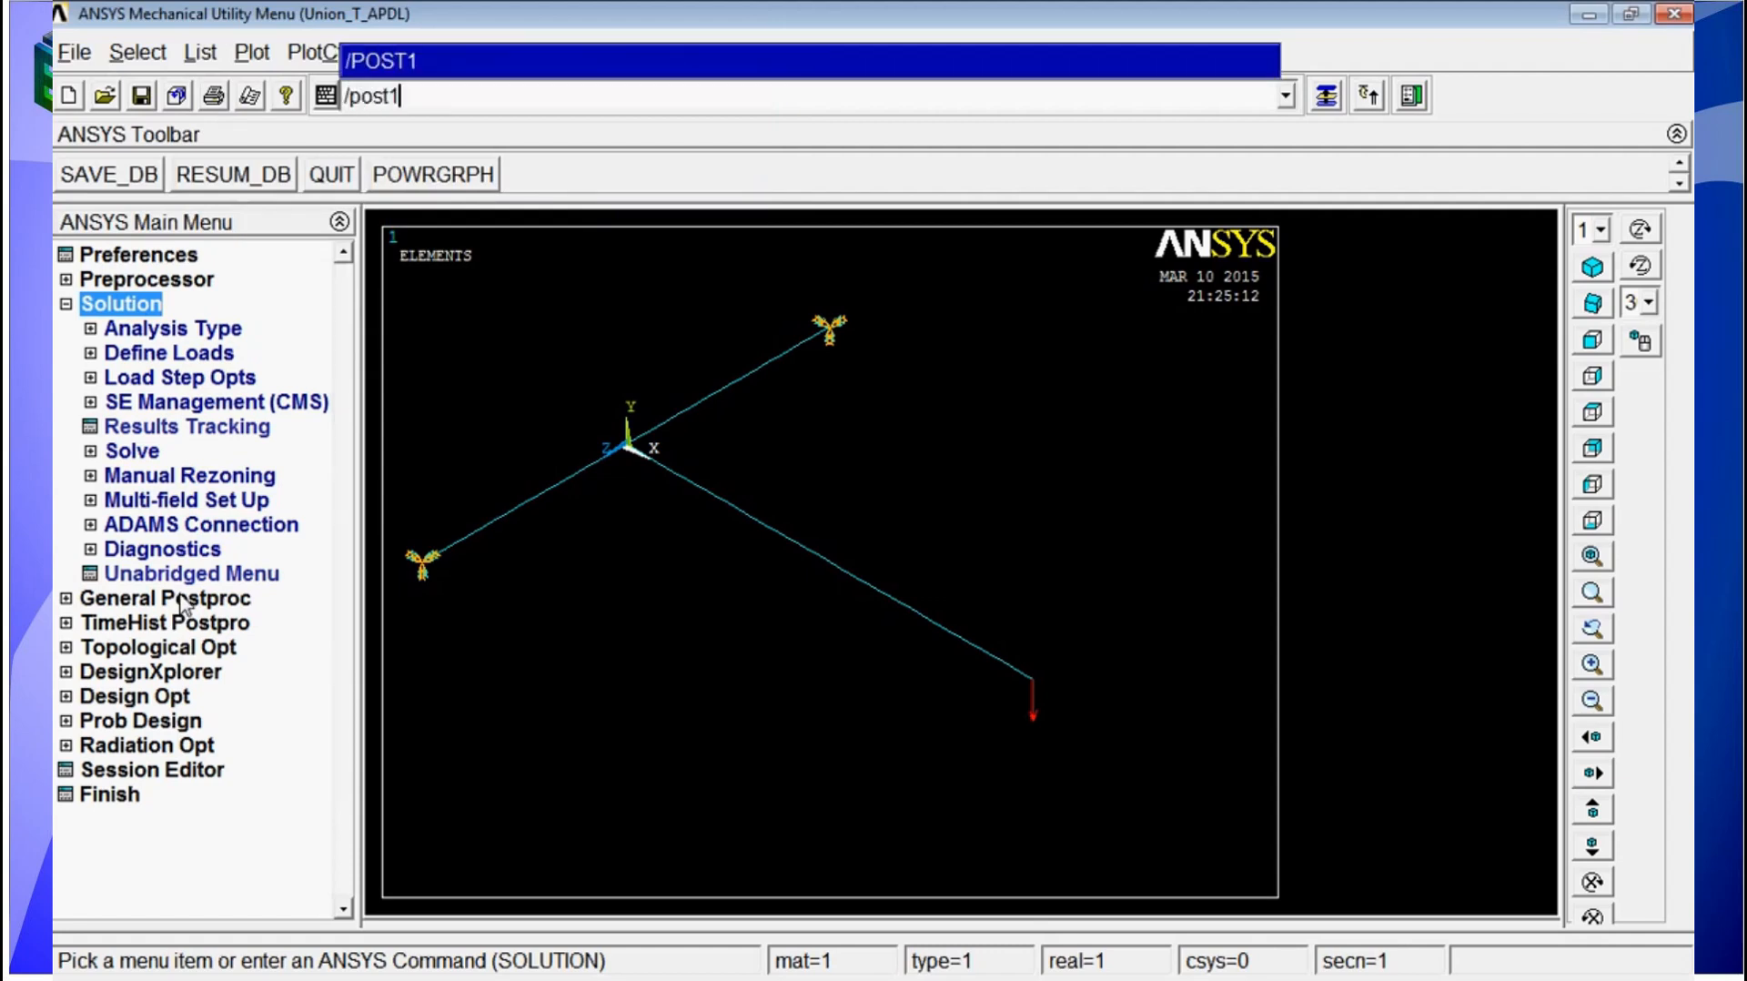
pyautogui.press('Return')
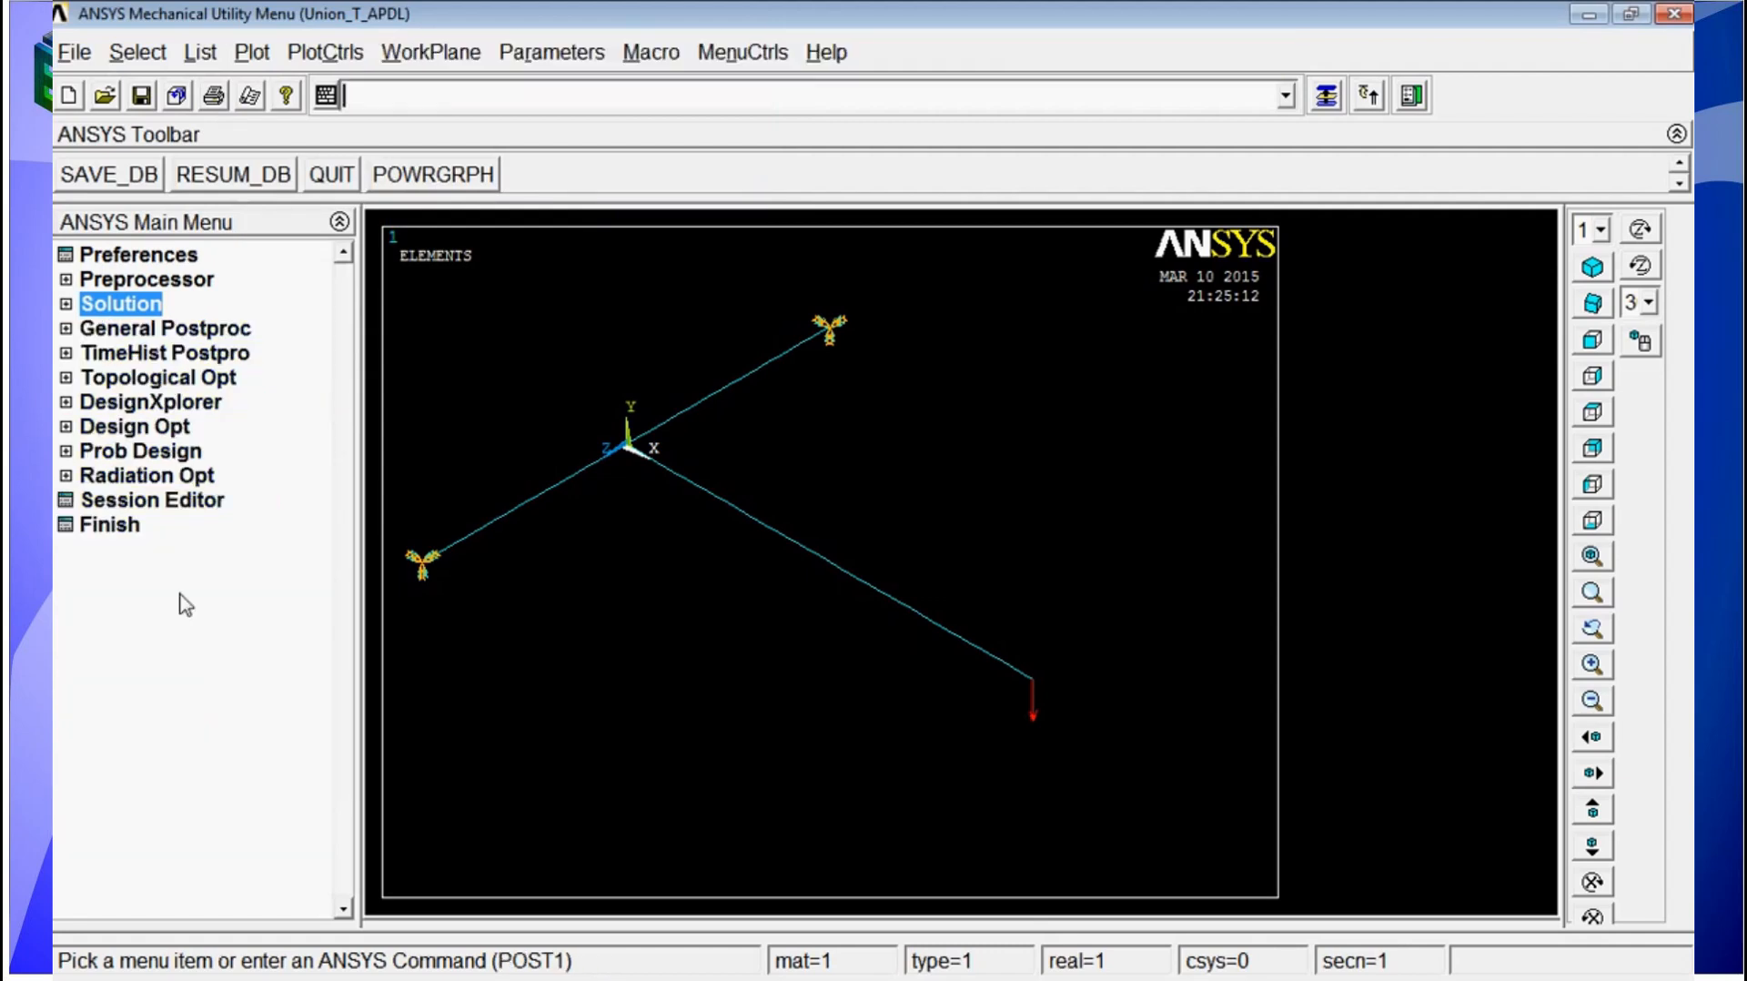
pyautogui.click(172, 329)
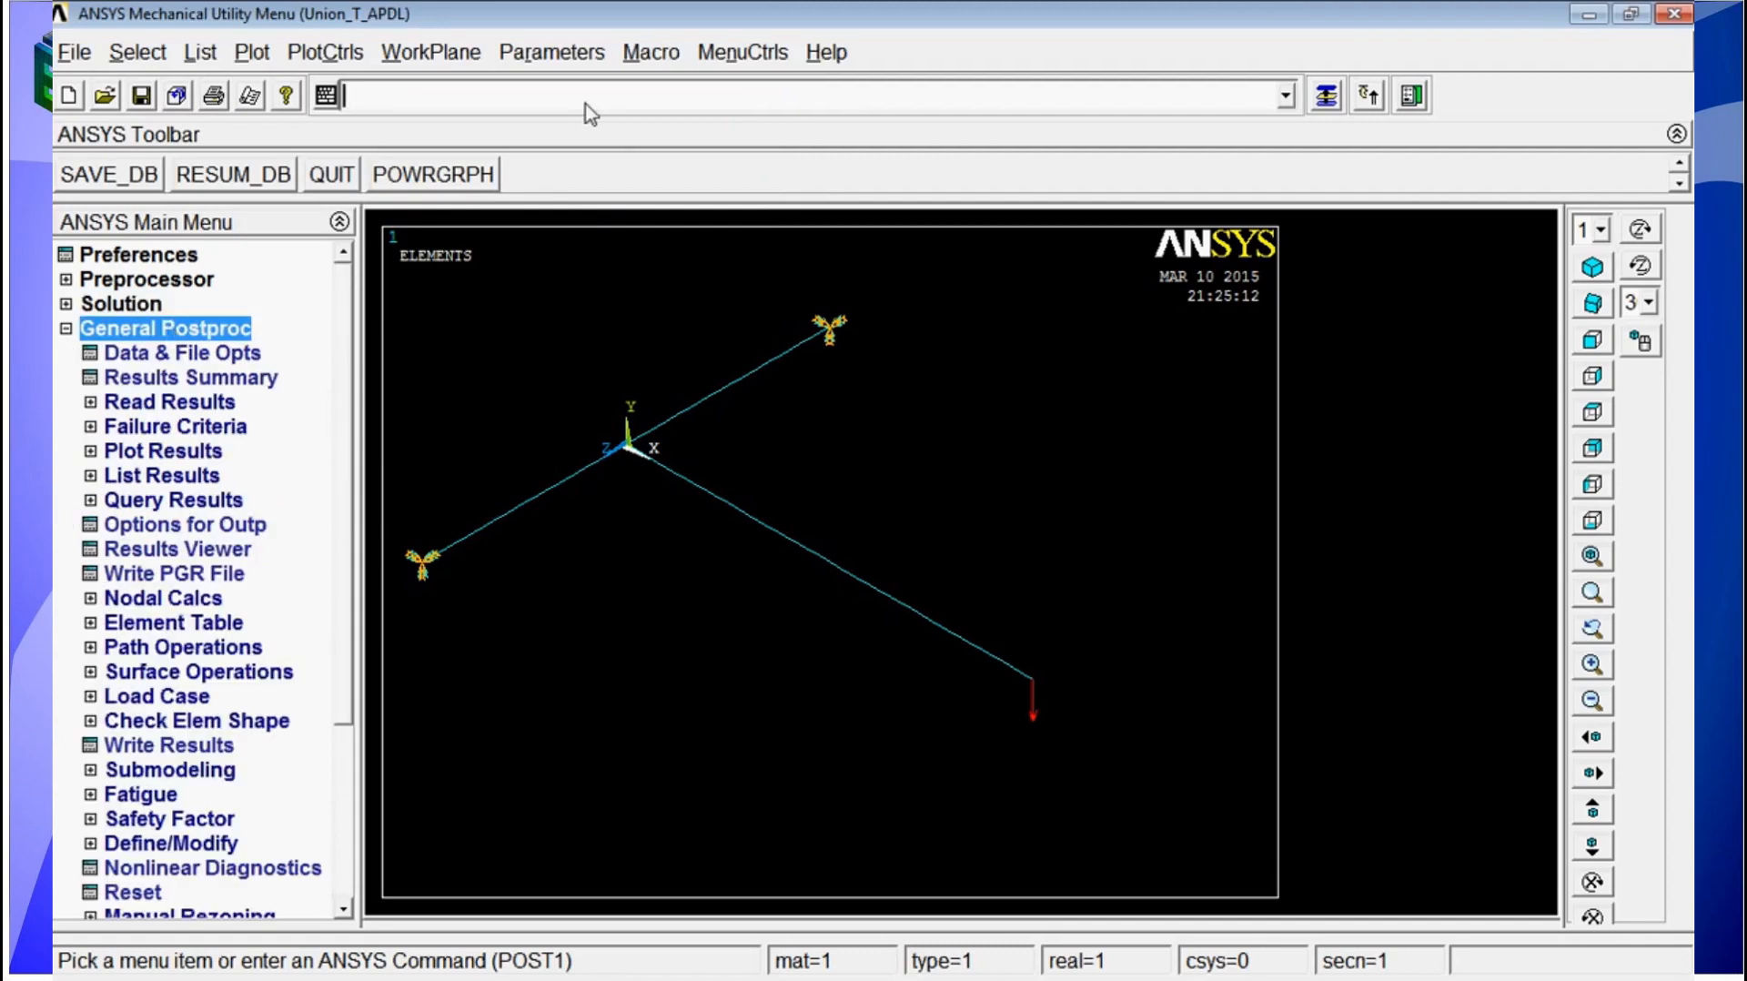
# - Plot the nodal displacement vector sum of the beam joint with PLNSOL,U,SUM
pyautogui.write('pln')
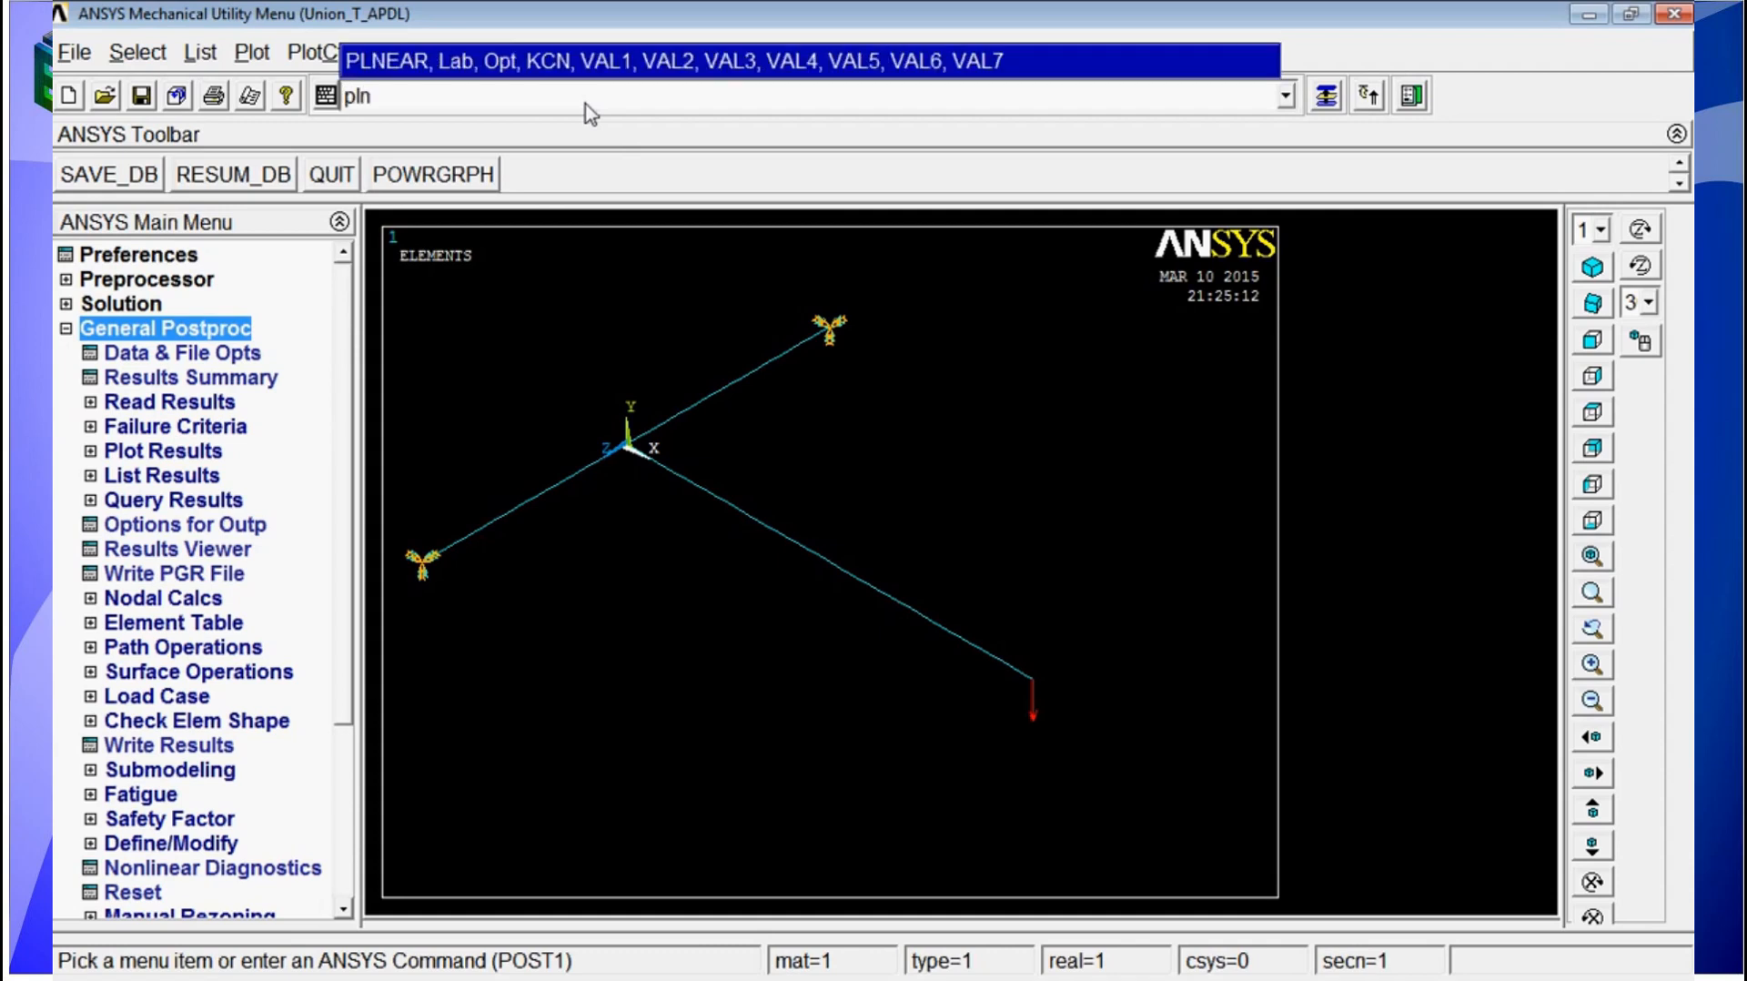
pyautogui.write('sol,u,sum')
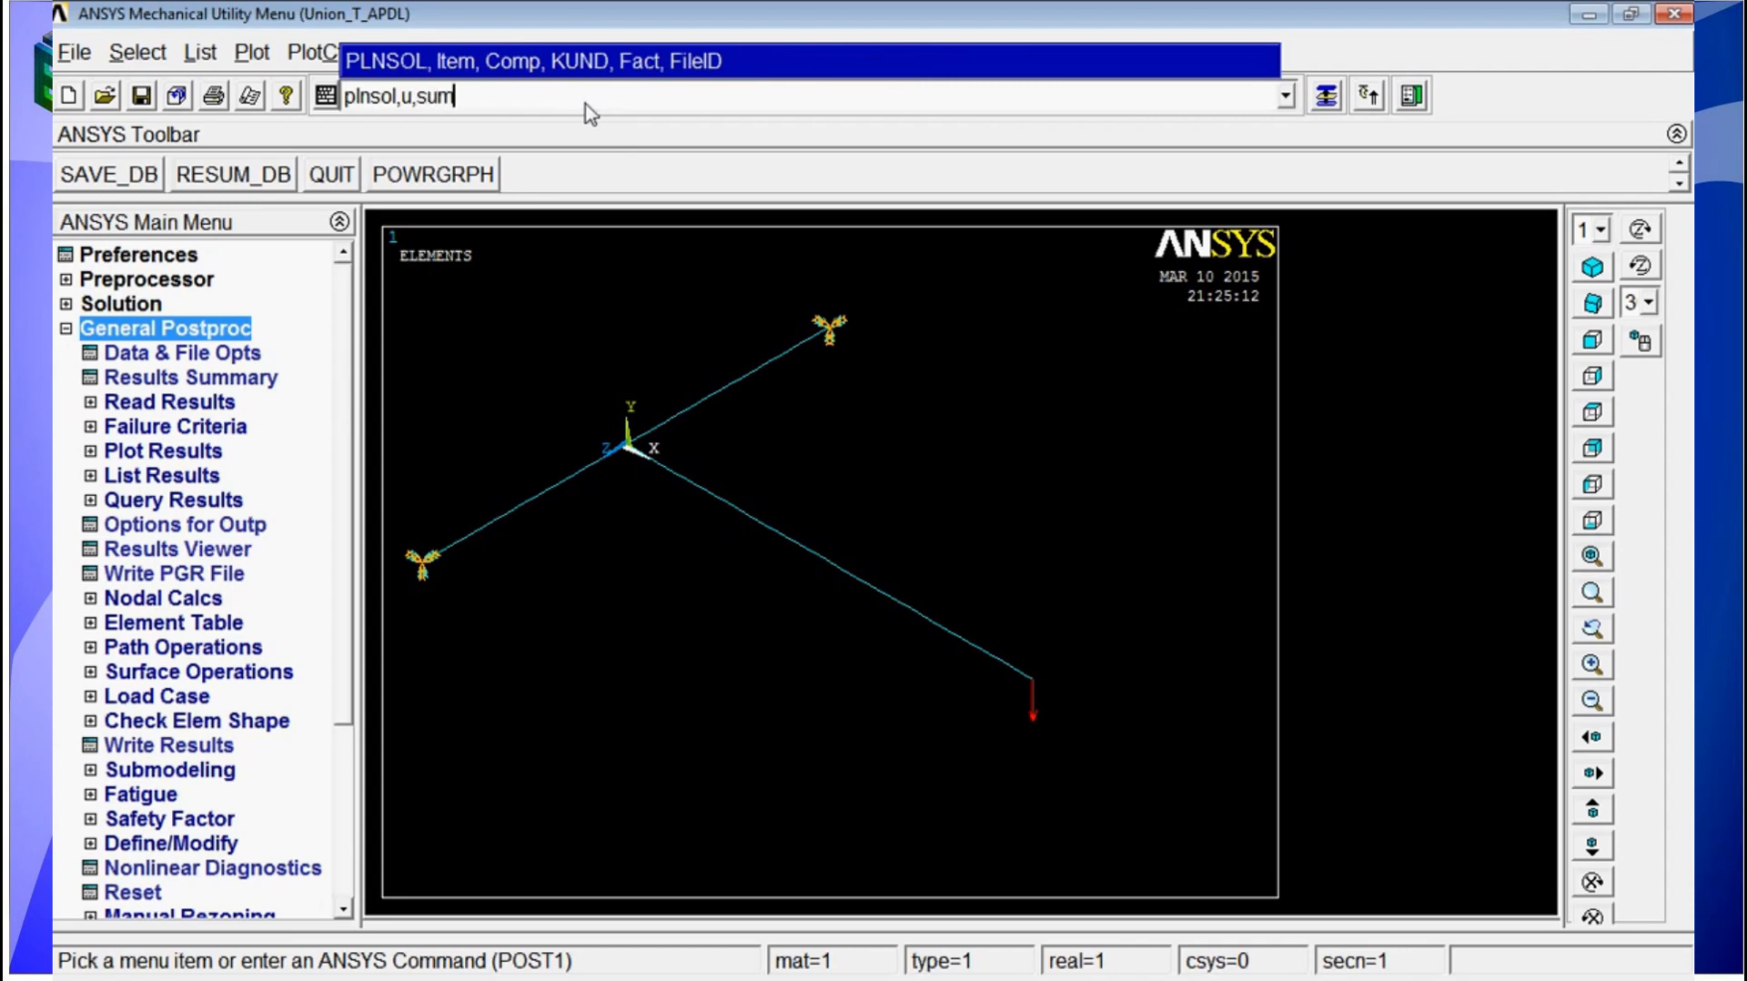
pyautogui.press('Return')
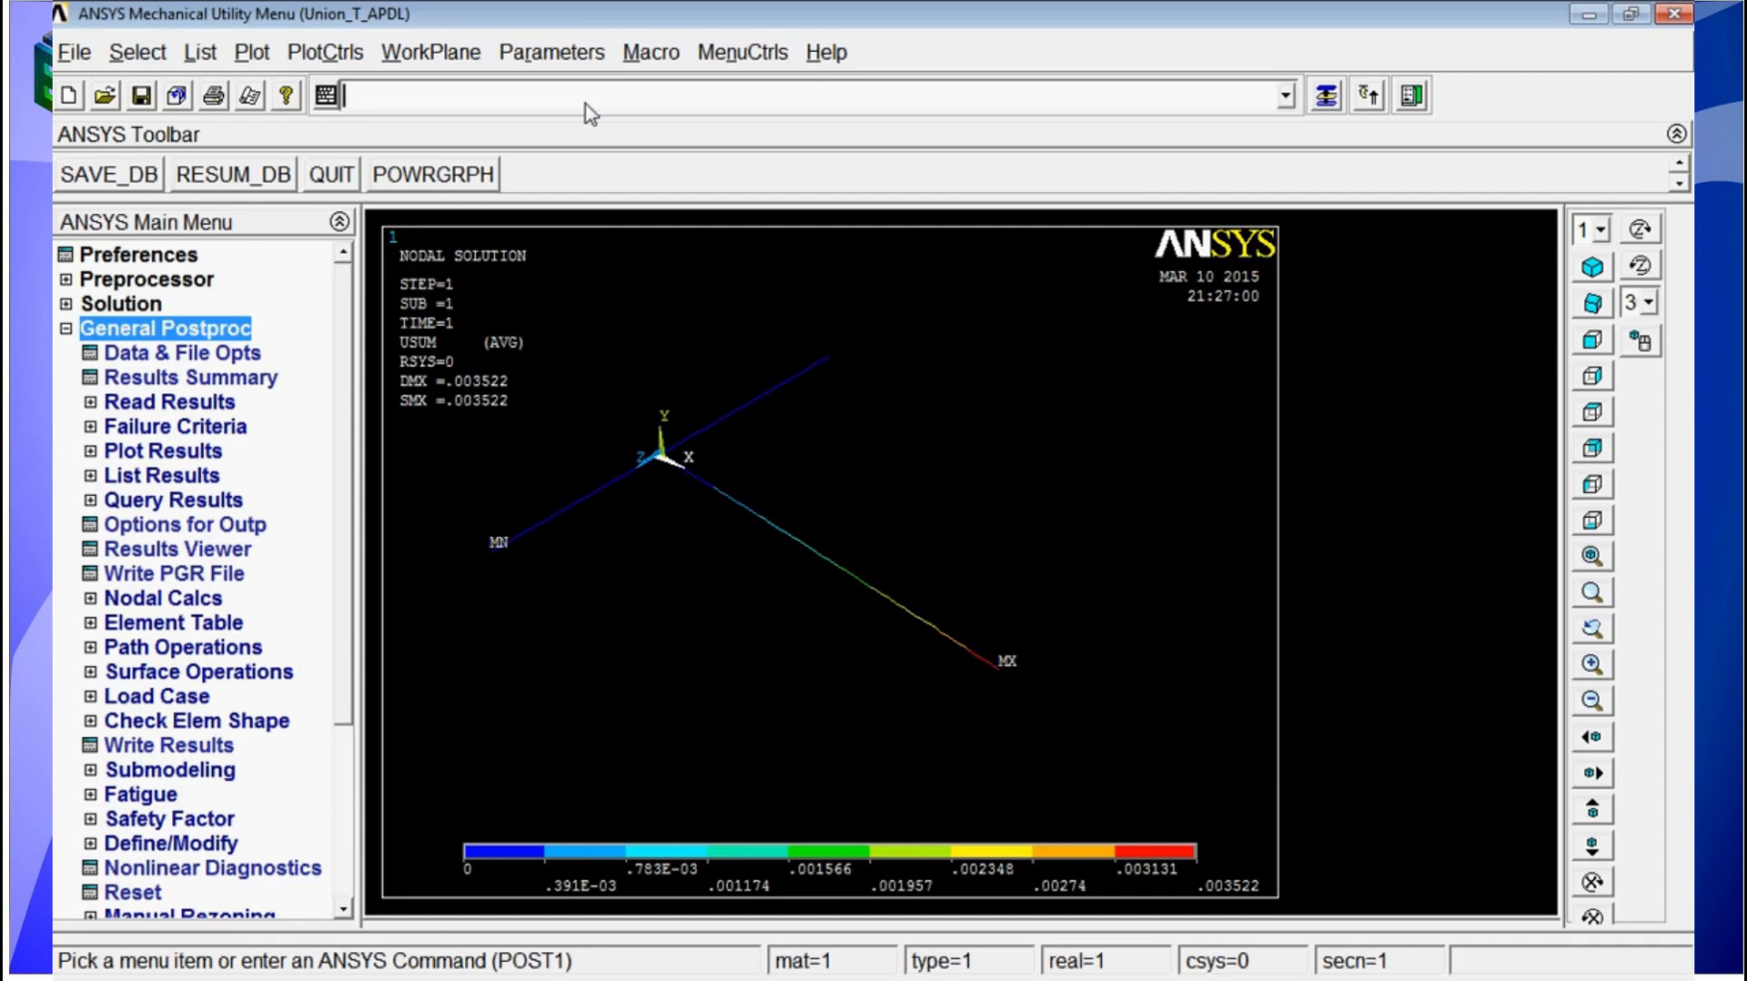
# - Plot the nodal von Mises equivalent stress of the beam joint with PLNSOL,S,EQV
pyautogui.write('plnsol,')
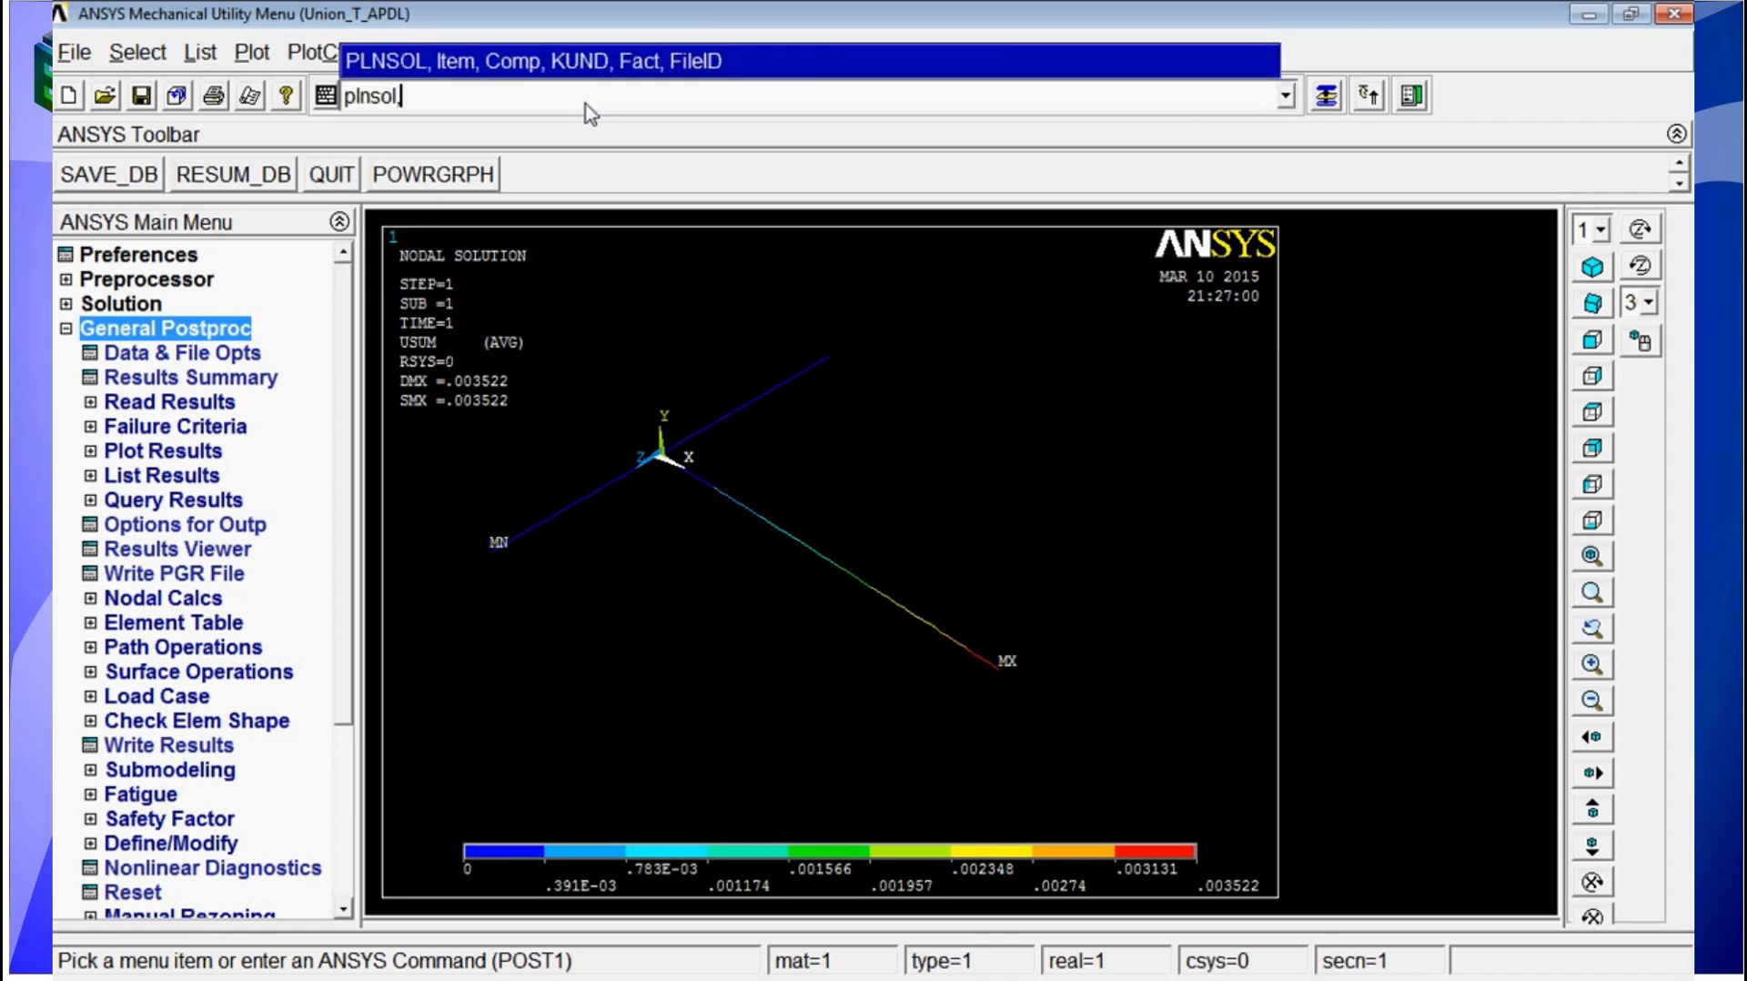
pyautogui.write('s,eqv')
pyautogui.press('Return')
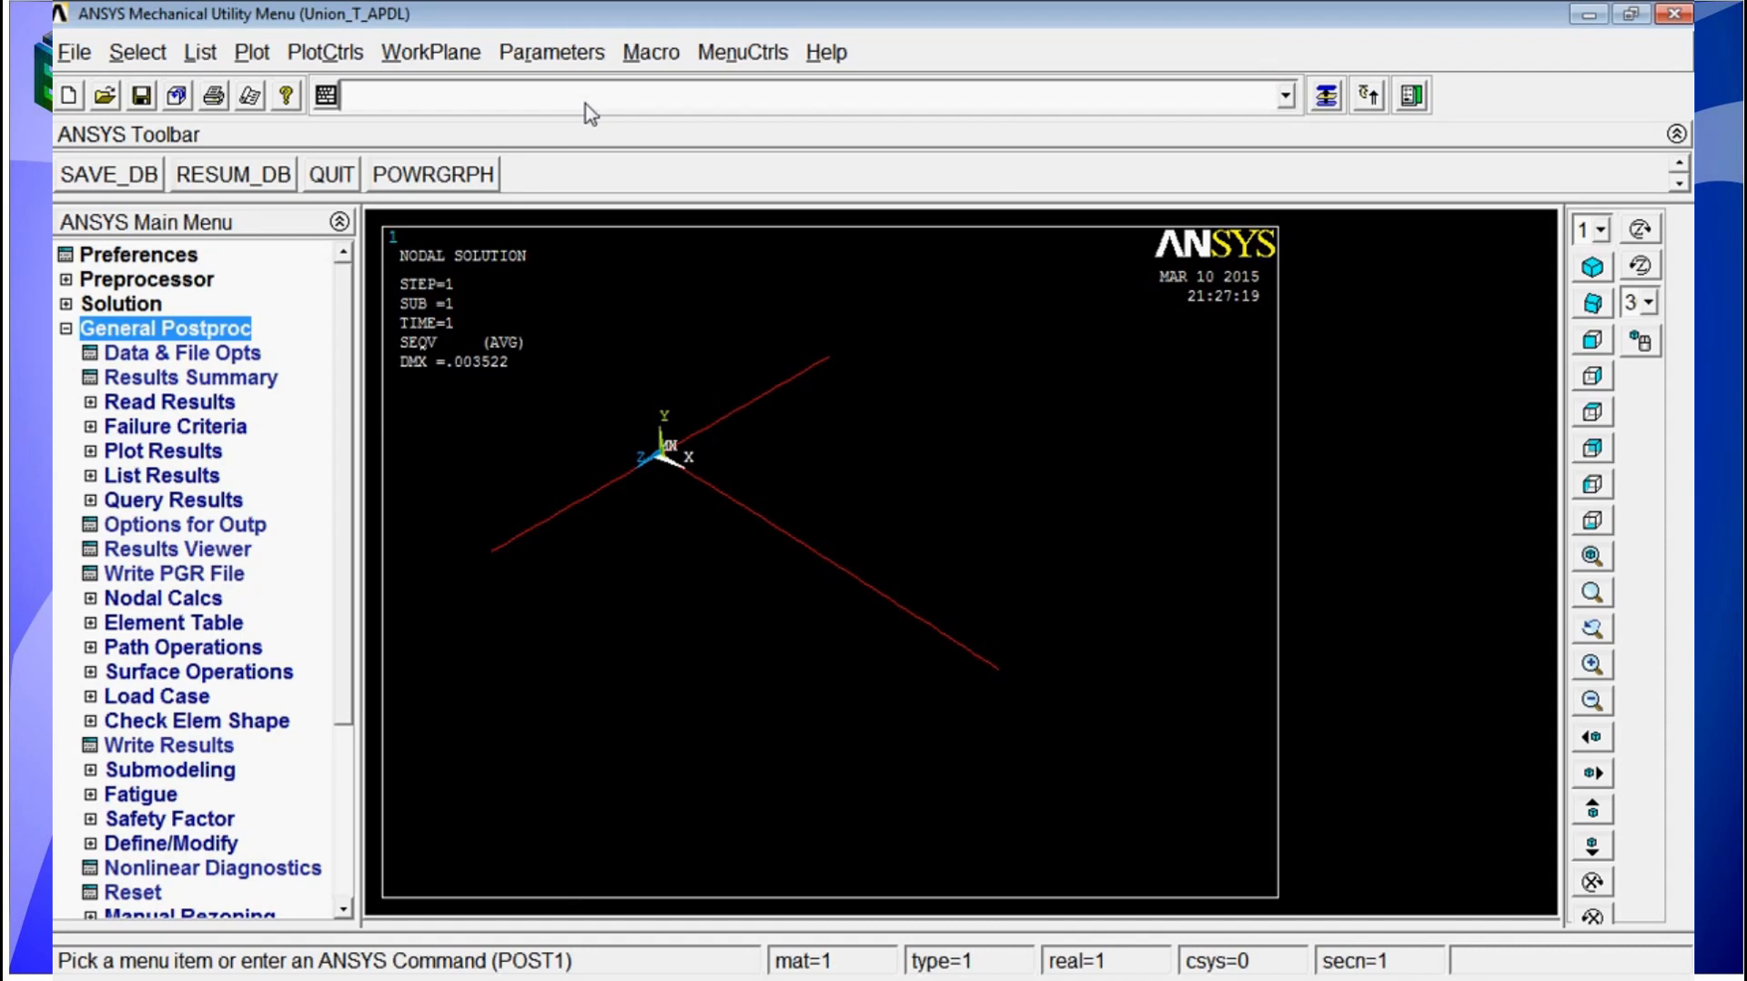
# - Turn on the 3D display of the beam cross-section with /ESHAPE,1,1 and redraw the stress plot with the replot command
pyautogui.write('/')
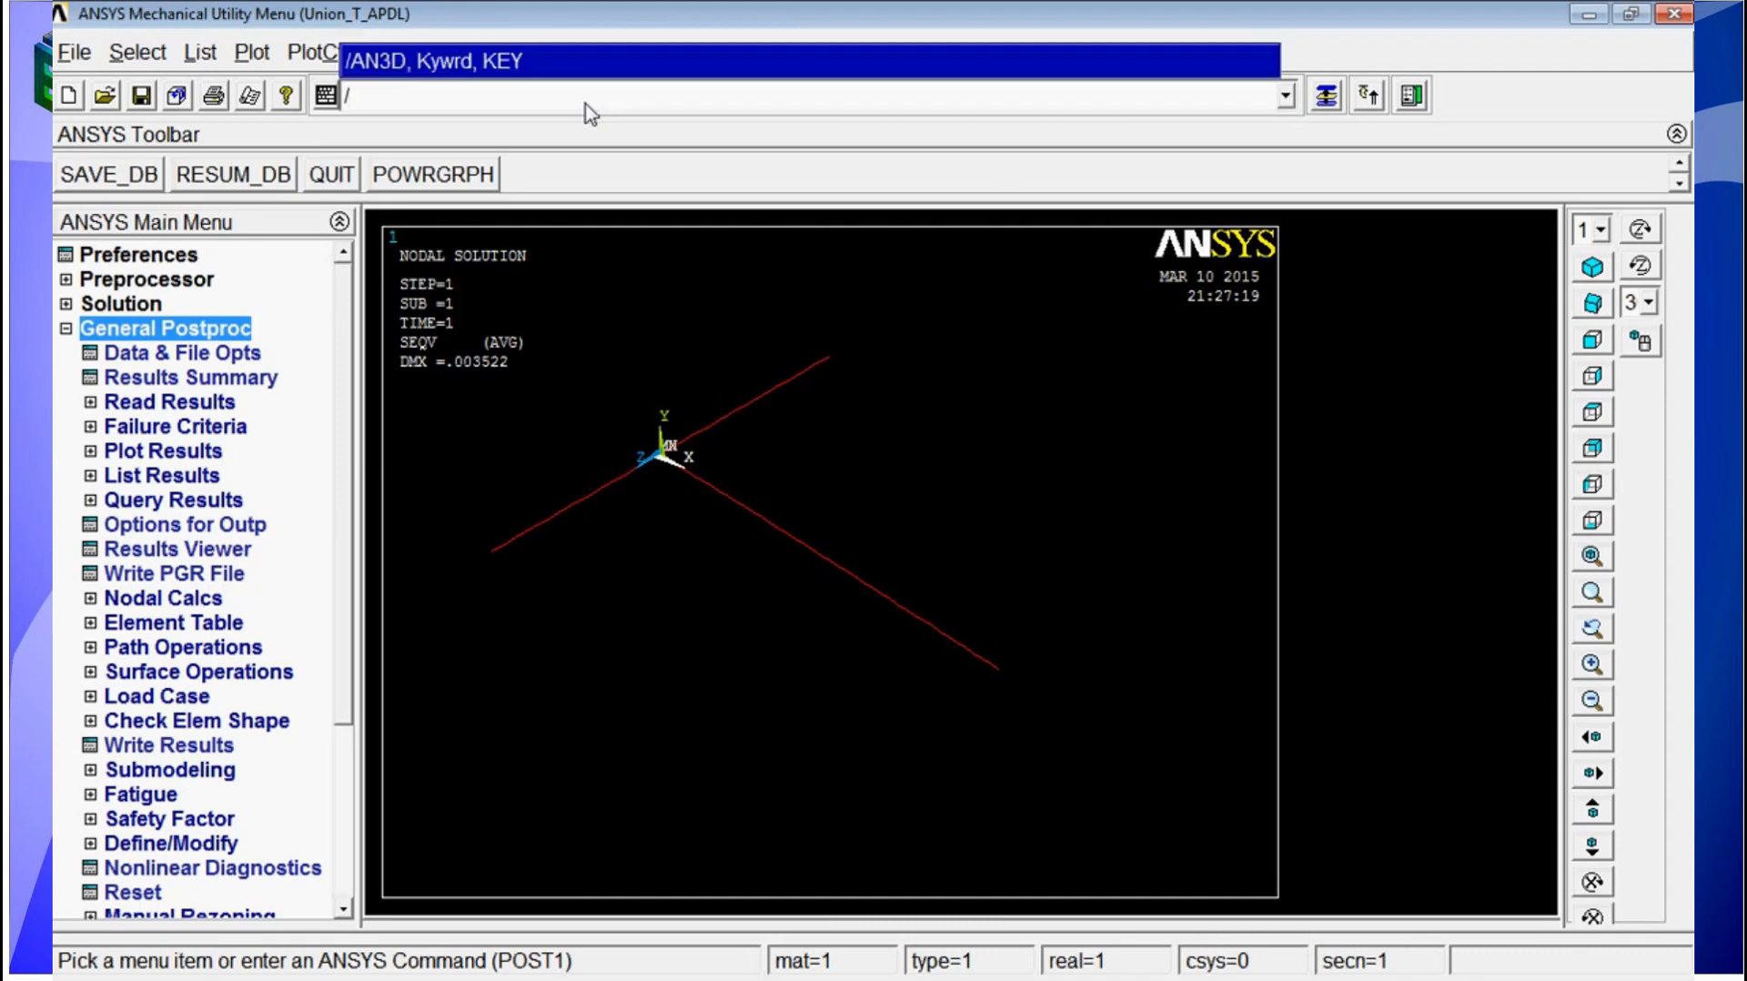
pyautogui.write('eshape,1,1')
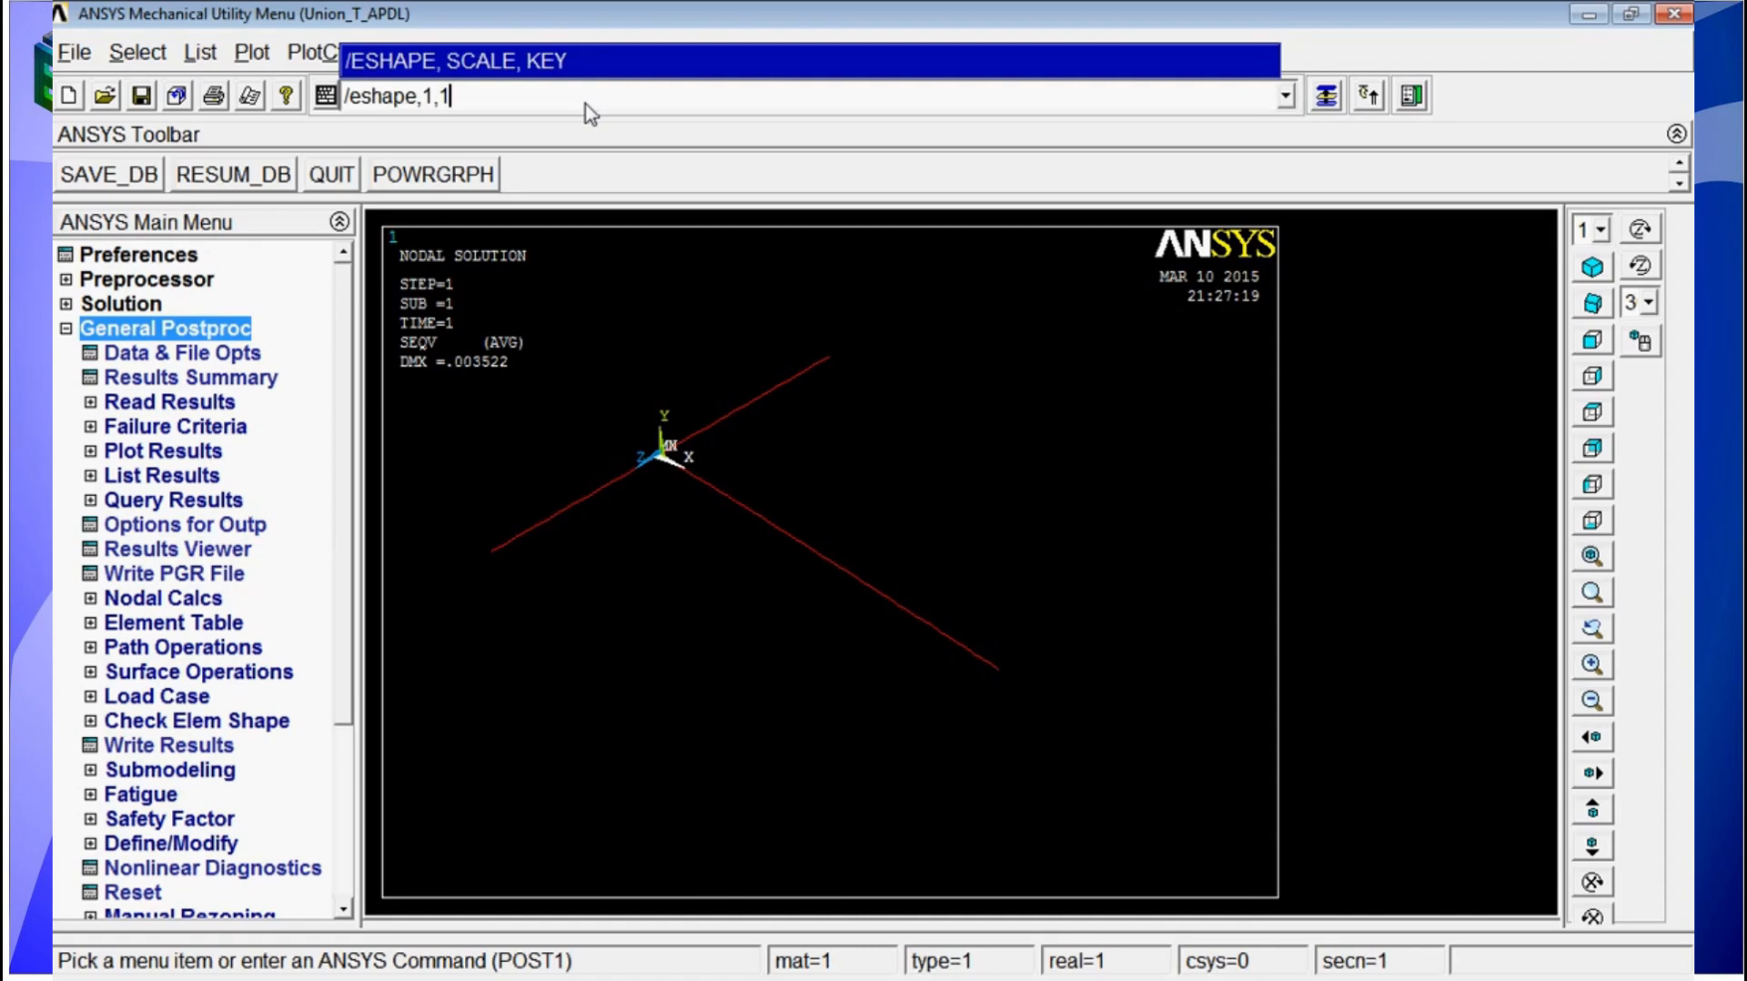
pyautogui.press('Return')
pyautogui.write('/repl')
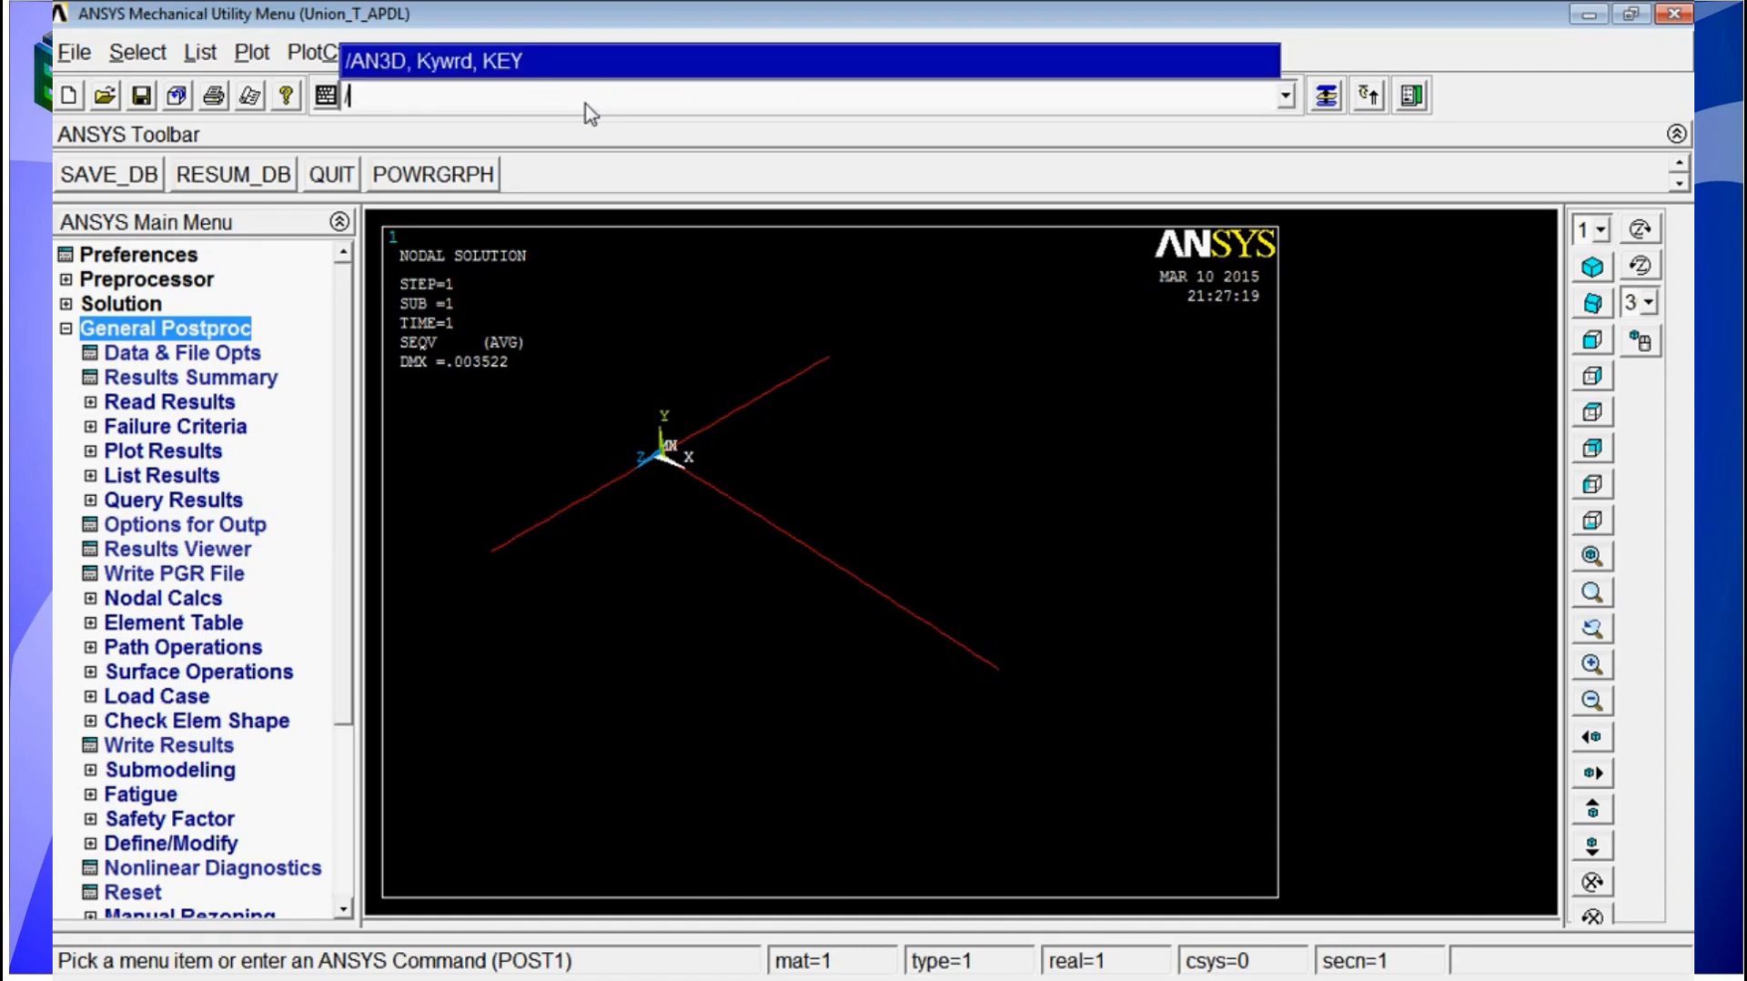
pyautogui.press('Return')
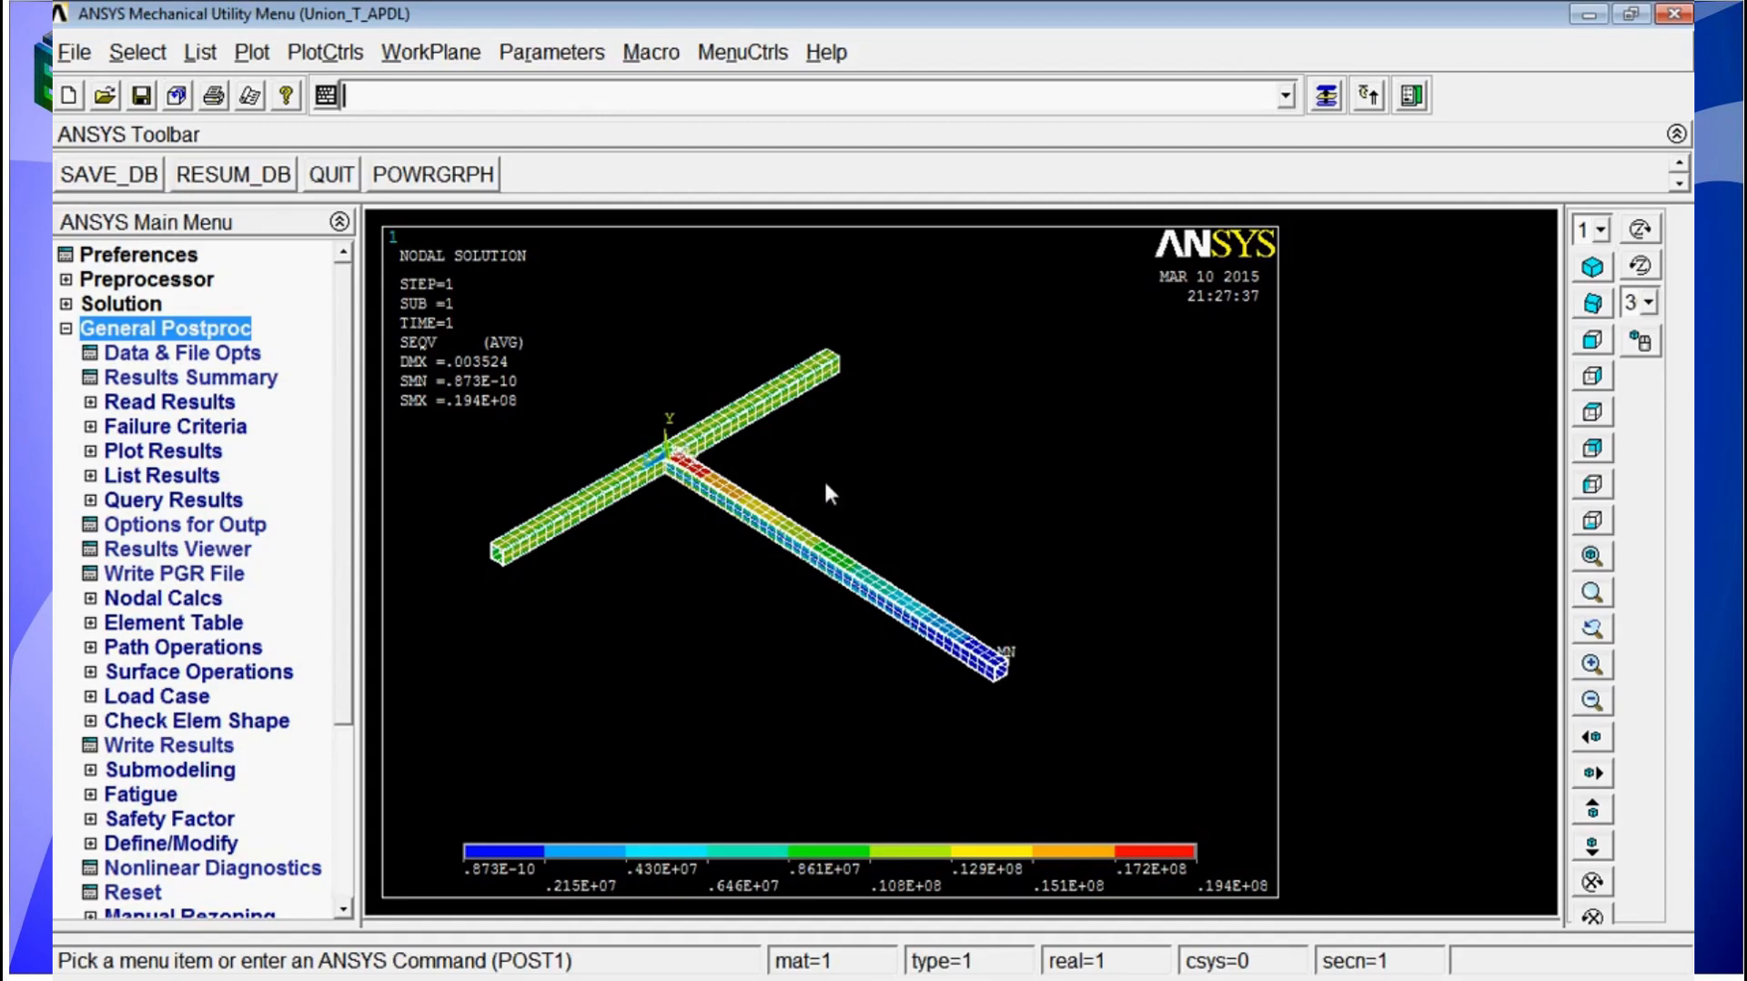
pyautogui.click(868, 486)
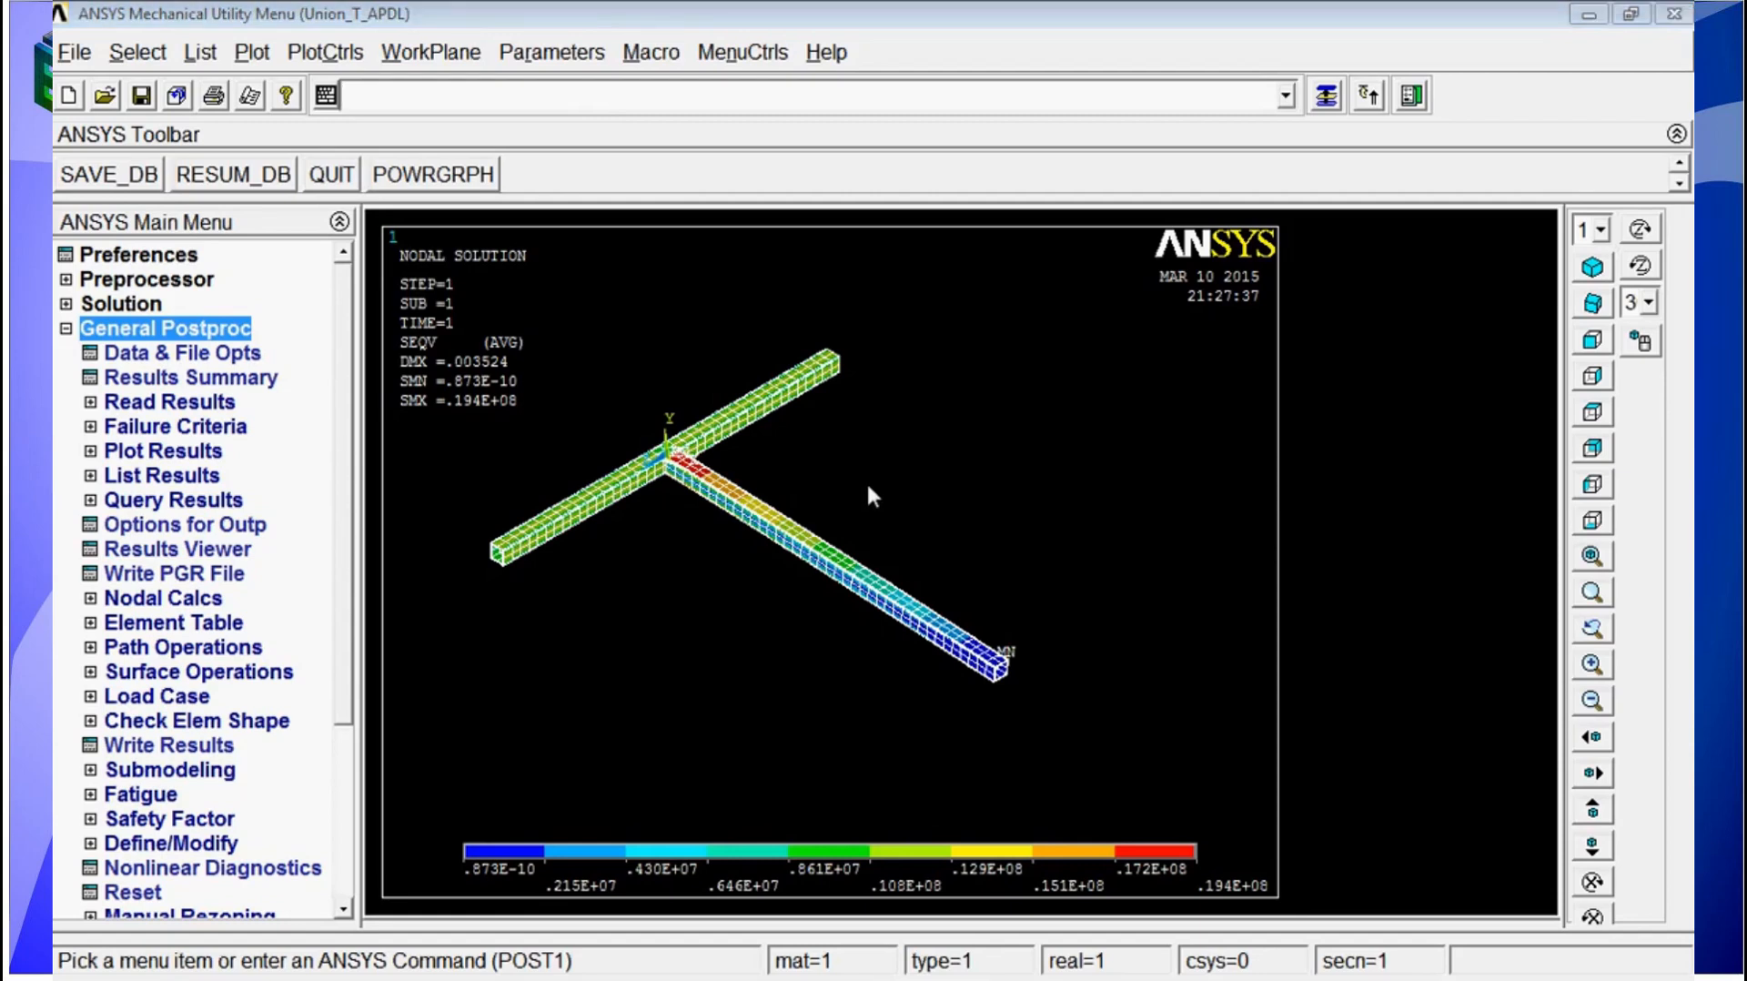